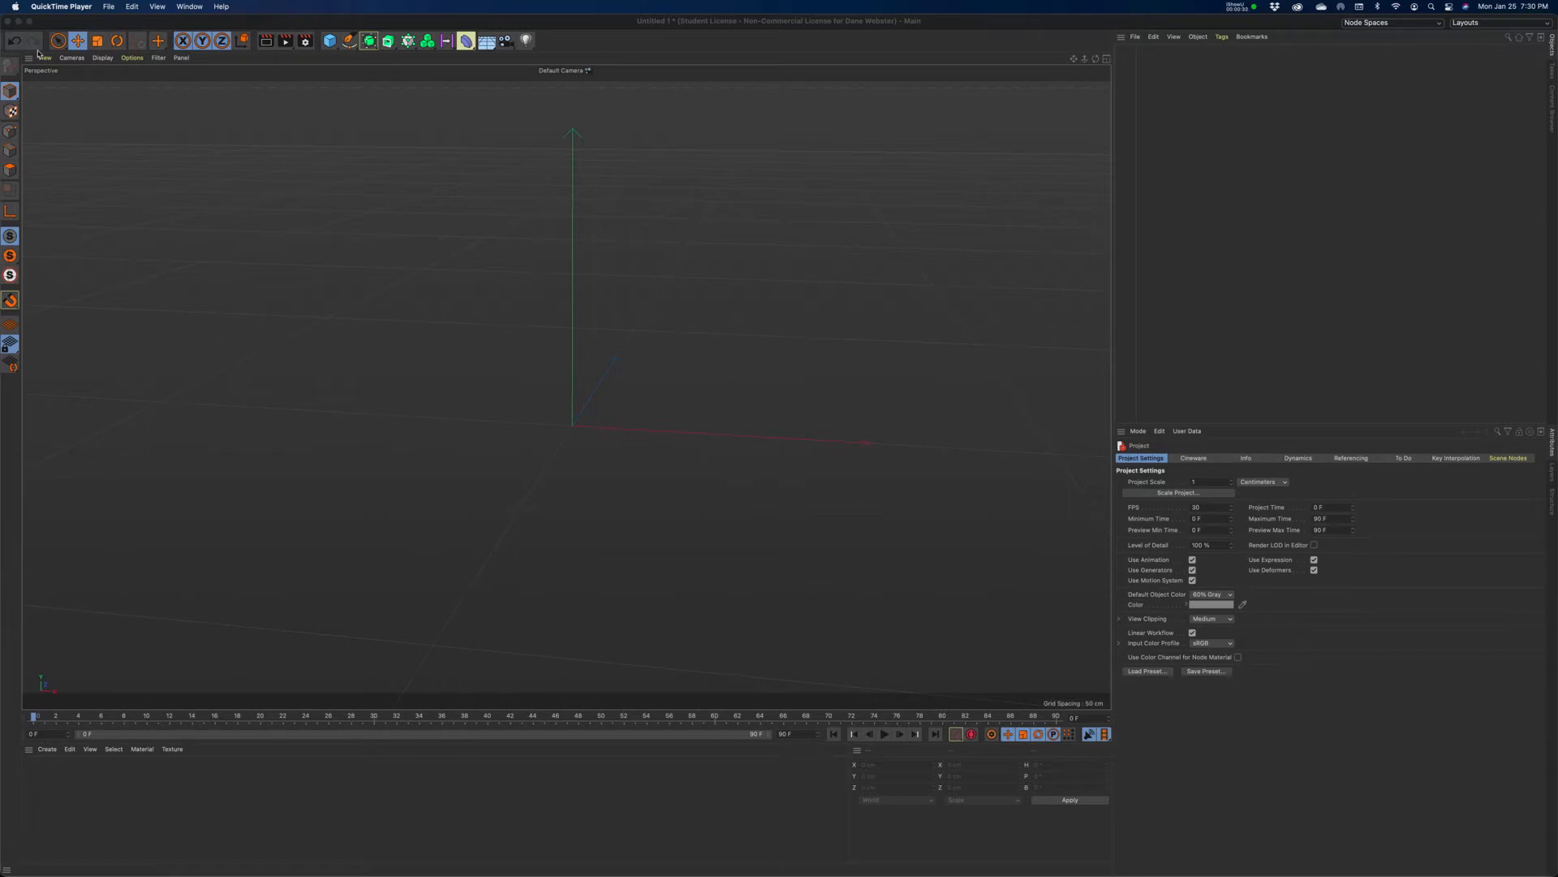
{"action": "left_click", "coordinate": [784, 240]}
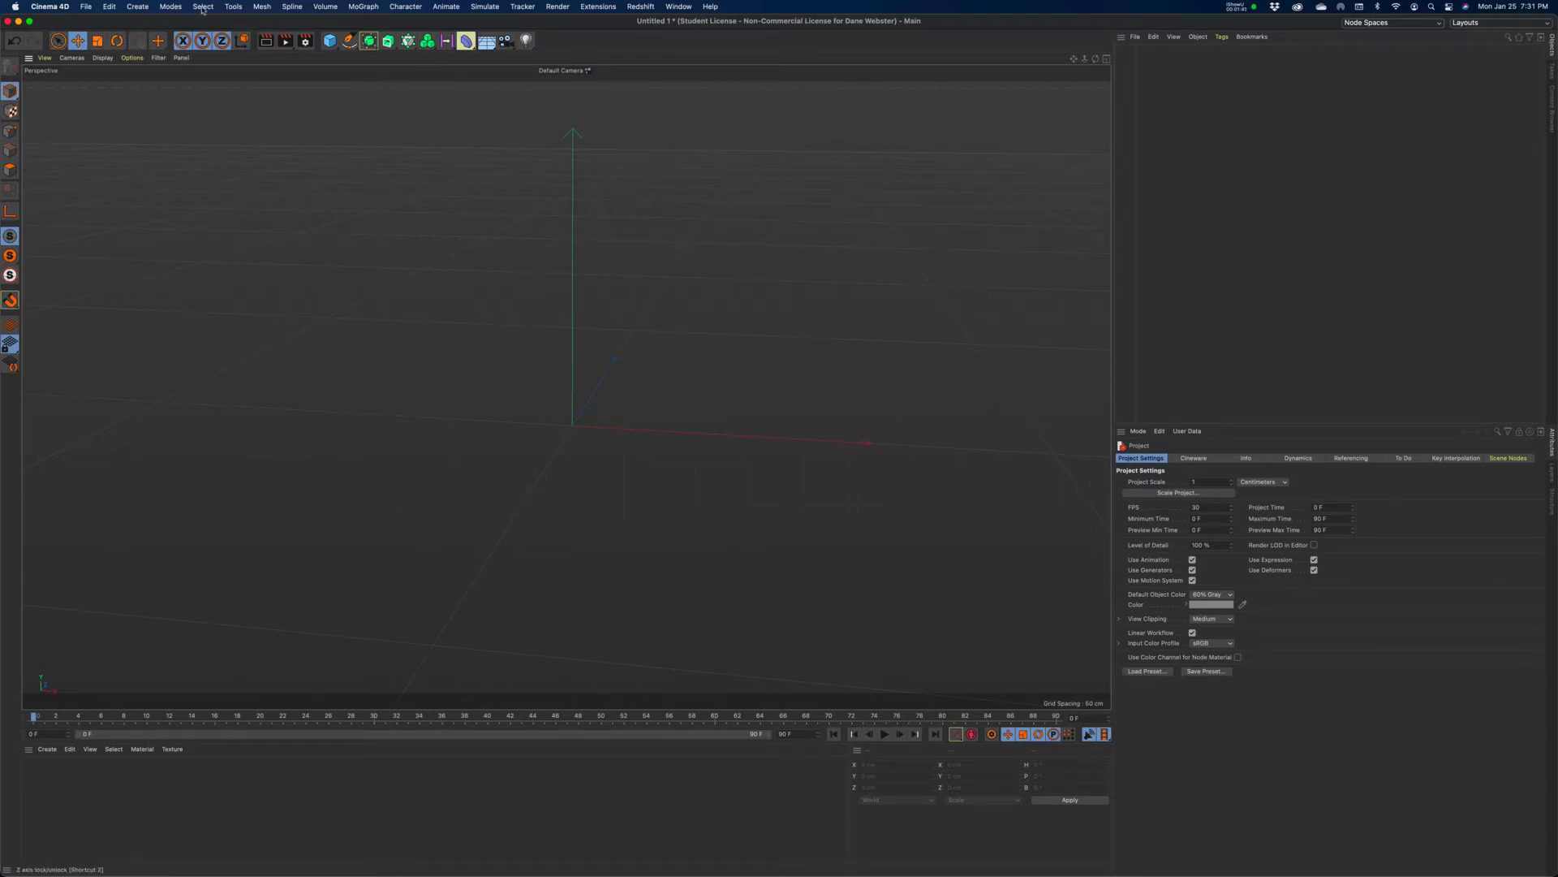
{"action": "left_click", "coordinate": [290, 8]}
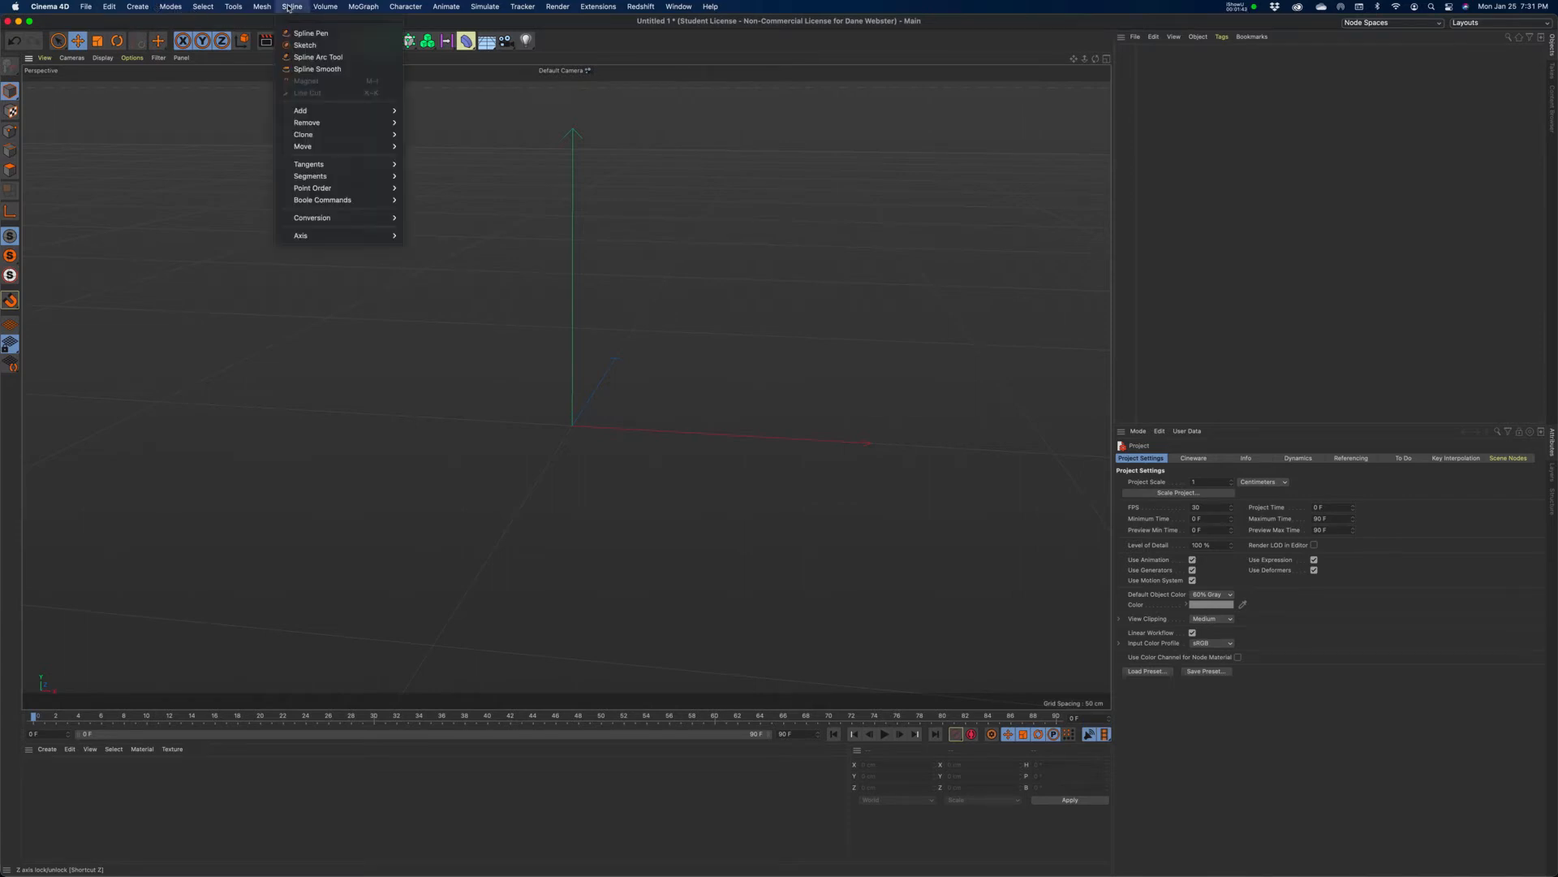
{"action": "left_click", "coordinate": [290, 7]}
{"action": "left_click", "coordinate": [292, 7]}
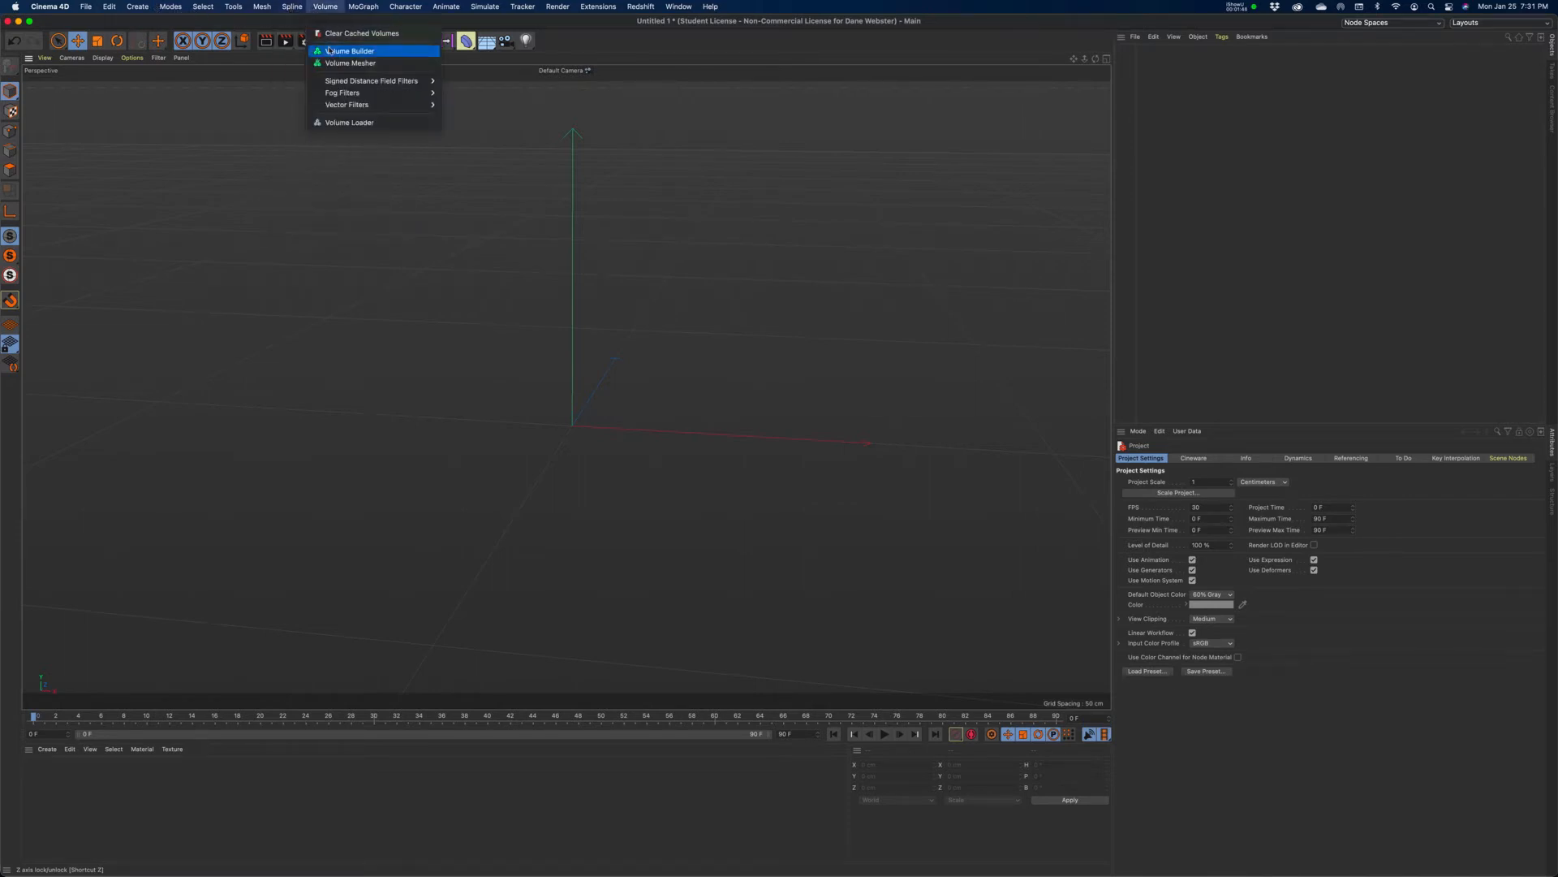
{"action": "left_click", "coordinate": [296, 9]}
{"action": "left_click", "coordinate": [348, 41]}
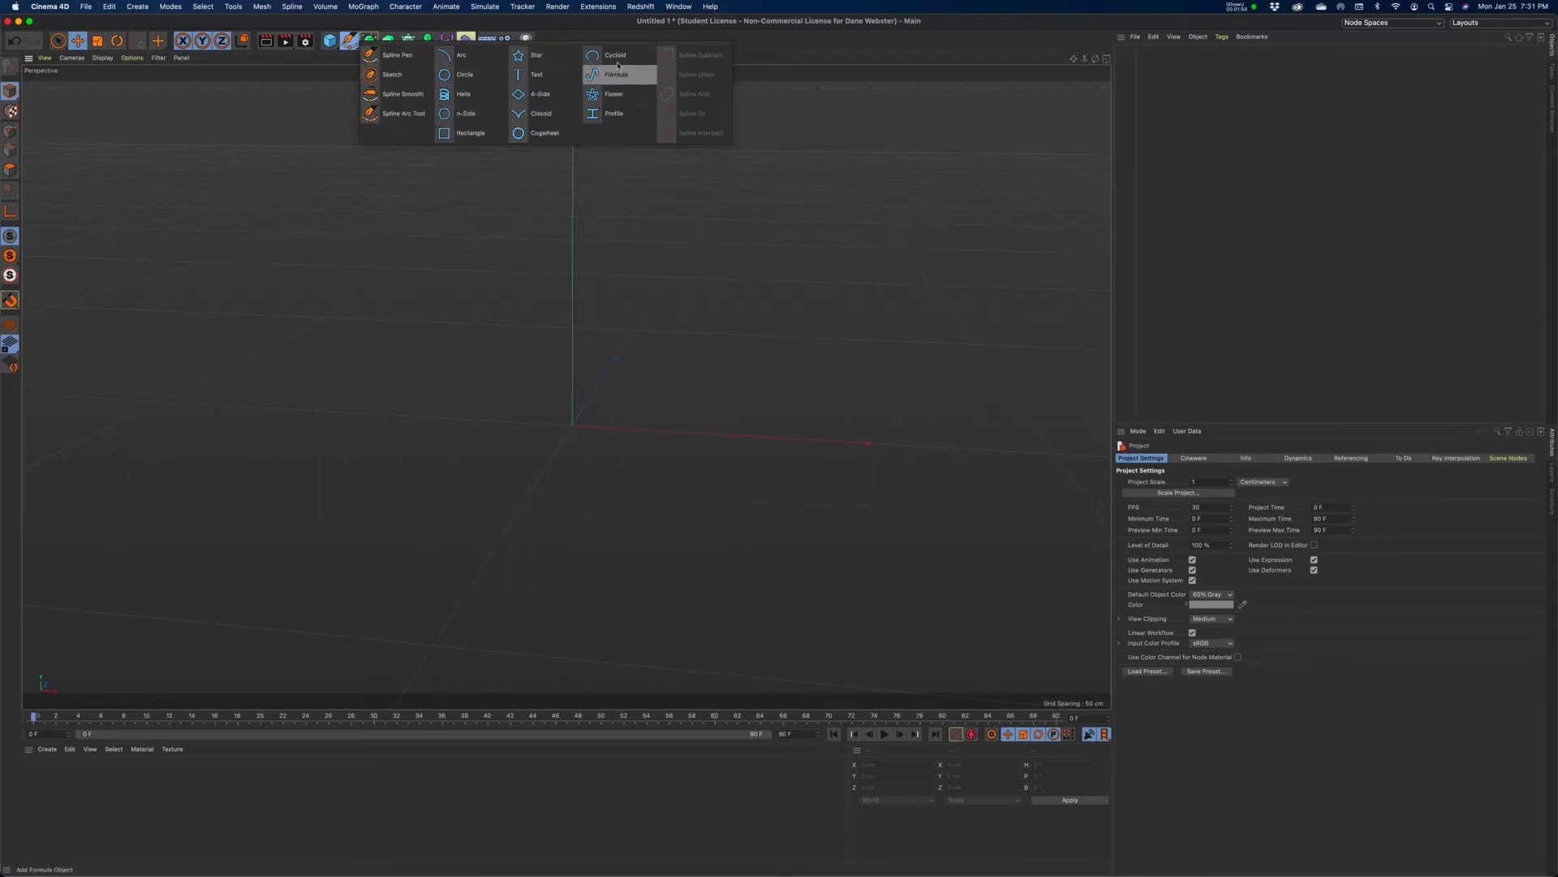
{"action": "left_click", "coordinate": [833, 282]}
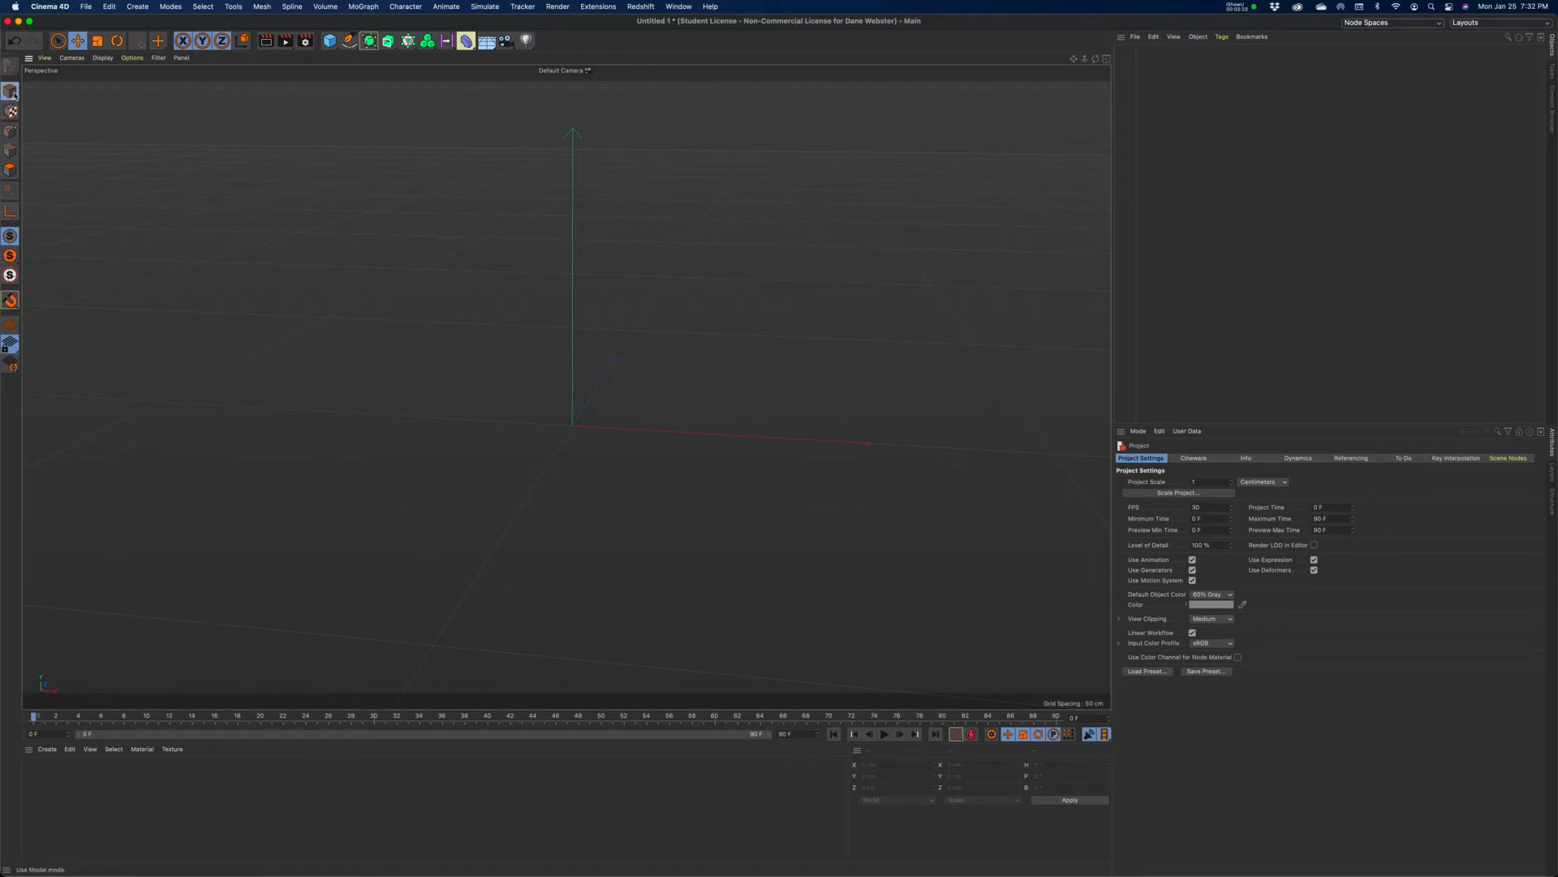
Step: Switch through the point, edge and polygon modes and return to model mode
{"action": "left_click", "coordinate": [9, 132]}
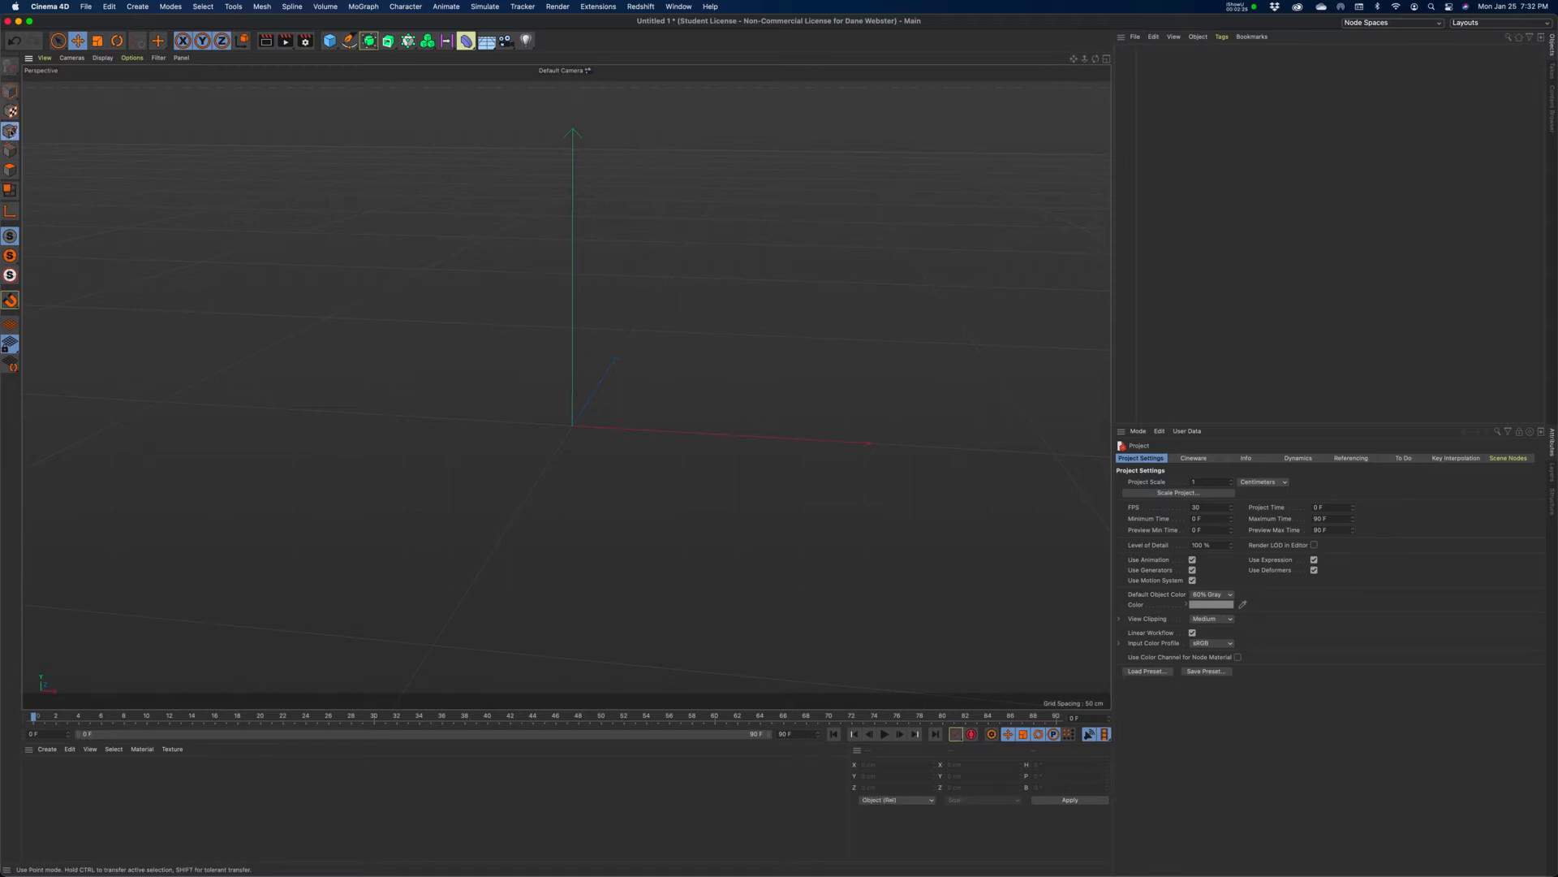
{"action": "left_click", "coordinate": [11, 149]}
{"action": "left_click", "coordinate": [10, 170]}
{"action": "left_click", "coordinate": [9, 91]}
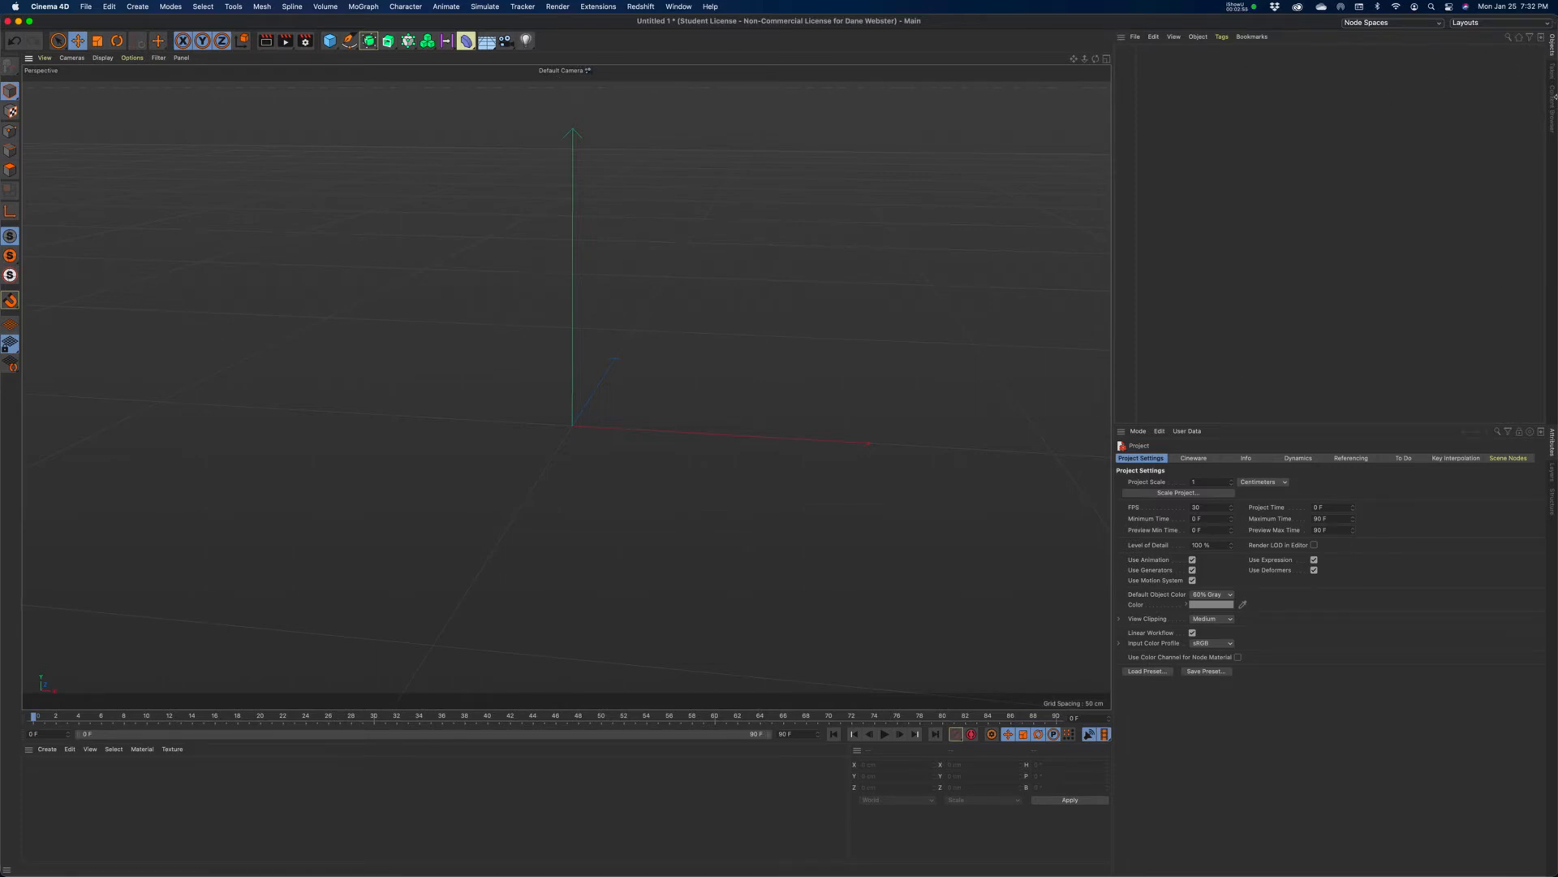
Step: View the project's takes and the content browser, and return to the object list
{"action": "left_click", "coordinate": [1553, 72]}
{"action": "left_click", "coordinate": [1553, 101]}
{"action": "left_click", "coordinate": [1552, 75]}
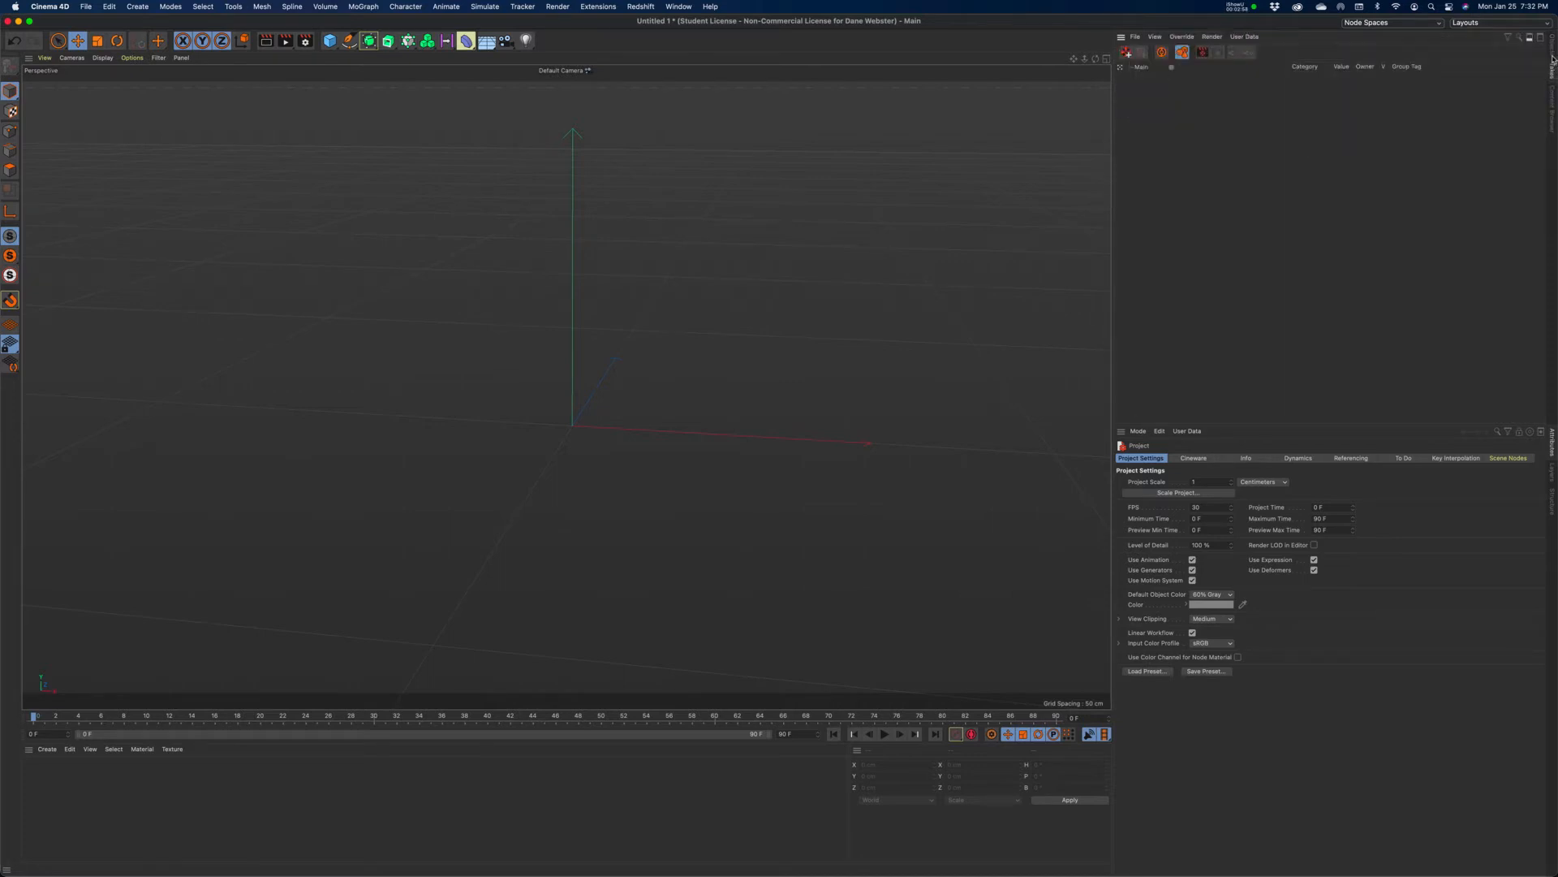
{"action": "left_click", "coordinate": [1553, 55]}
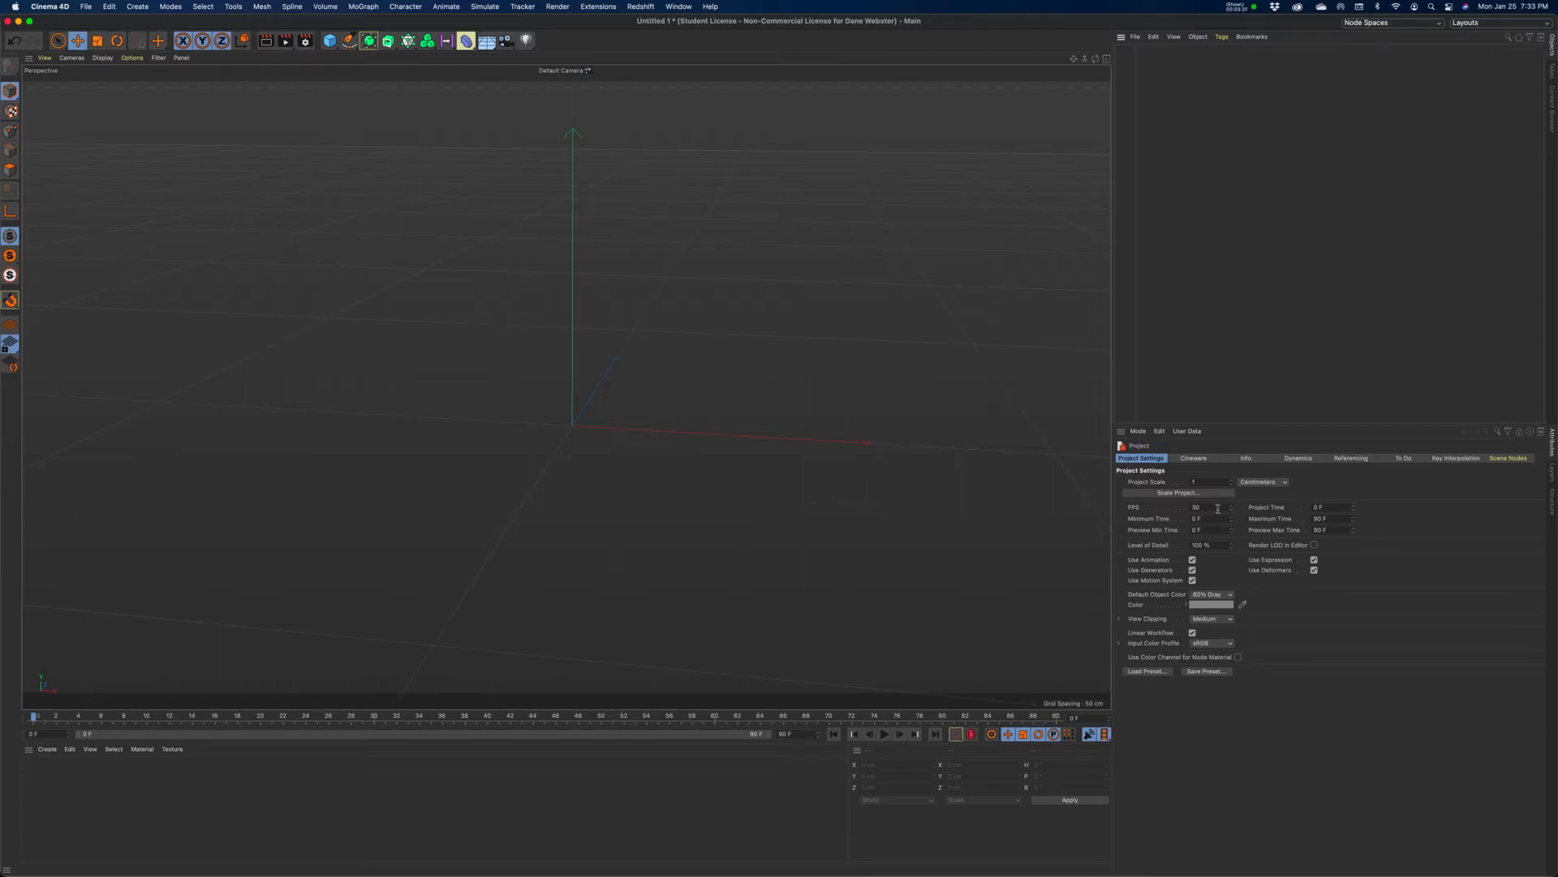
Step: Set the project frame rate to 24 FPS and the maximum time to 90 frames
{"action": "key", "text": "Return"}
{"action": "key", "text": "Tab"}
{"action": "key", "text": "Tab"}
{"action": "type", "text": "90"}
{"action": "key", "text": "Tab"}
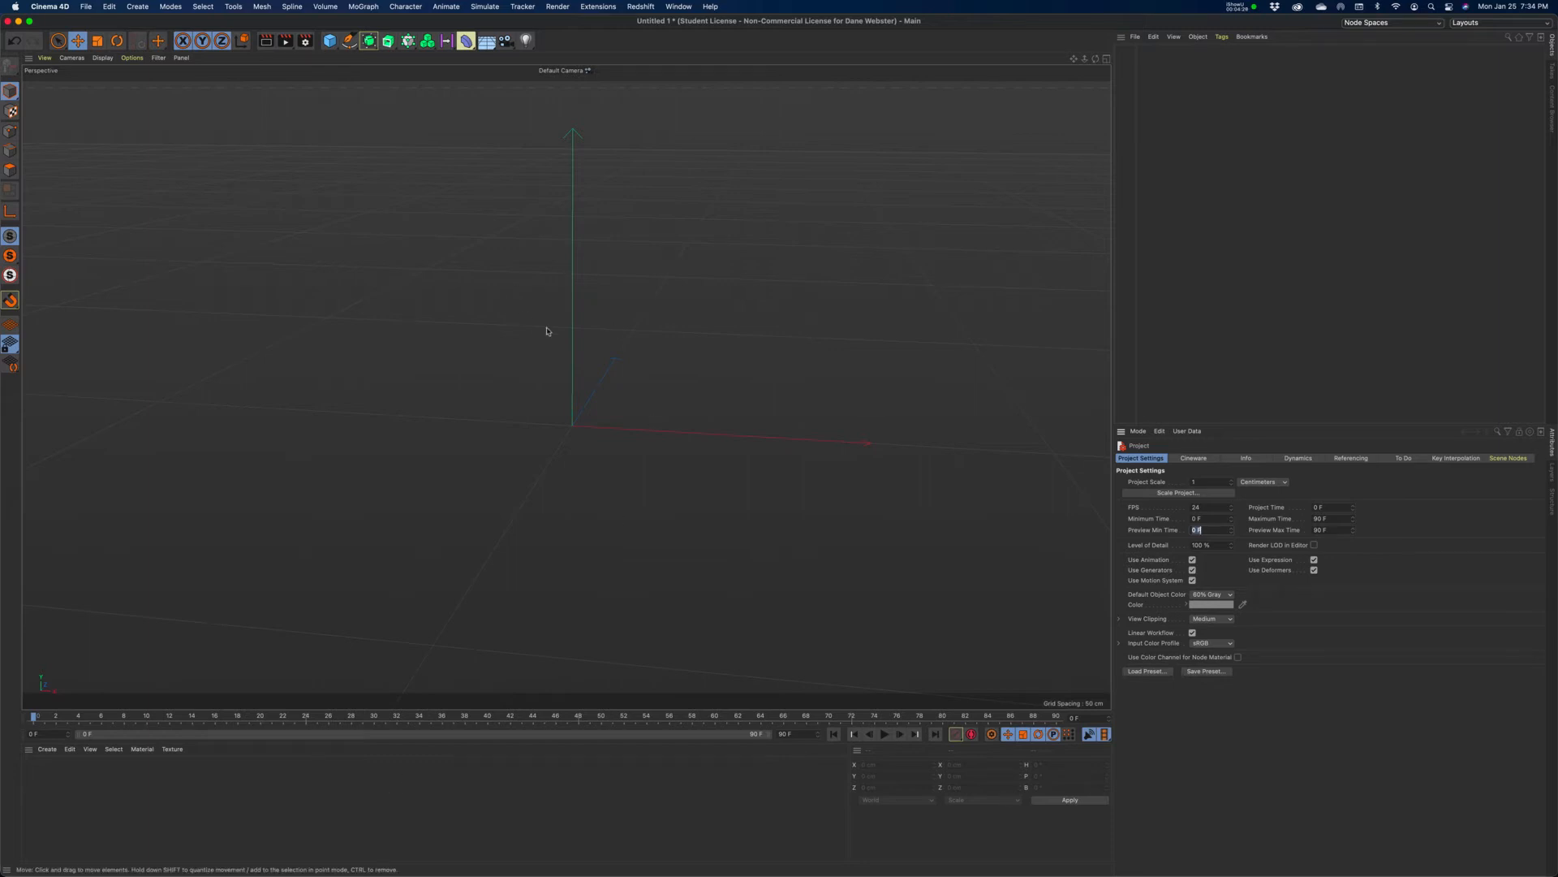
Step: Add a cube primitive to the scene
{"action": "left_click", "coordinate": [331, 41]}
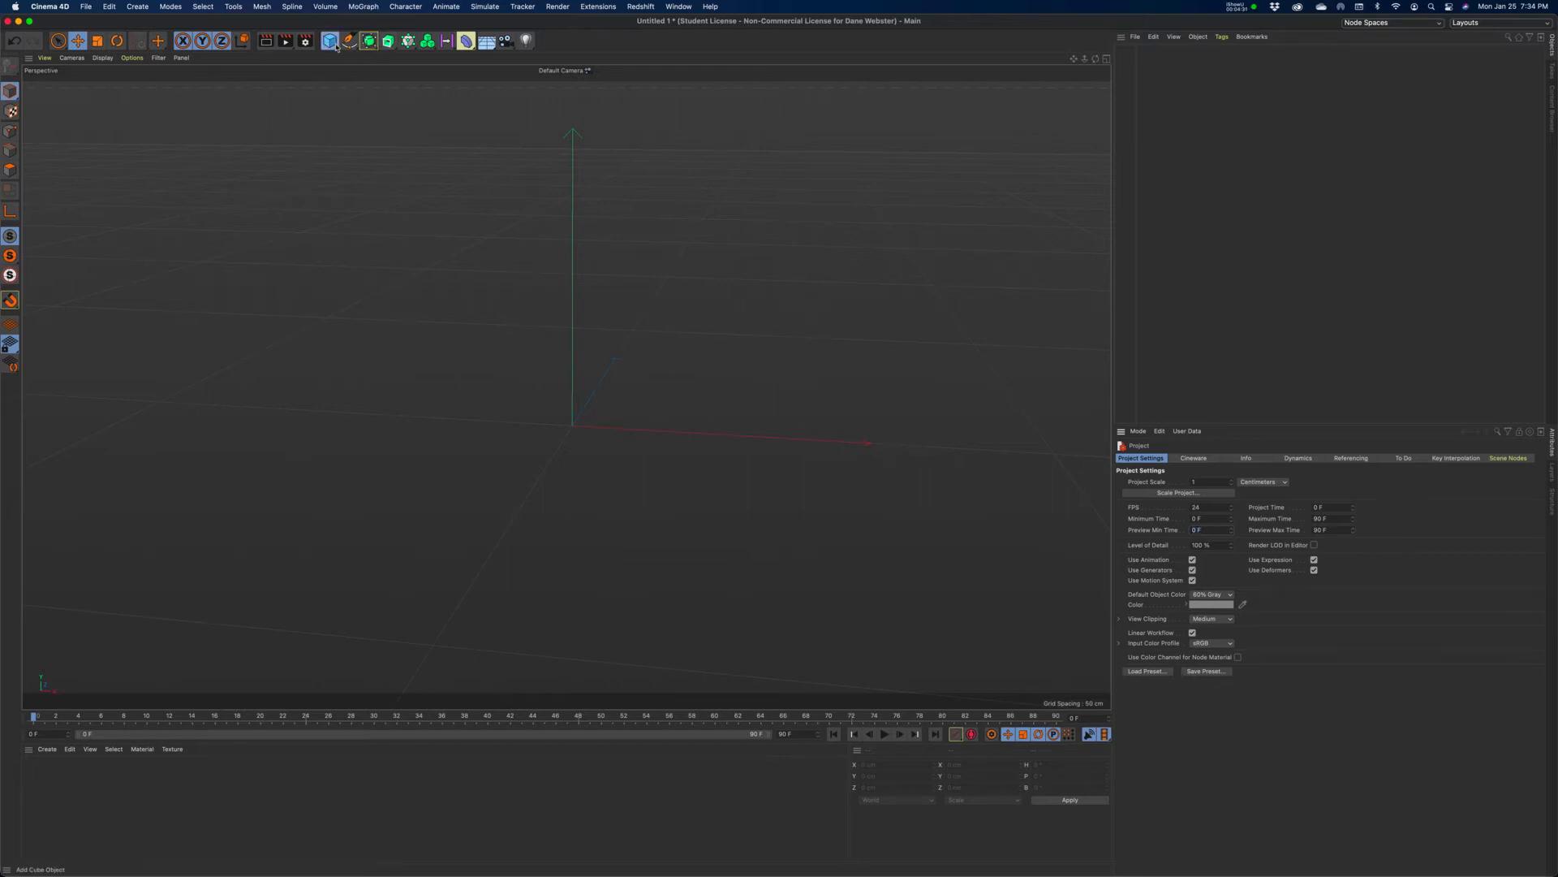
{"action": "left_click", "coordinate": [289, 13]}
{"action": "left_click", "coordinate": [330, 43]}
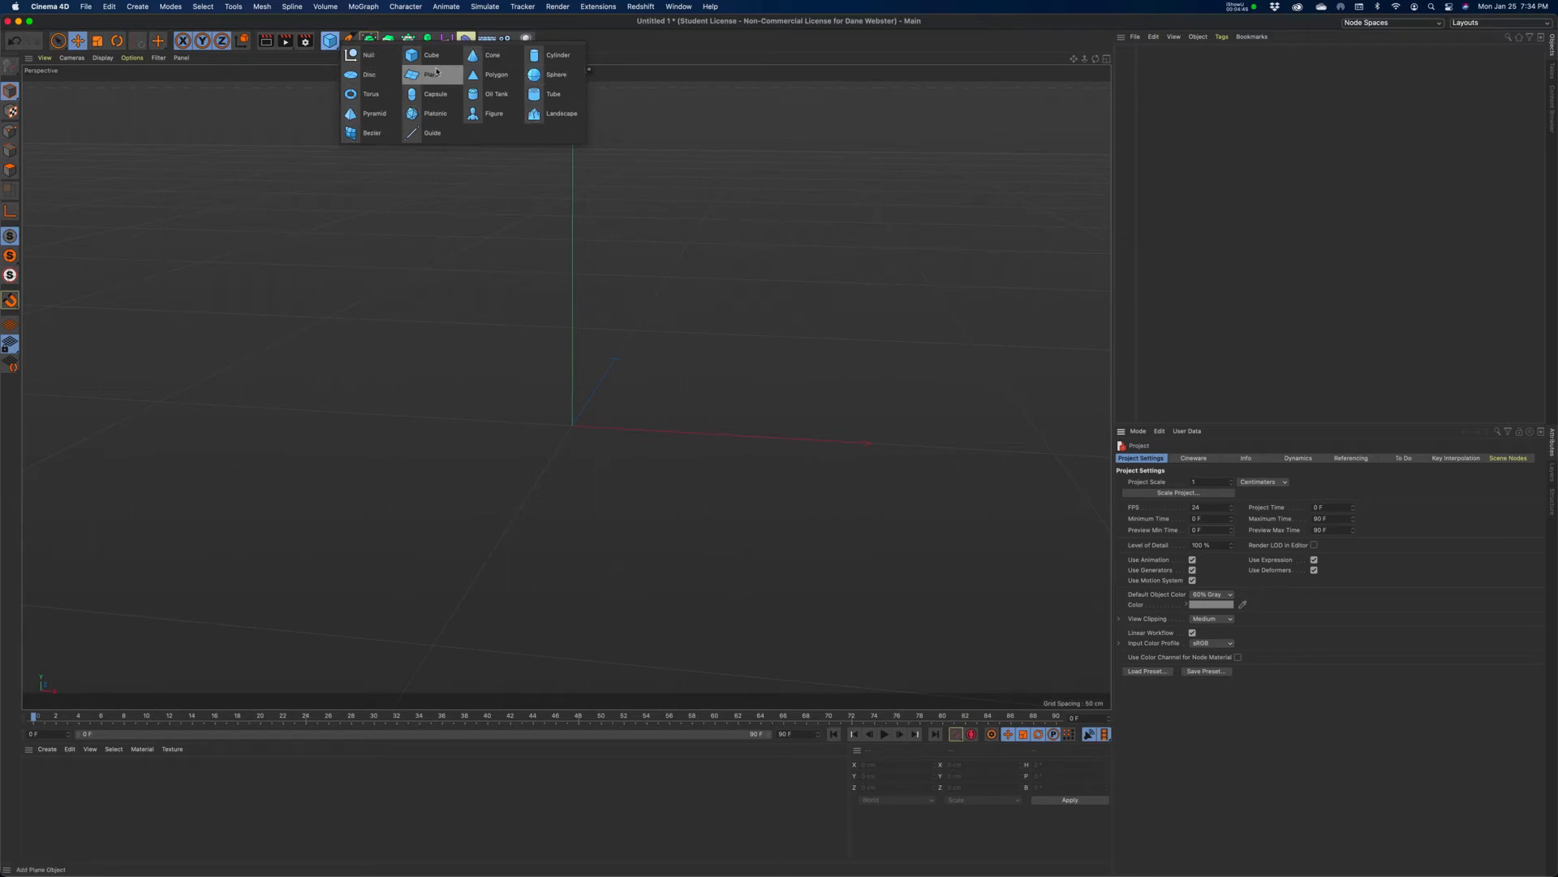
{"action": "left_click", "coordinate": [433, 56]}
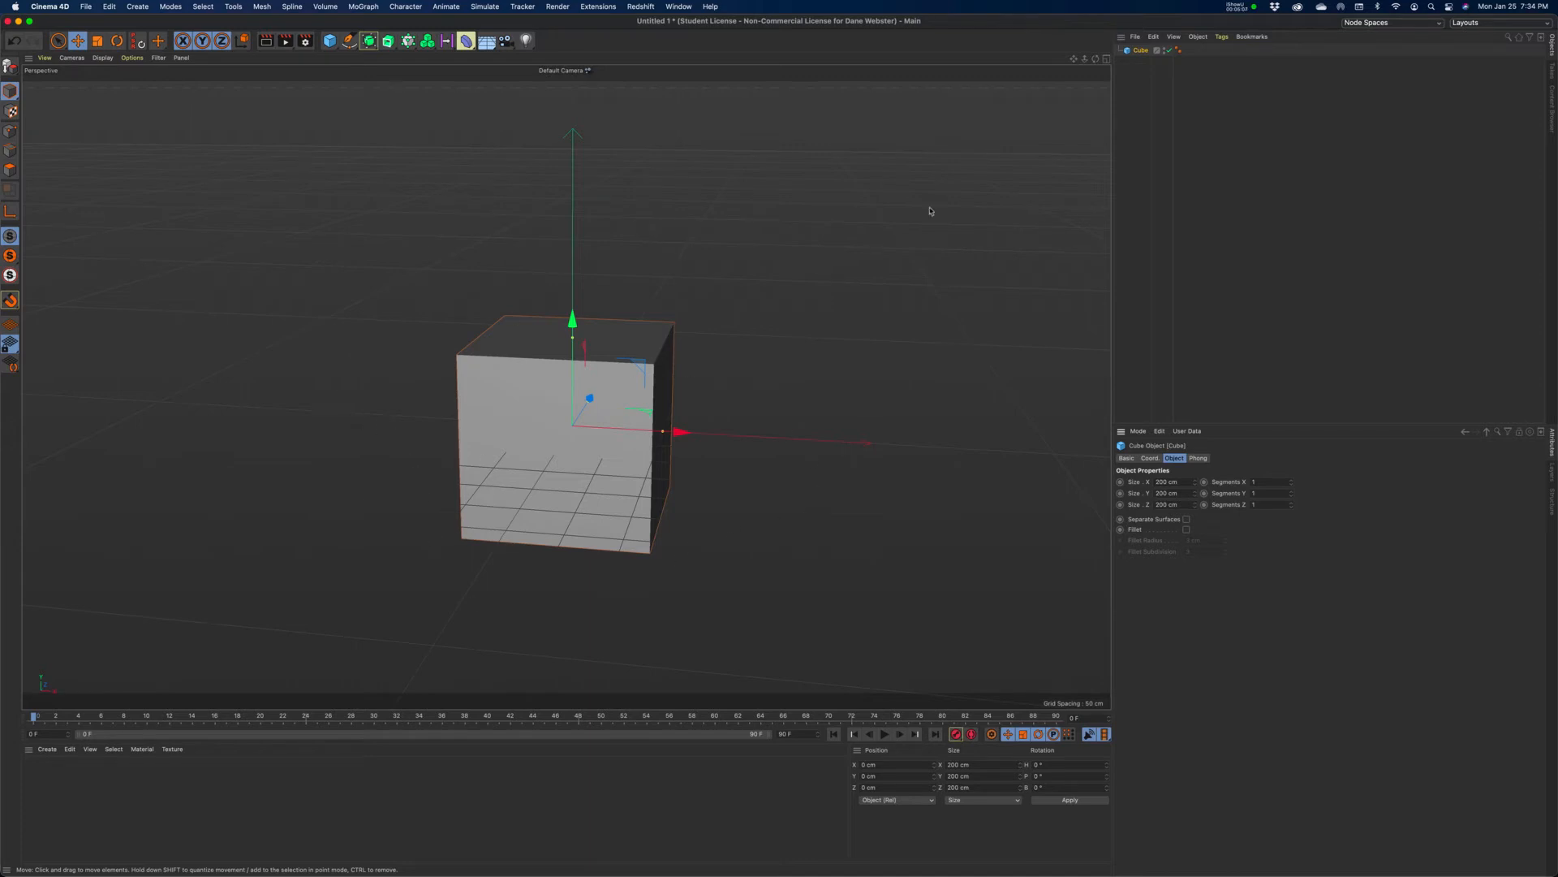
Step: Examine the cube in the perspective view and the four-view layout, and finish with the cube selected in the full perspective view
{"action": "left_click_drag", "start_coordinate": [1073, 59], "coordinate": [1099, 62]}
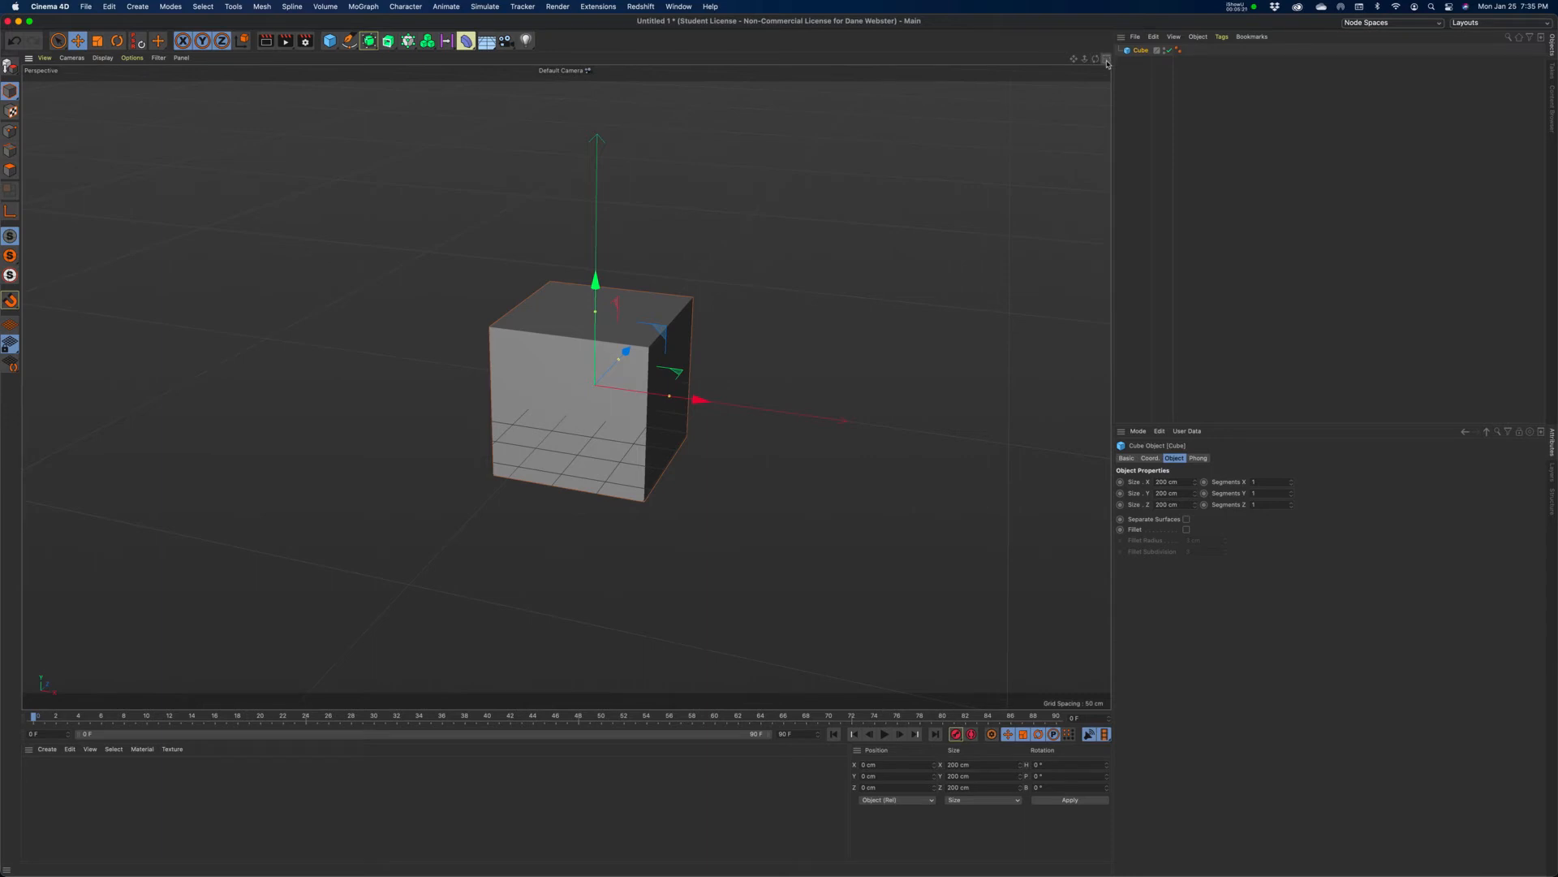
{"action": "left_click", "coordinate": [1107, 60]}
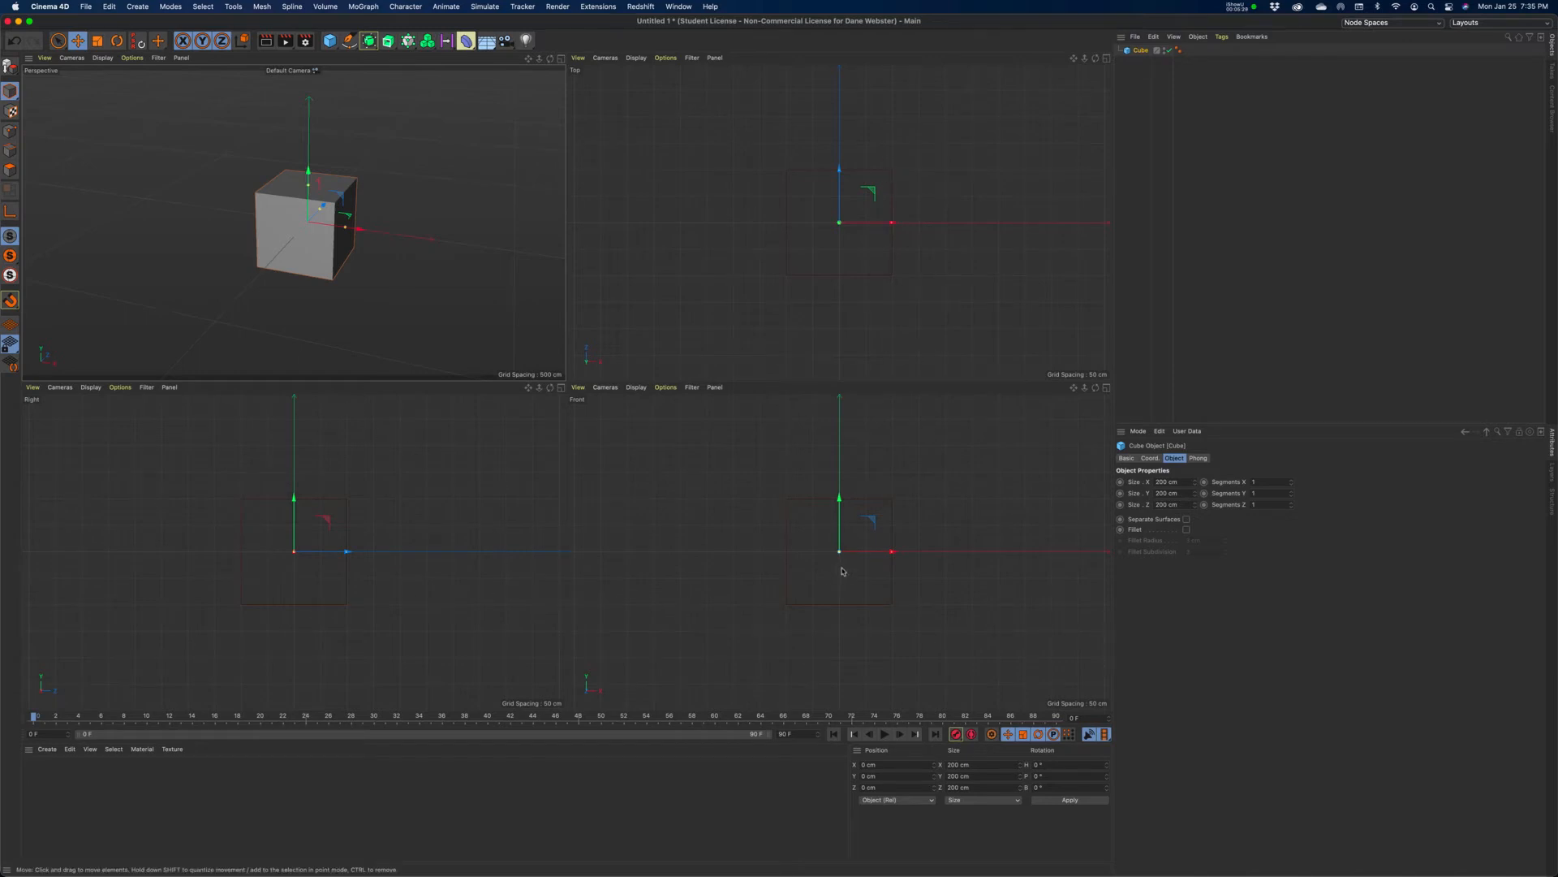
{"action": "left_click", "coordinate": [881, 466]}
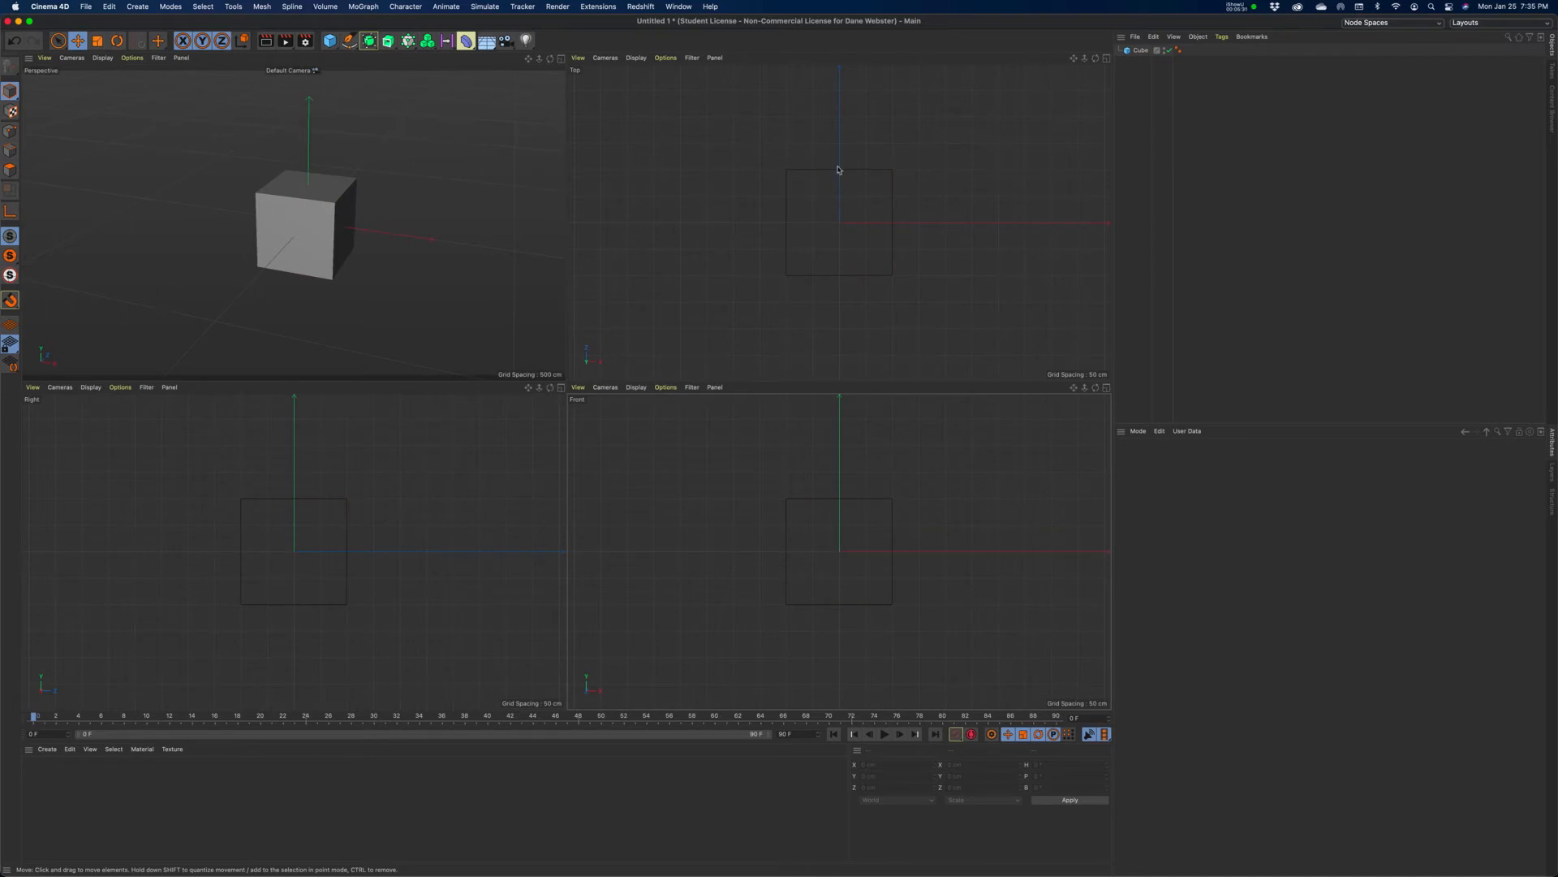
{"action": "left_click", "coordinate": [949, 181]}
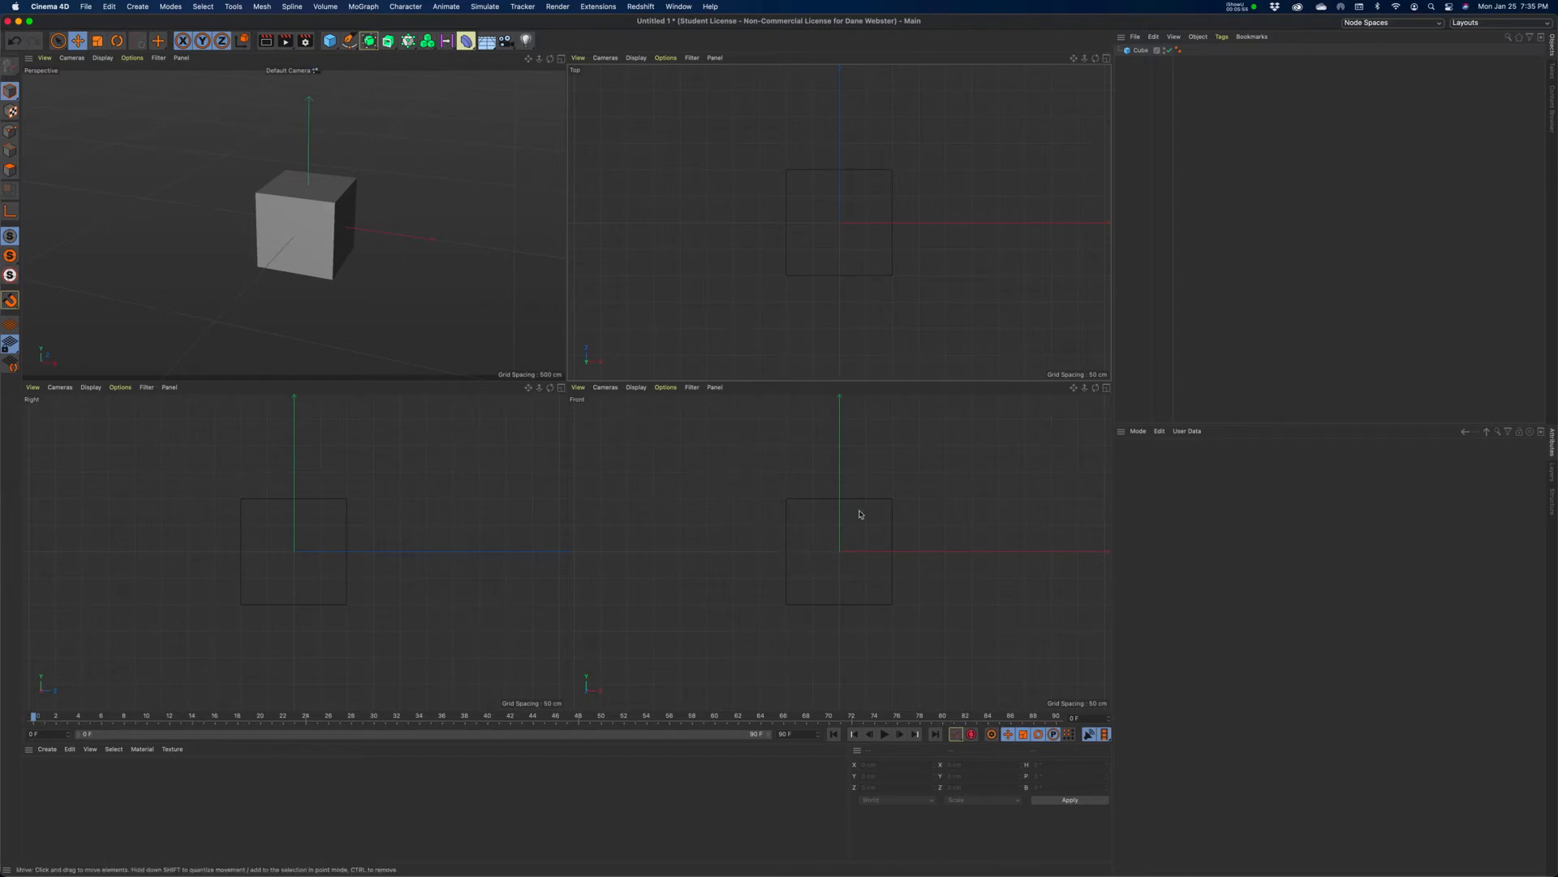
{"action": "left_click_drag", "start_coordinate": [1073, 388], "coordinate": [1087, 378]}
{"action": "left_click", "coordinate": [561, 58]}
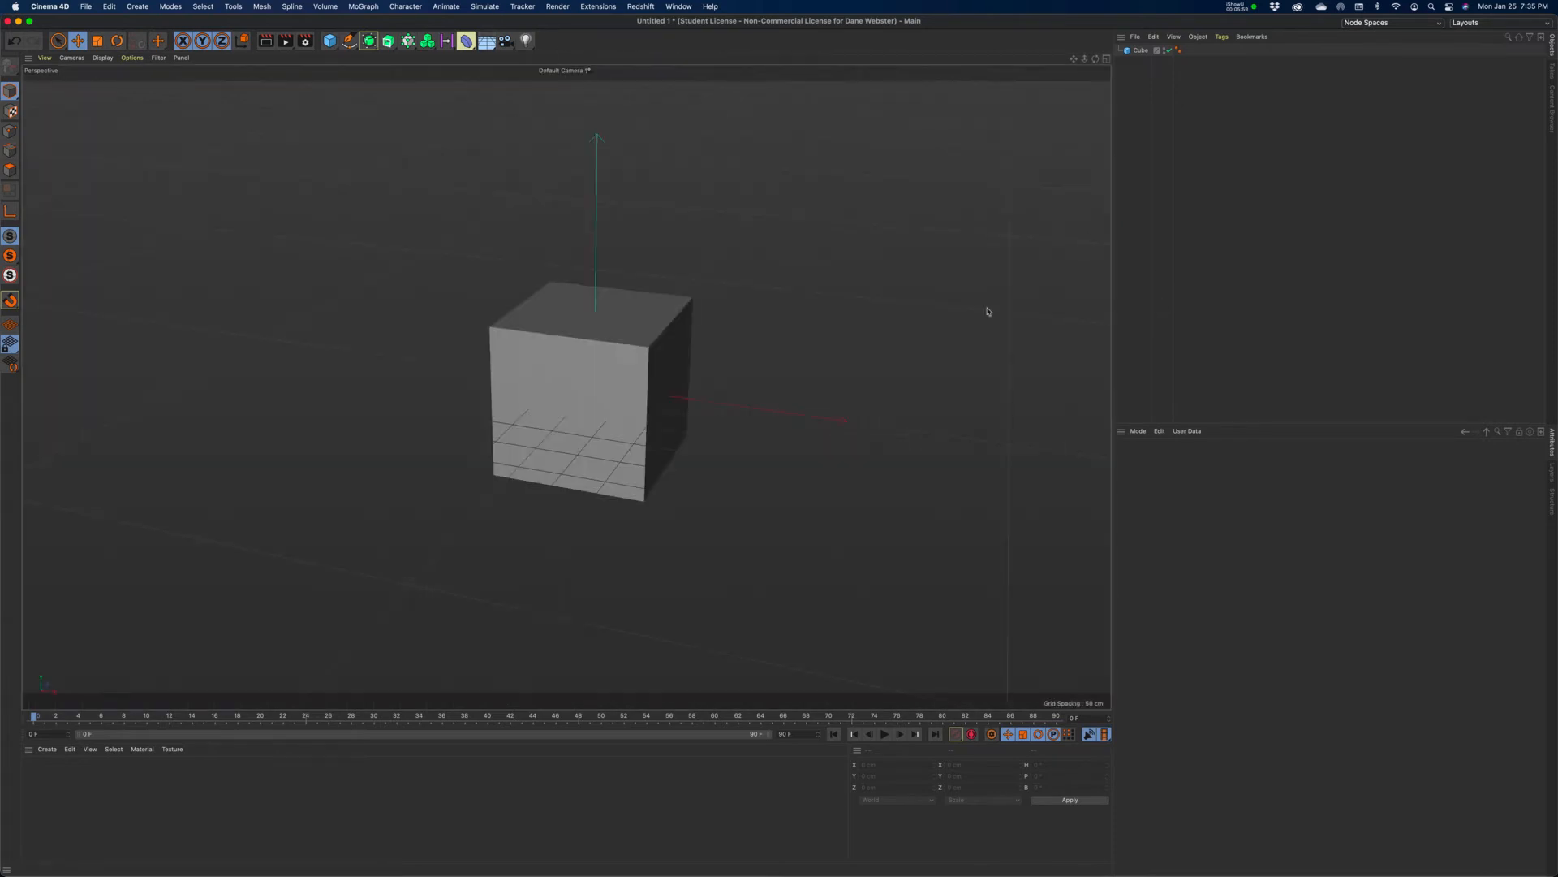
{"action": "left_click_drag", "start_coordinate": [1095, 60], "coordinate": [1075, 60]}
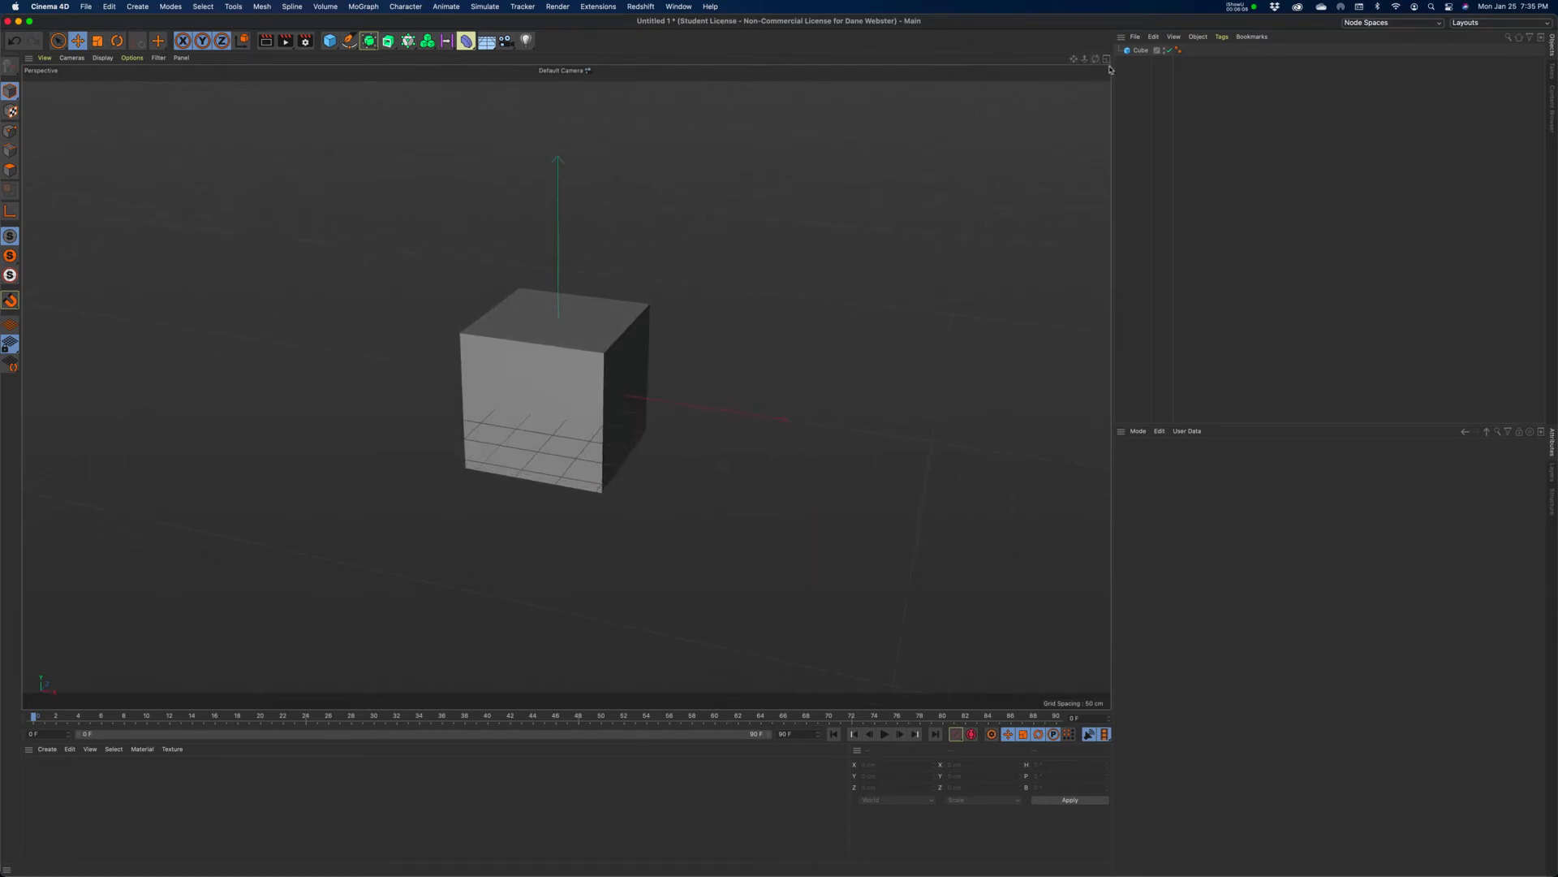
{"action": "left_click", "coordinate": [1106, 59]}
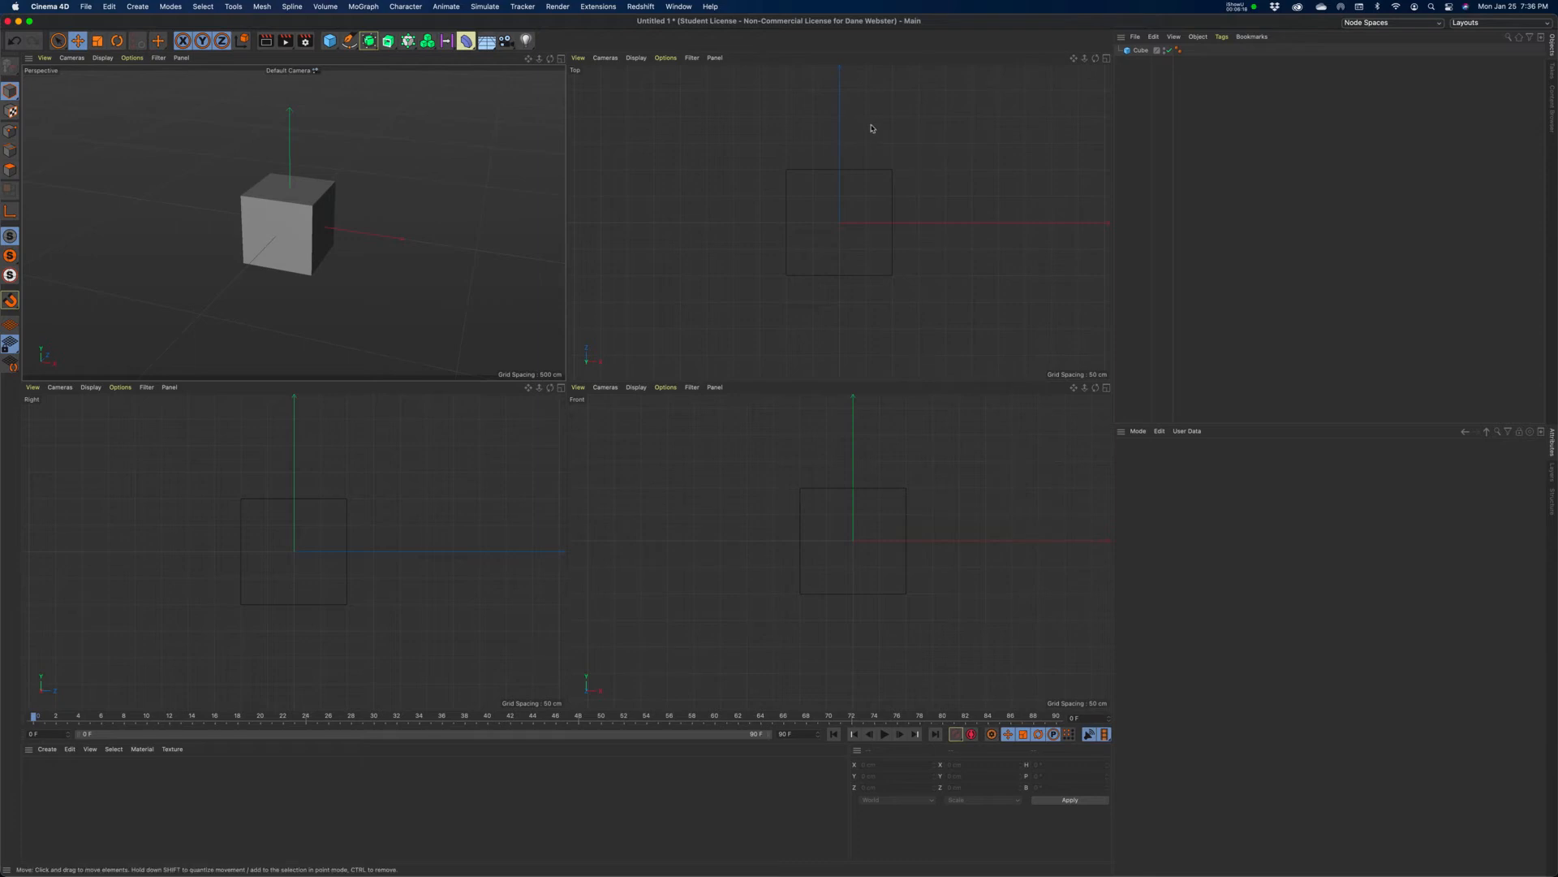
{"action": "left_click", "coordinate": [1138, 51]}
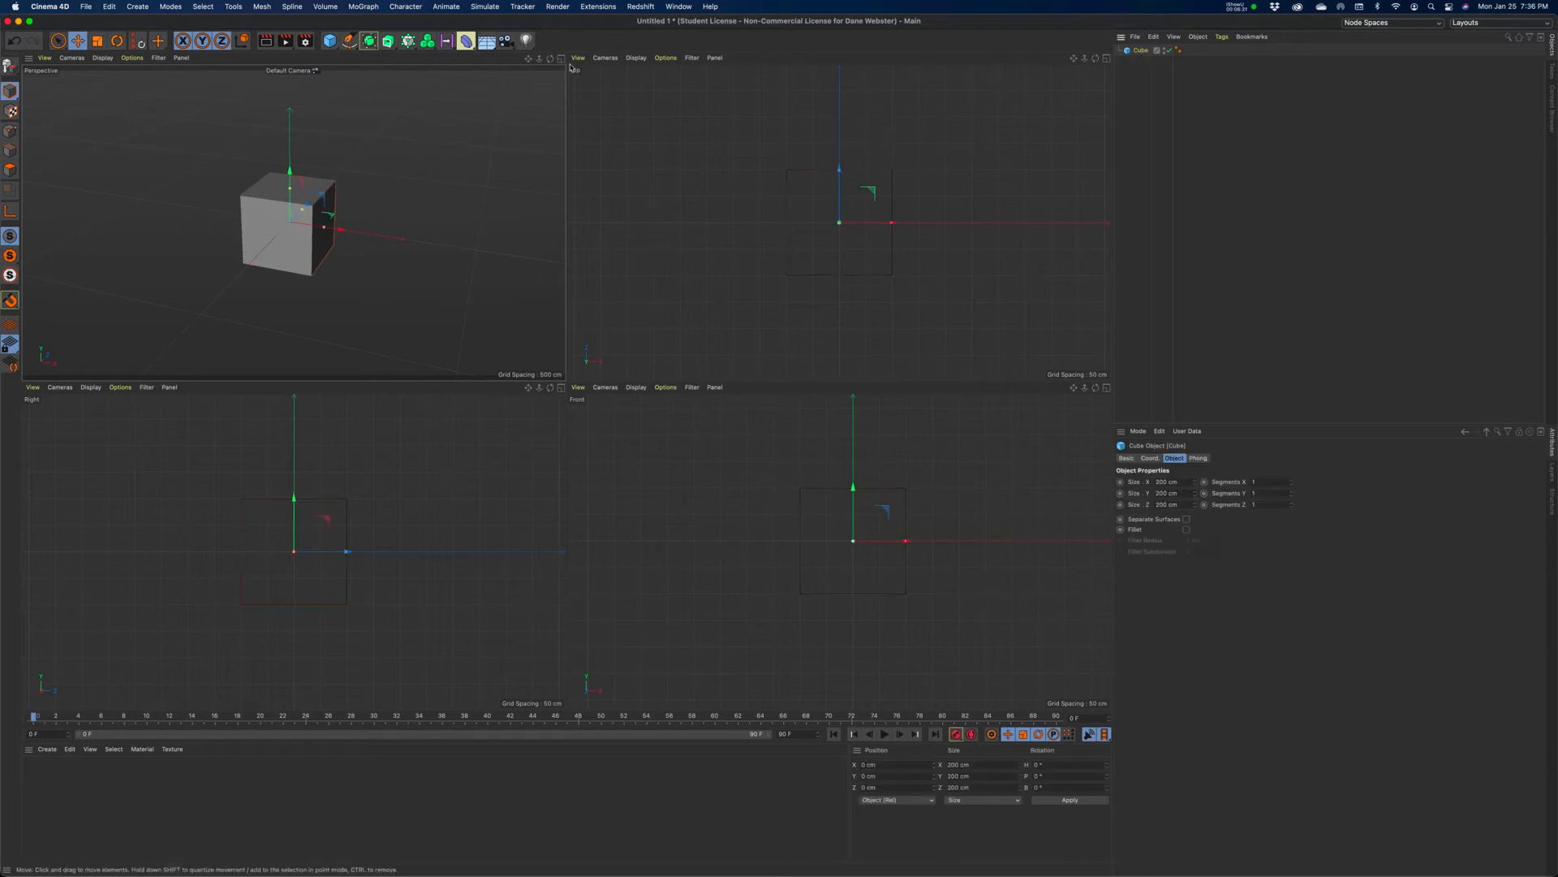
{"action": "left_click", "coordinate": [561, 58]}
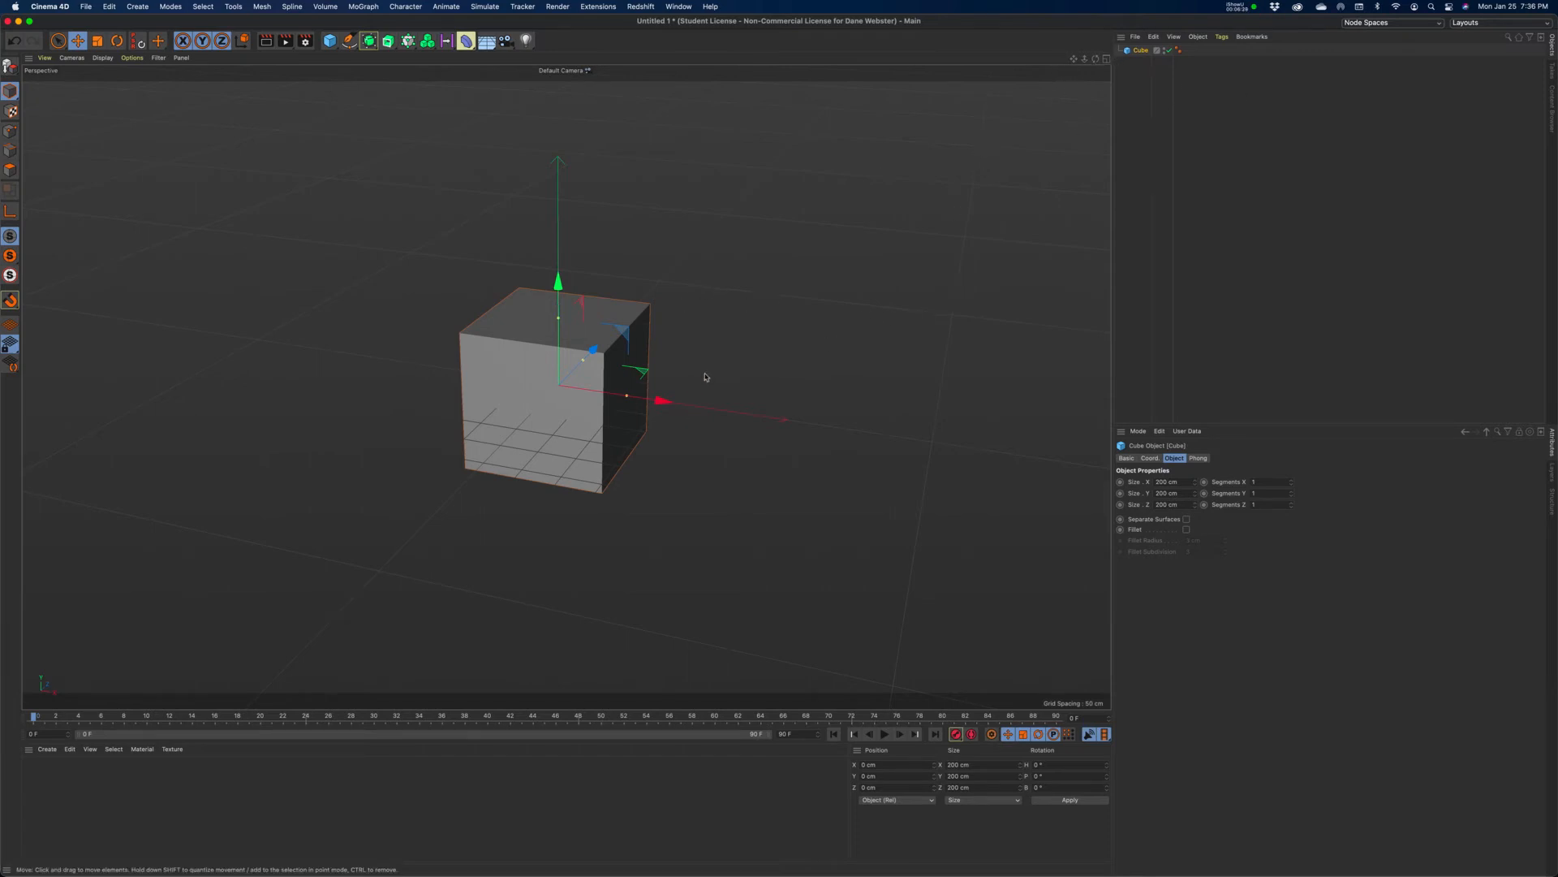
Step: Orbit, pan and zoom the perspective camera to inspect the cube from different angles
{"action": "left_click_drag", "start_coordinate": [677, 350], "coordinate": [766, 342], "text": "alt"}
{"action": "middle_click_drag", "start_coordinate": [766, 342], "coordinate": [816, 330], "text": "alt"}
{"action": "mouse_move", "coordinate": [704, 321]}
{"action": "left_mouse_down", "text": "alt"}
{"action": "mouse_move", "coordinate": [697, 341]}
{"action": "mouse_move", "coordinate": [719, 344]}
{"action": "left_mouse_up", "text": "alt"}
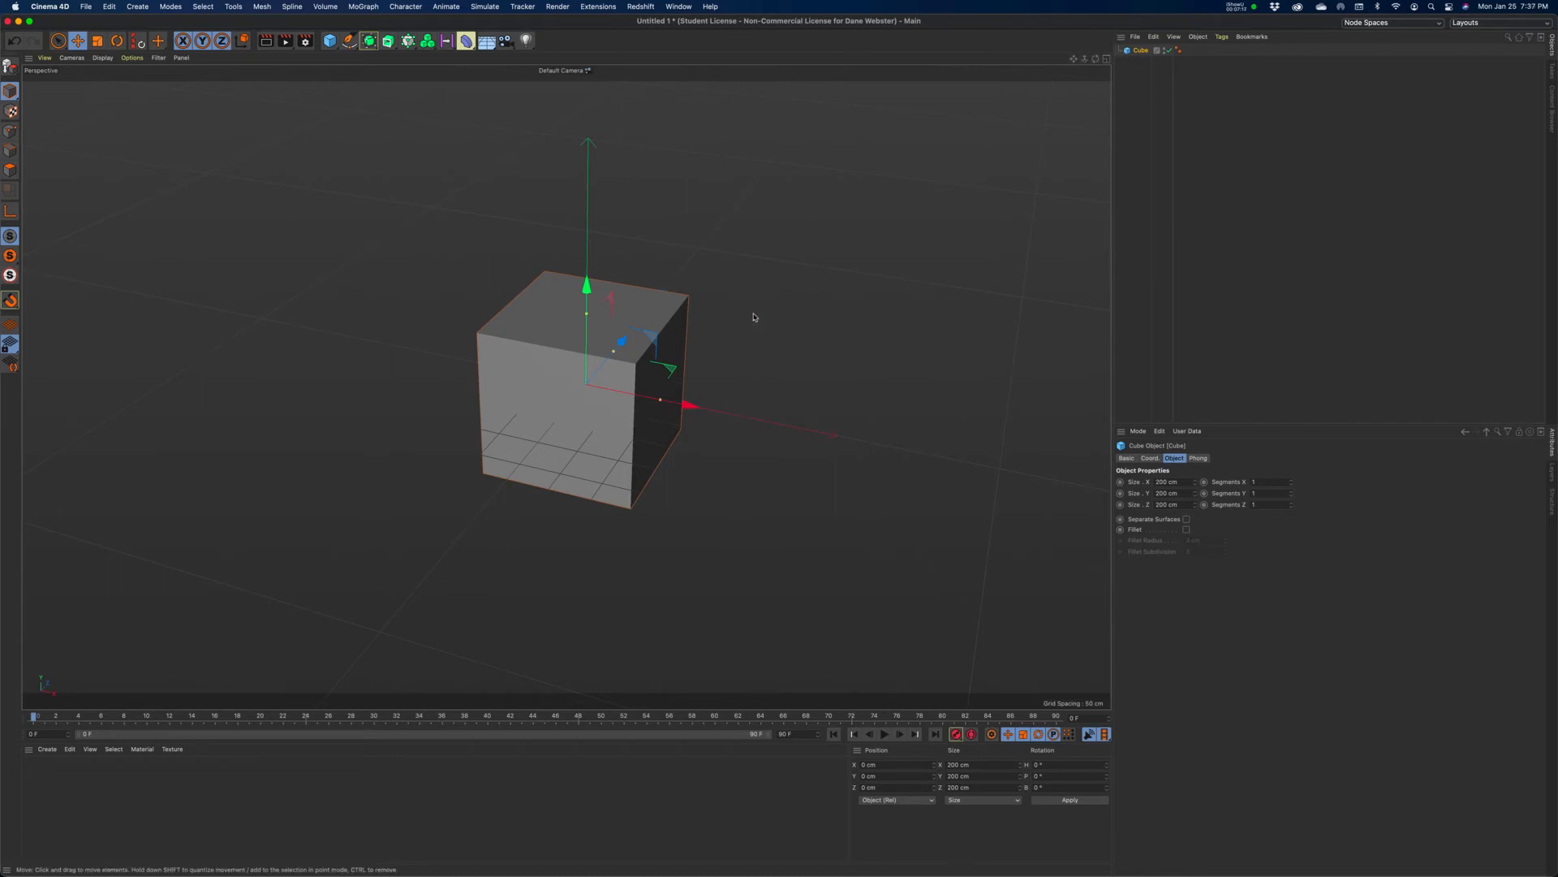
{"action": "left_click_drag", "start_coordinate": [754, 327], "coordinate": [707, 315], "text": "alt"}
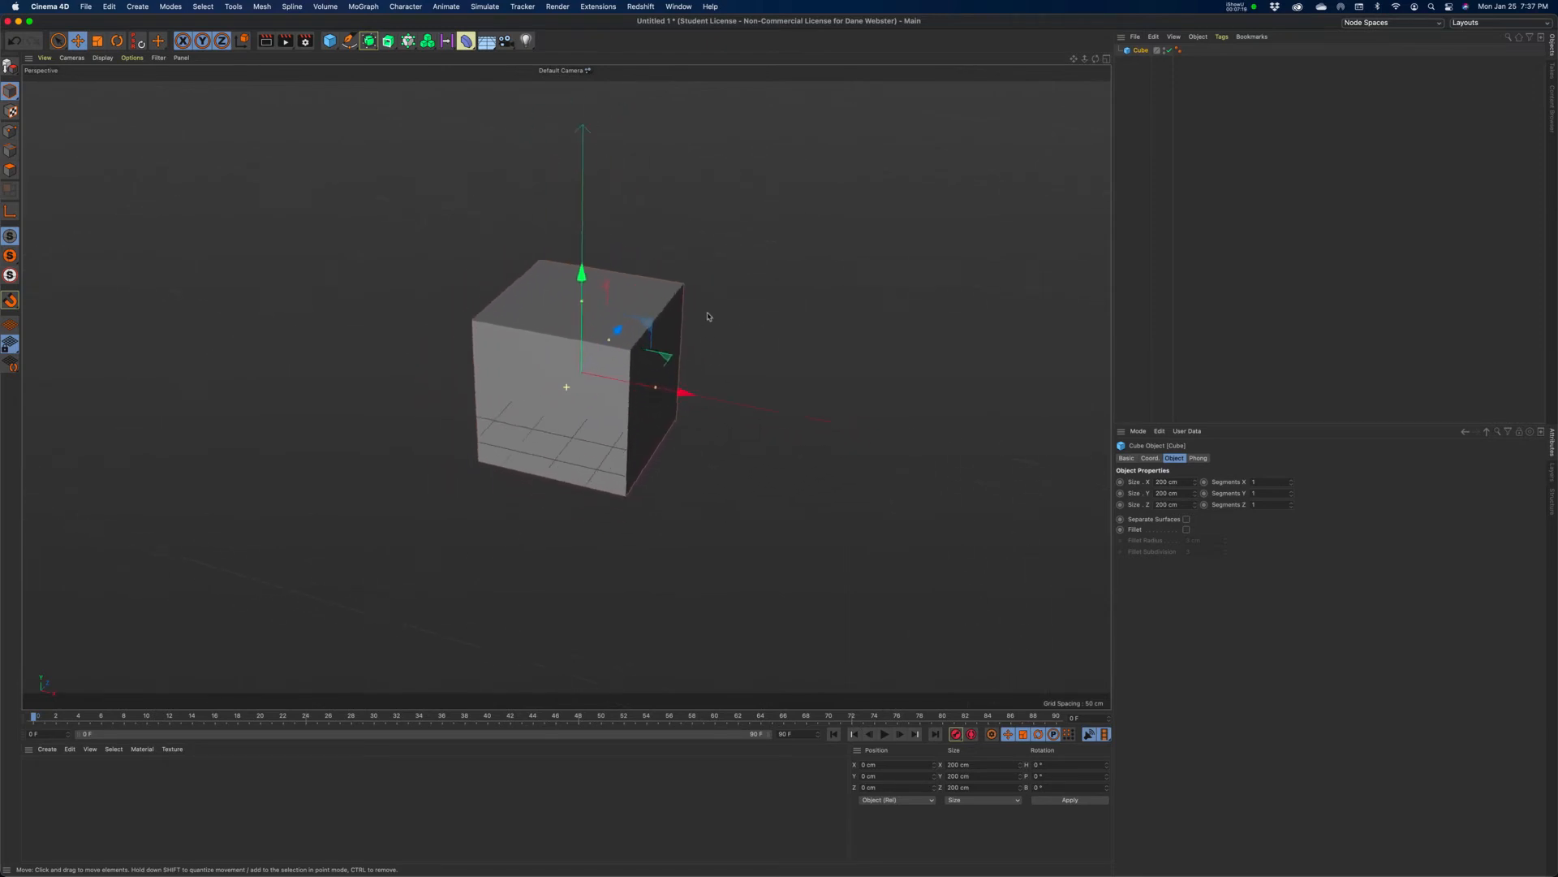
{"action": "middle_click_drag", "start_coordinate": [709, 317], "coordinate": [723, 329], "text": "alt"}
{"action": "mouse_move", "coordinate": [738, 362]}
{"action": "right_mouse_down", "text": "alt"}
{"action": "mouse_move", "coordinate": [793, 354]}
{"action": "mouse_move", "coordinate": [739, 365]}
{"action": "right_mouse_up", "text": "alt"}
{"action": "mouse_move", "coordinate": [706, 381]}
{"action": "left_mouse_down", "text": "alt"}
{"action": "mouse_move", "coordinate": [769, 344]}
{"action": "mouse_move", "coordinate": [706, 352]}
{"action": "mouse_move", "coordinate": [776, 352]}
{"action": "mouse_move", "coordinate": [703, 364]}
{"action": "left_mouse_up", "text": "alt"}
{"action": "middle_click_drag", "start_coordinate": [707, 352], "coordinate": [770, 321], "text": "alt"}
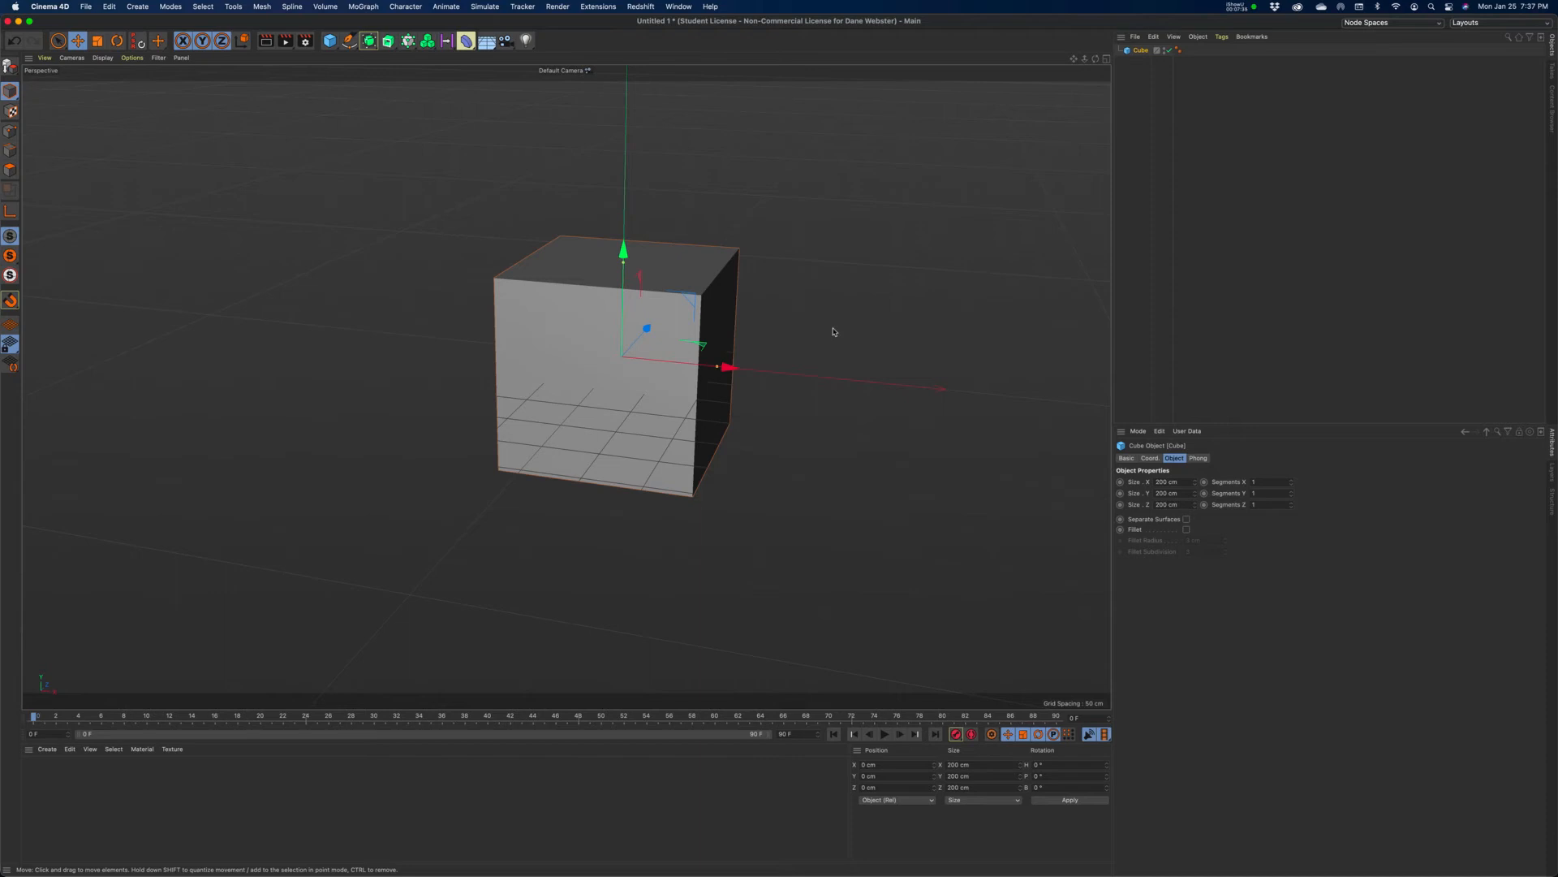
{"action": "left_click_drag", "start_coordinate": [1074, 60], "coordinate": [1076, 63]}
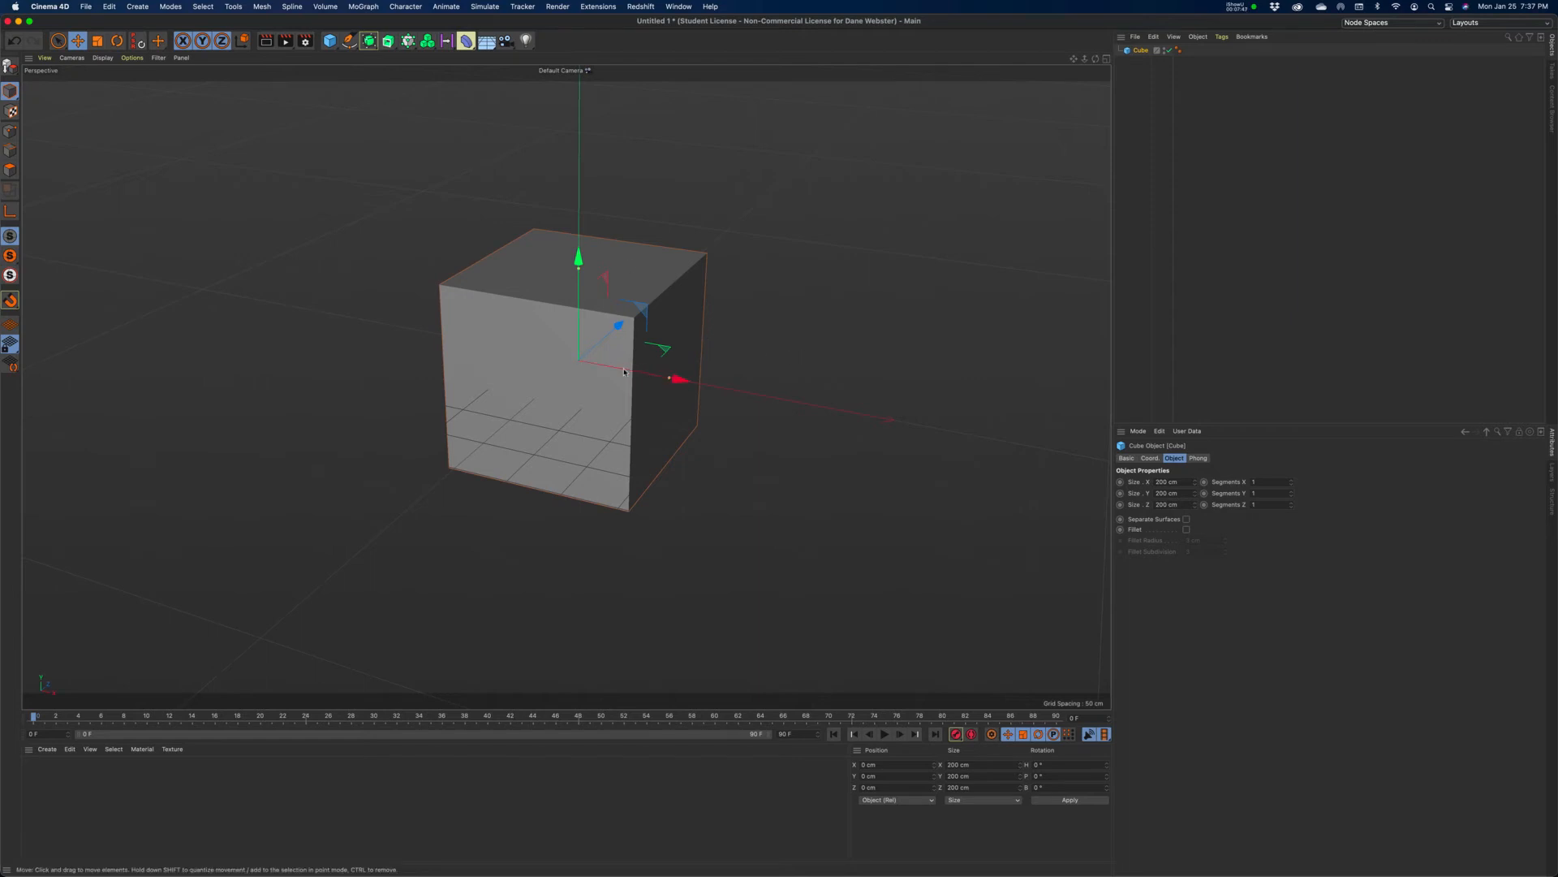
{"action": "left_click_drag", "start_coordinate": [602, 367], "coordinate": [623, 368], "text": "alt"}
{"action": "middle_click_drag", "start_coordinate": [539, 367], "coordinate": [595, 374], "text": "alt"}
{"action": "left_click_drag", "start_coordinate": [651, 403], "coordinate": [729, 295], "text": "alt"}
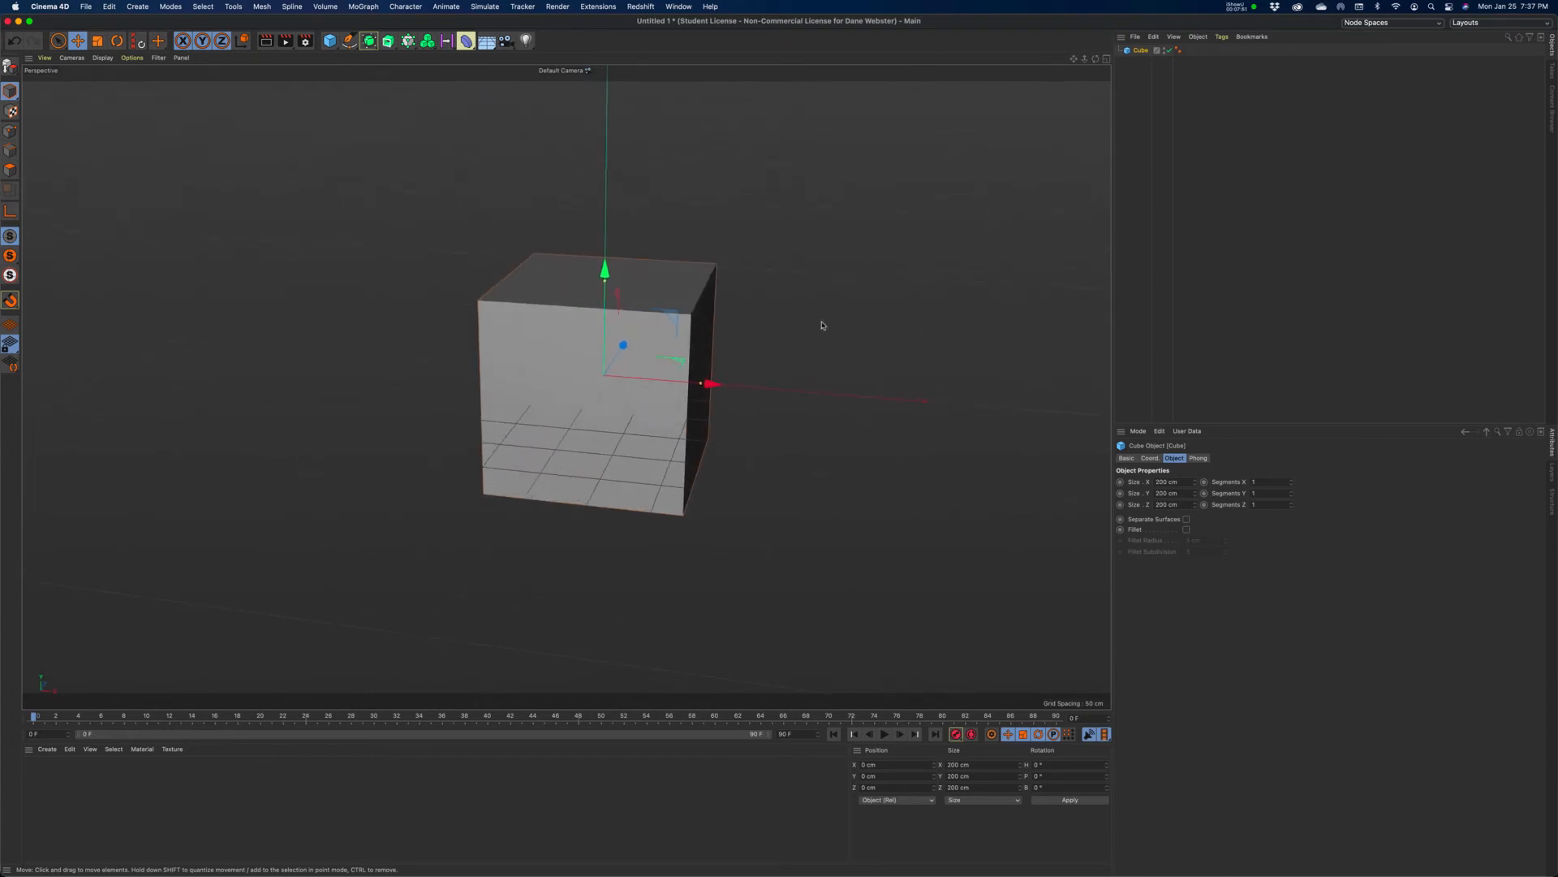
{"action": "left_click_drag", "start_coordinate": [822, 325], "coordinate": [803, 316], "text": "alt"}
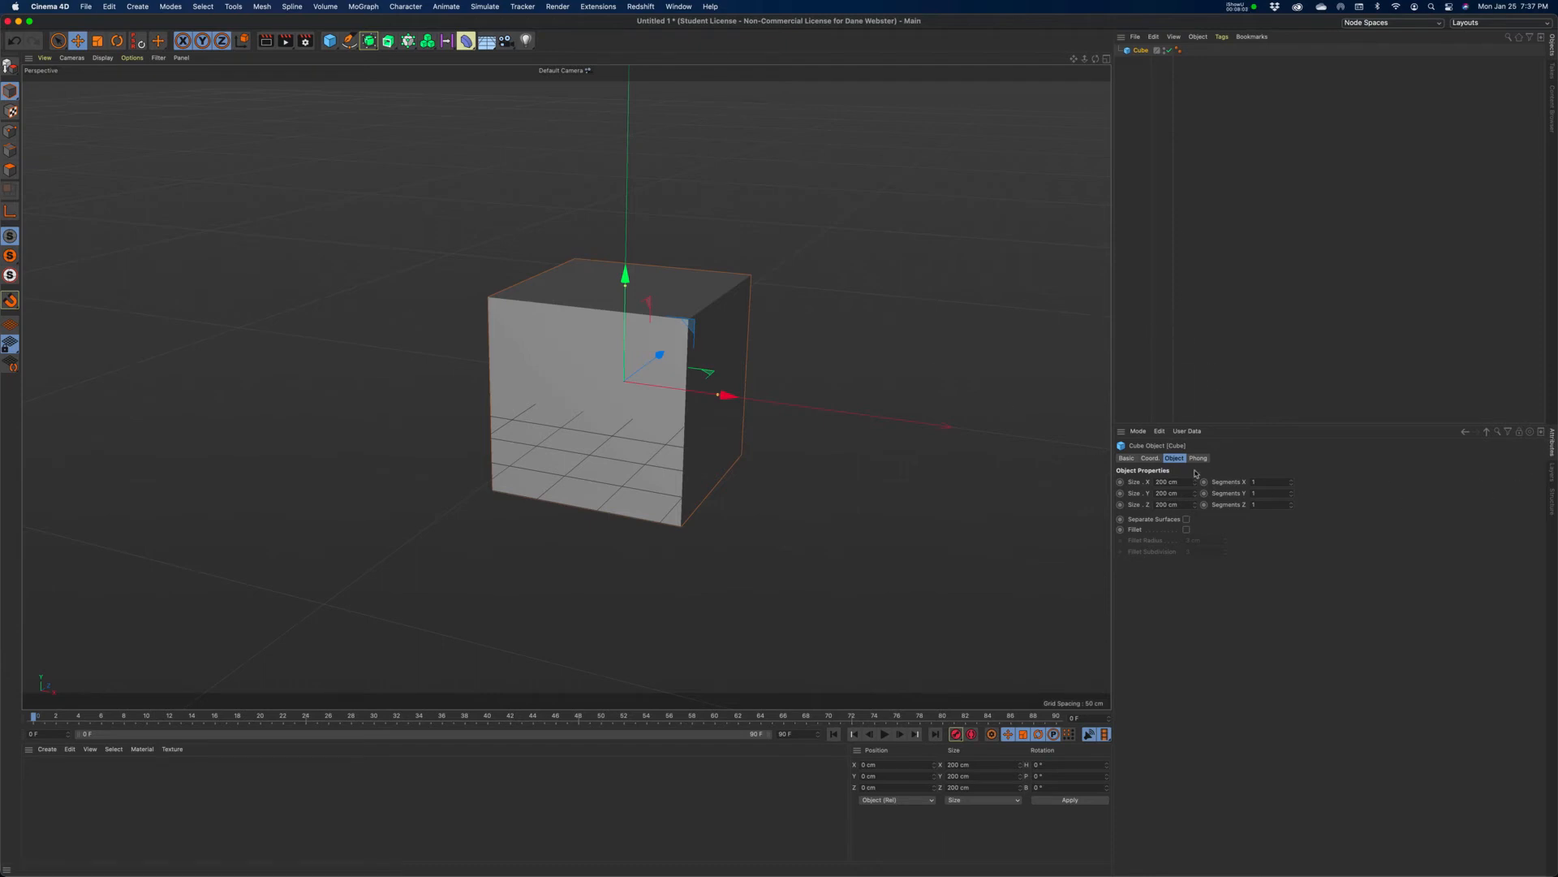
Step: Review the cube's basic, coordinate and object properties, switching the cube off and on again
{"action": "left_click", "coordinate": [1127, 458]}
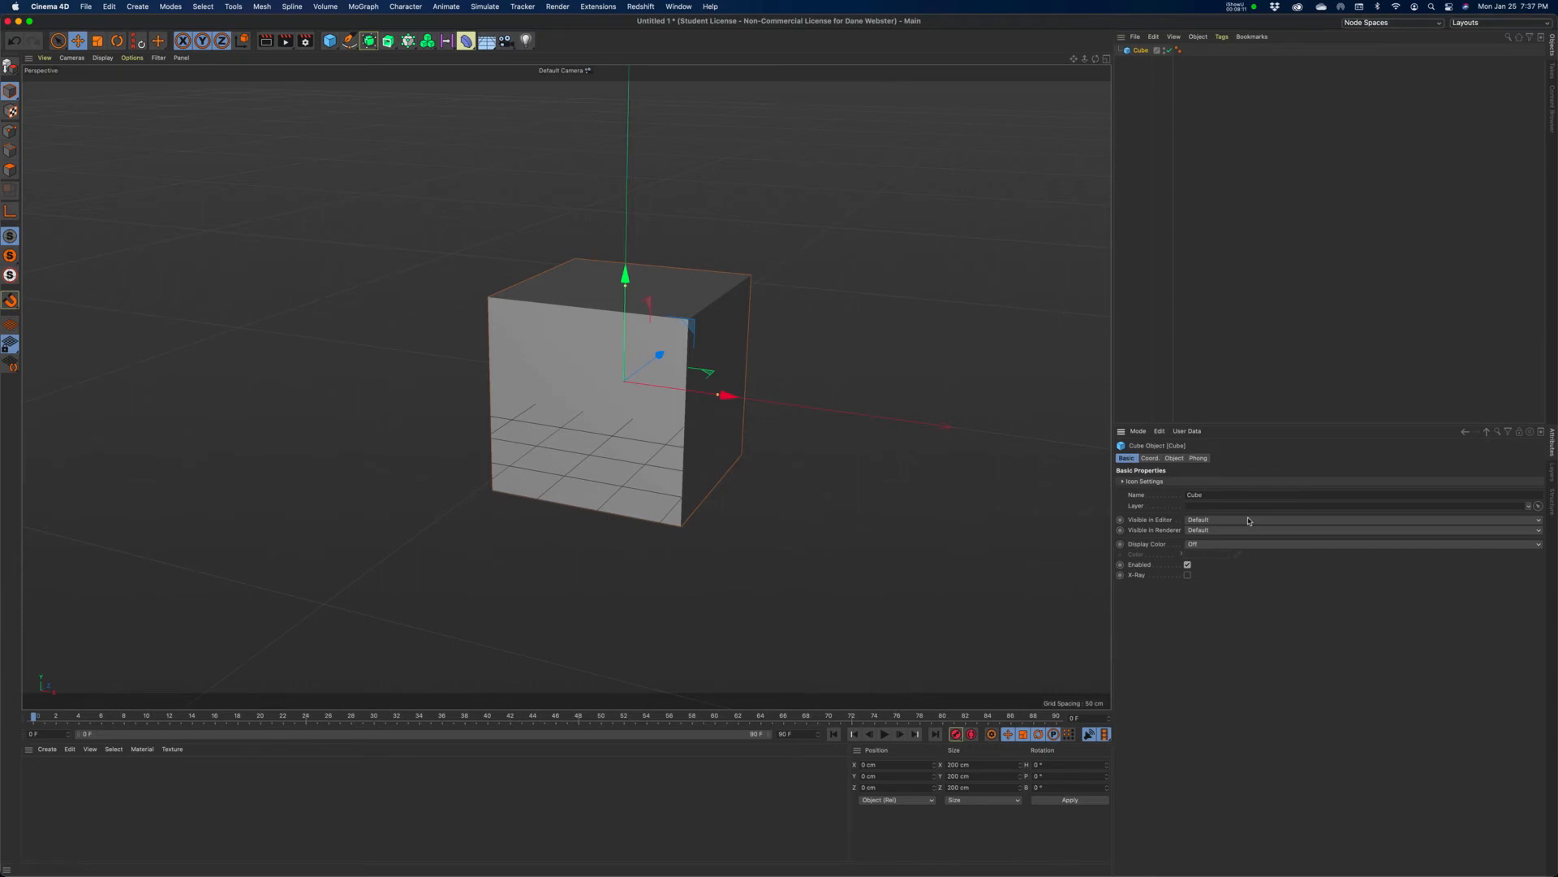
{"action": "left_click", "coordinate": [1187, 565]}
{"action": "left_click", "coordinate": [1187, 565]}
{"action": "left_click", "coordinate": [1150, 458]}
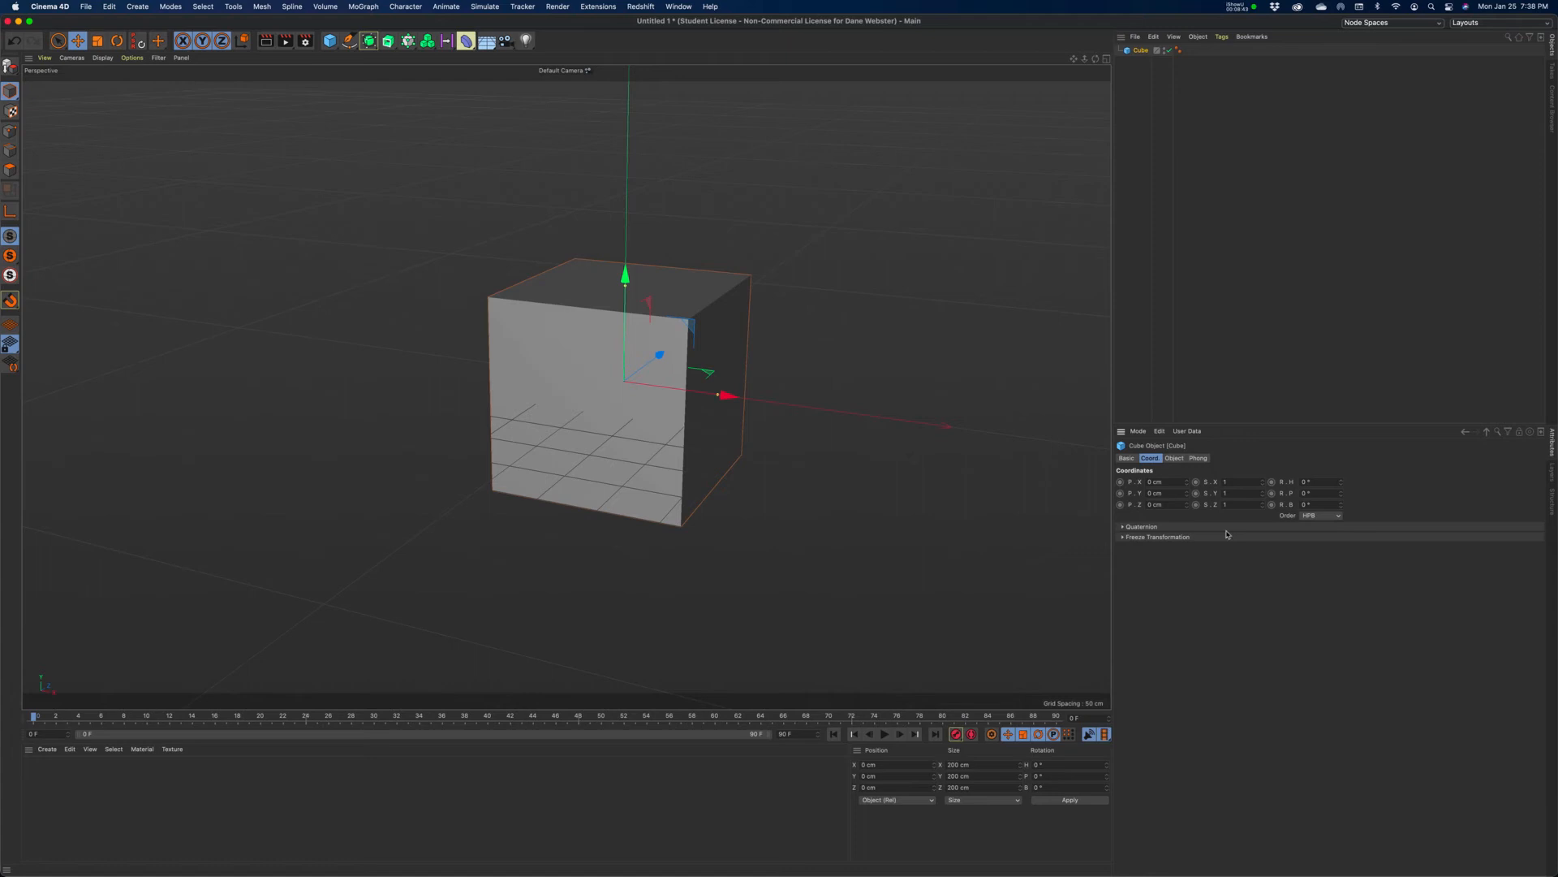
{"action": "left_click", "coordinate": [1174, 459]}
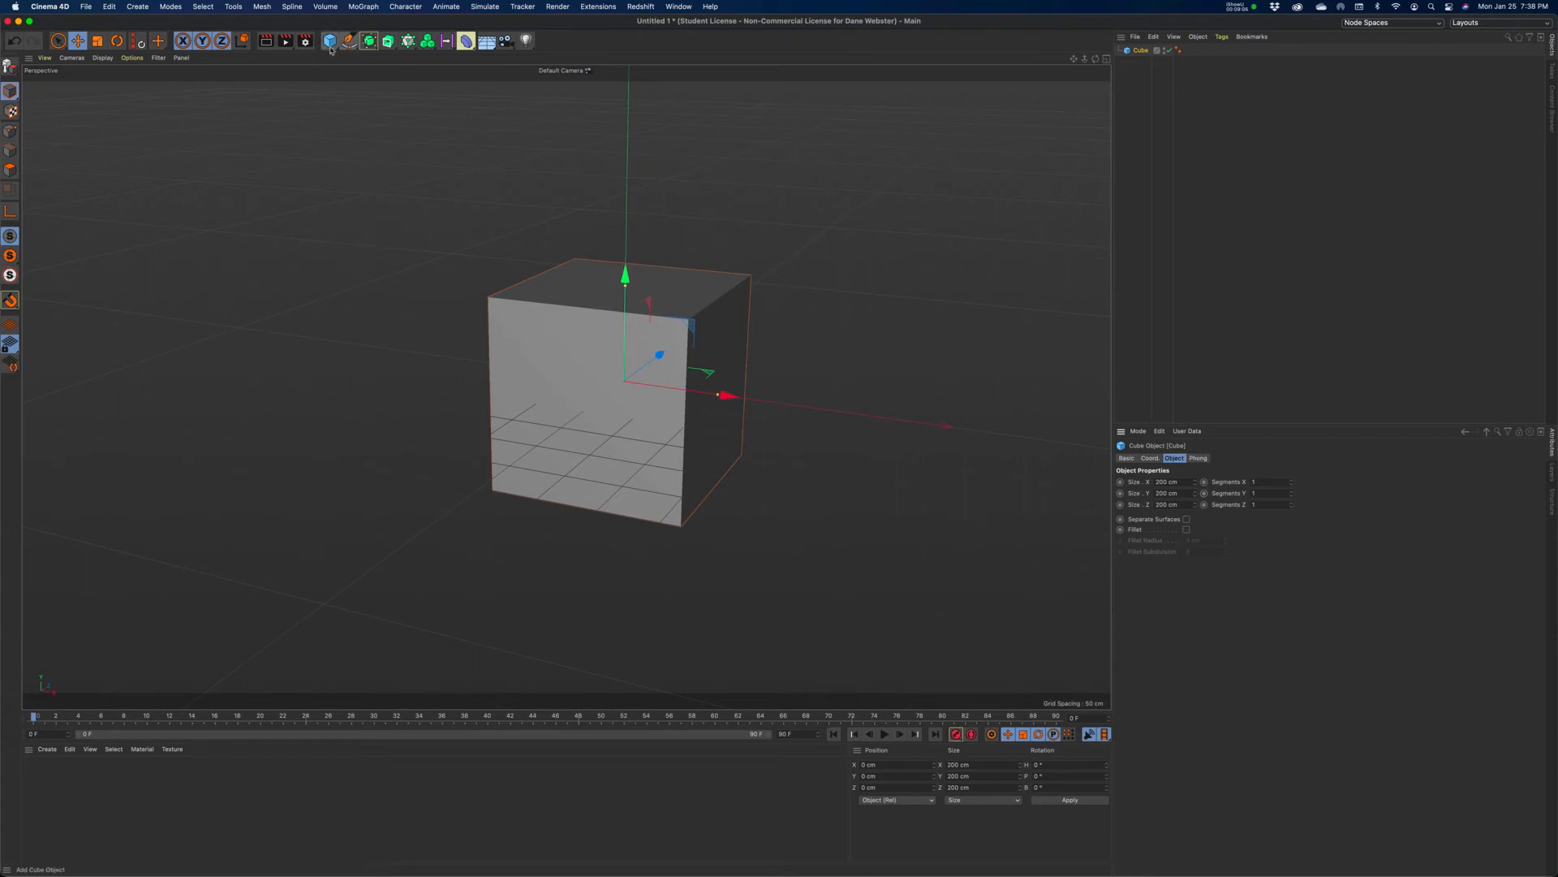
Step: Add a sphere primitive, set its X position to 200 cm and show its object properties
{"action": "left_click_drag", "start_coordinate": [330, 40], "coordinate": [538, 78]}
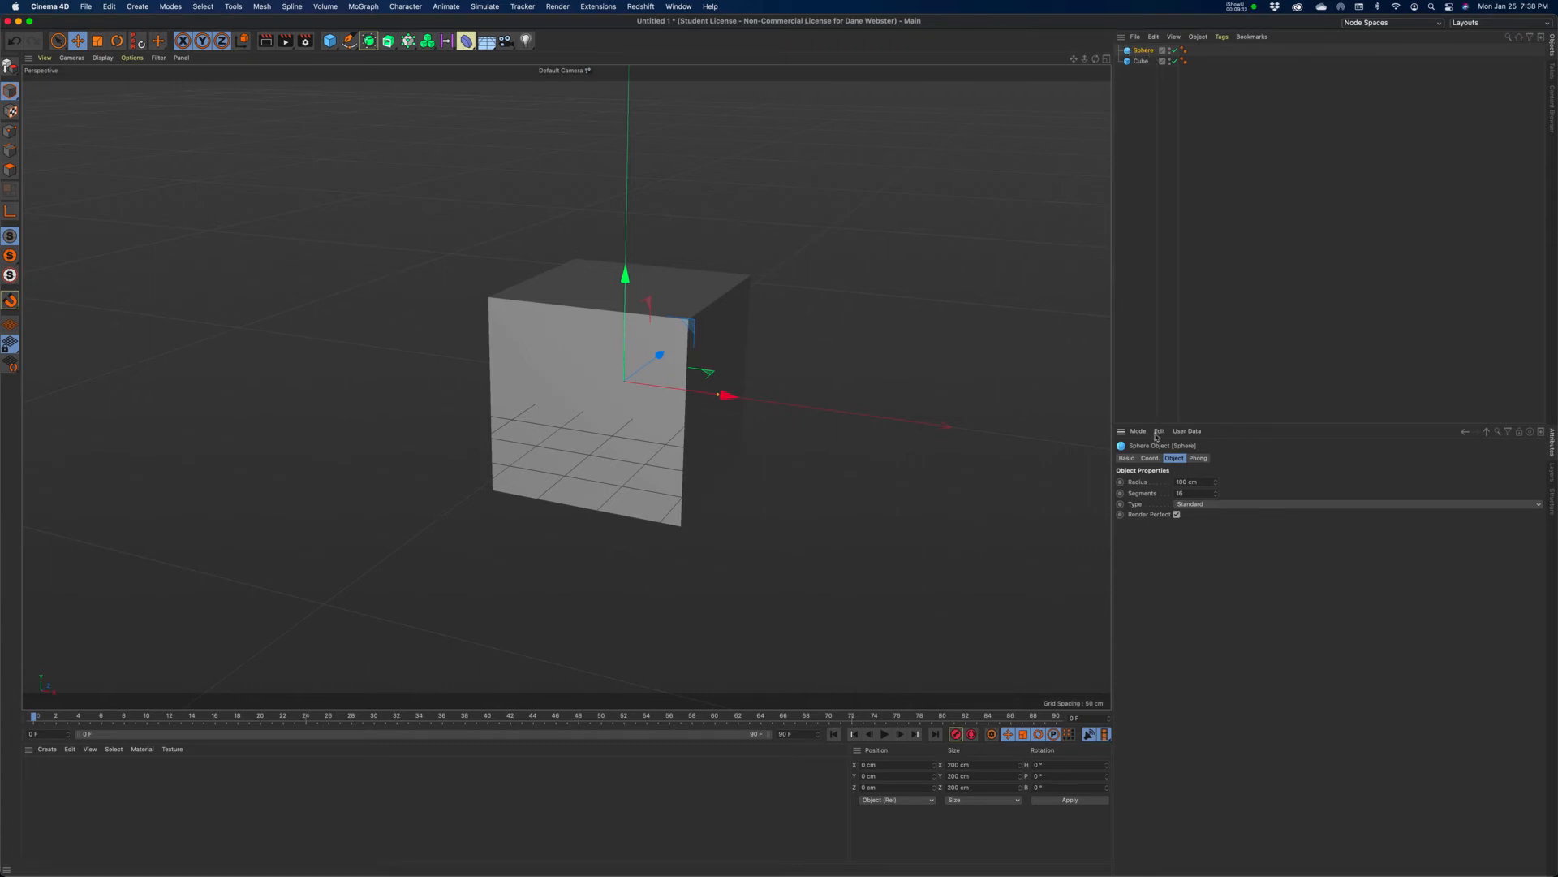
{"action": "left_click", "coordinate": [1149, 459]}
{"action": "left_click", "coordinate": [1156, 481]}
{"action": "type", "text": "2"}
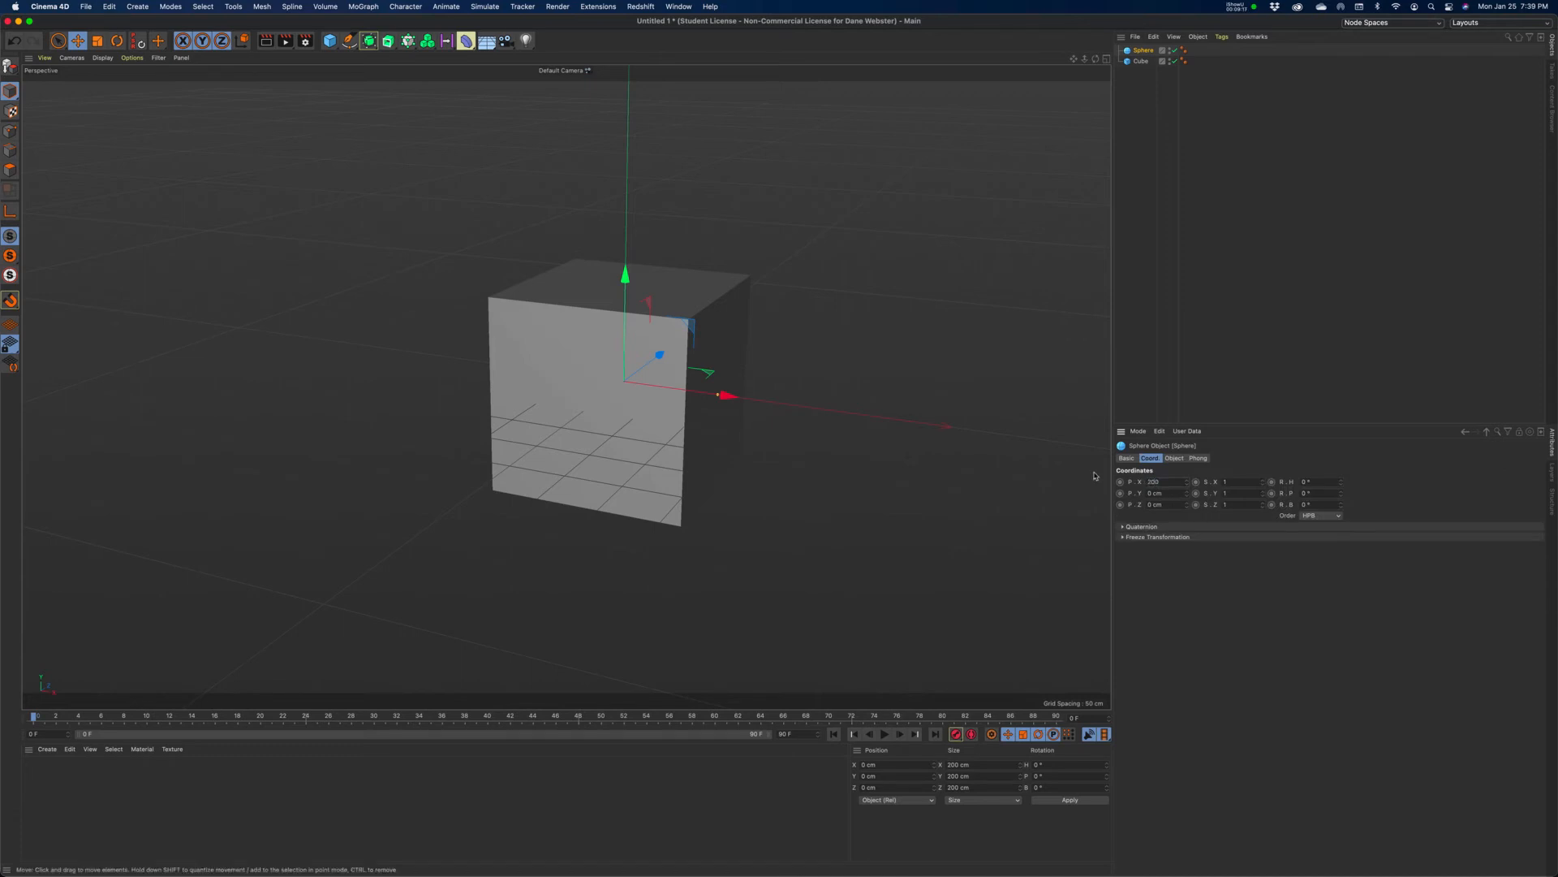
{"action": "type", "text": "00"}
{"action": "key", "text": "Return"}
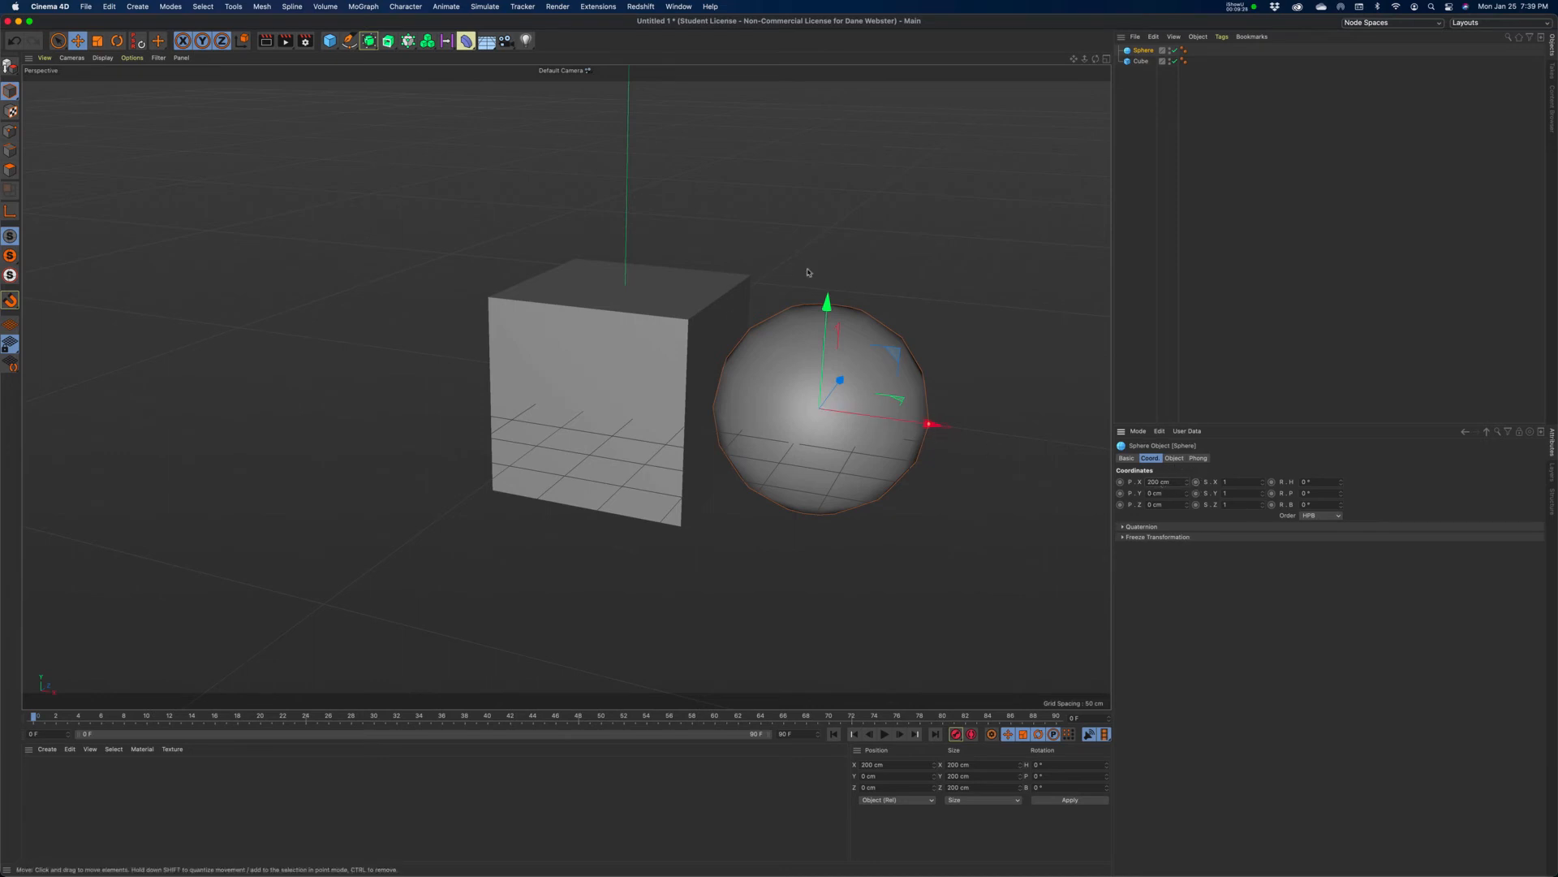
{"action": "left_click", "coordinate": [1174, 459]}
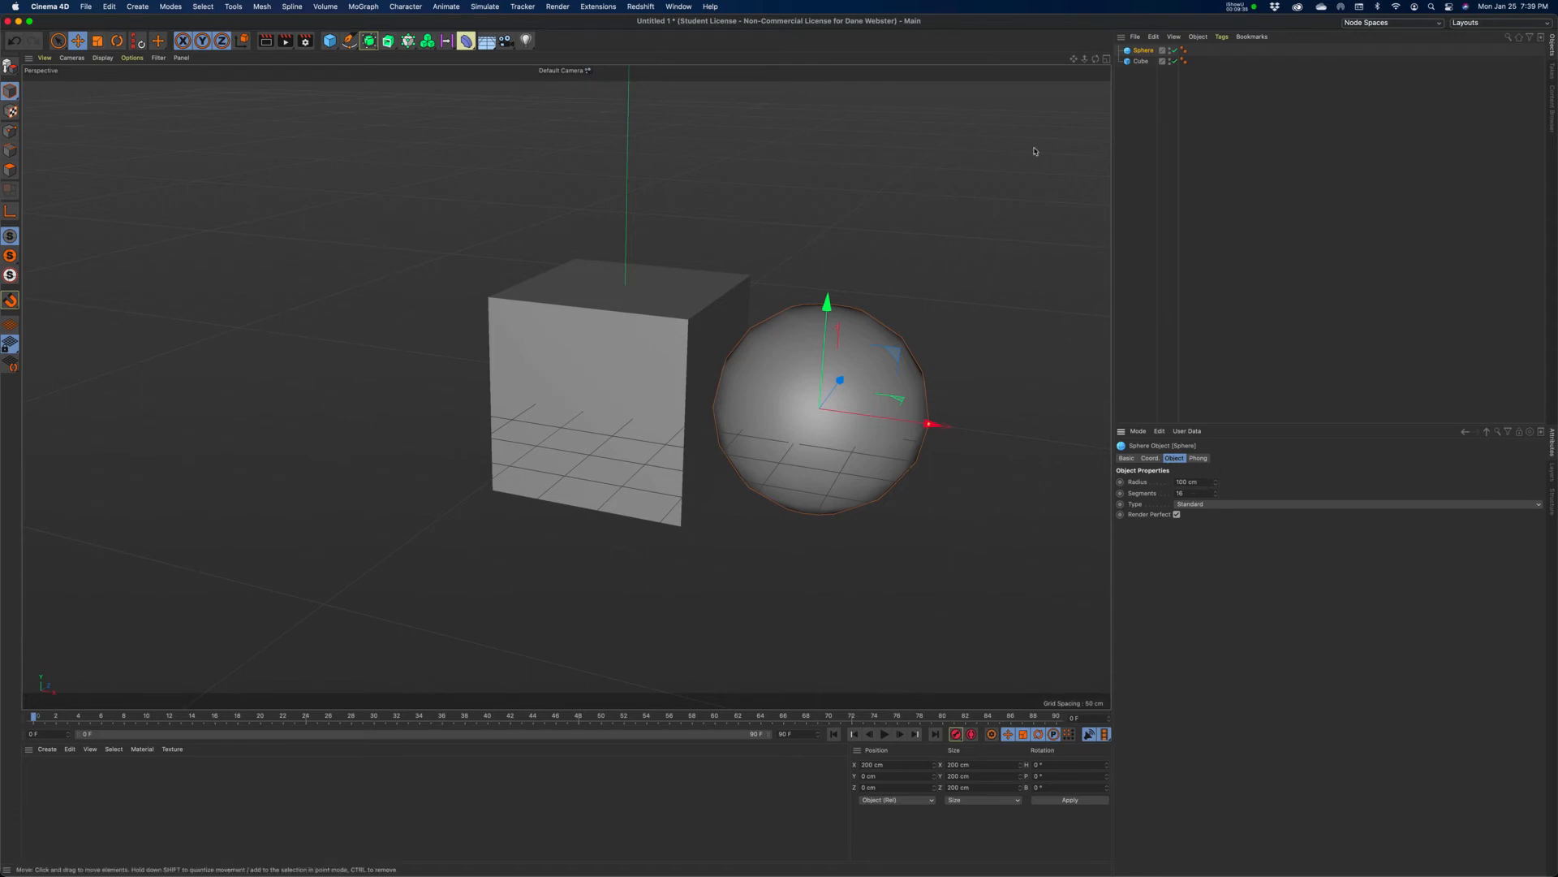
Step: Resize the cube to 100 cm in X, 400 cm in Y and 10 cm in Z
{"action": "left_click", "coordinate": [1142, 62]}
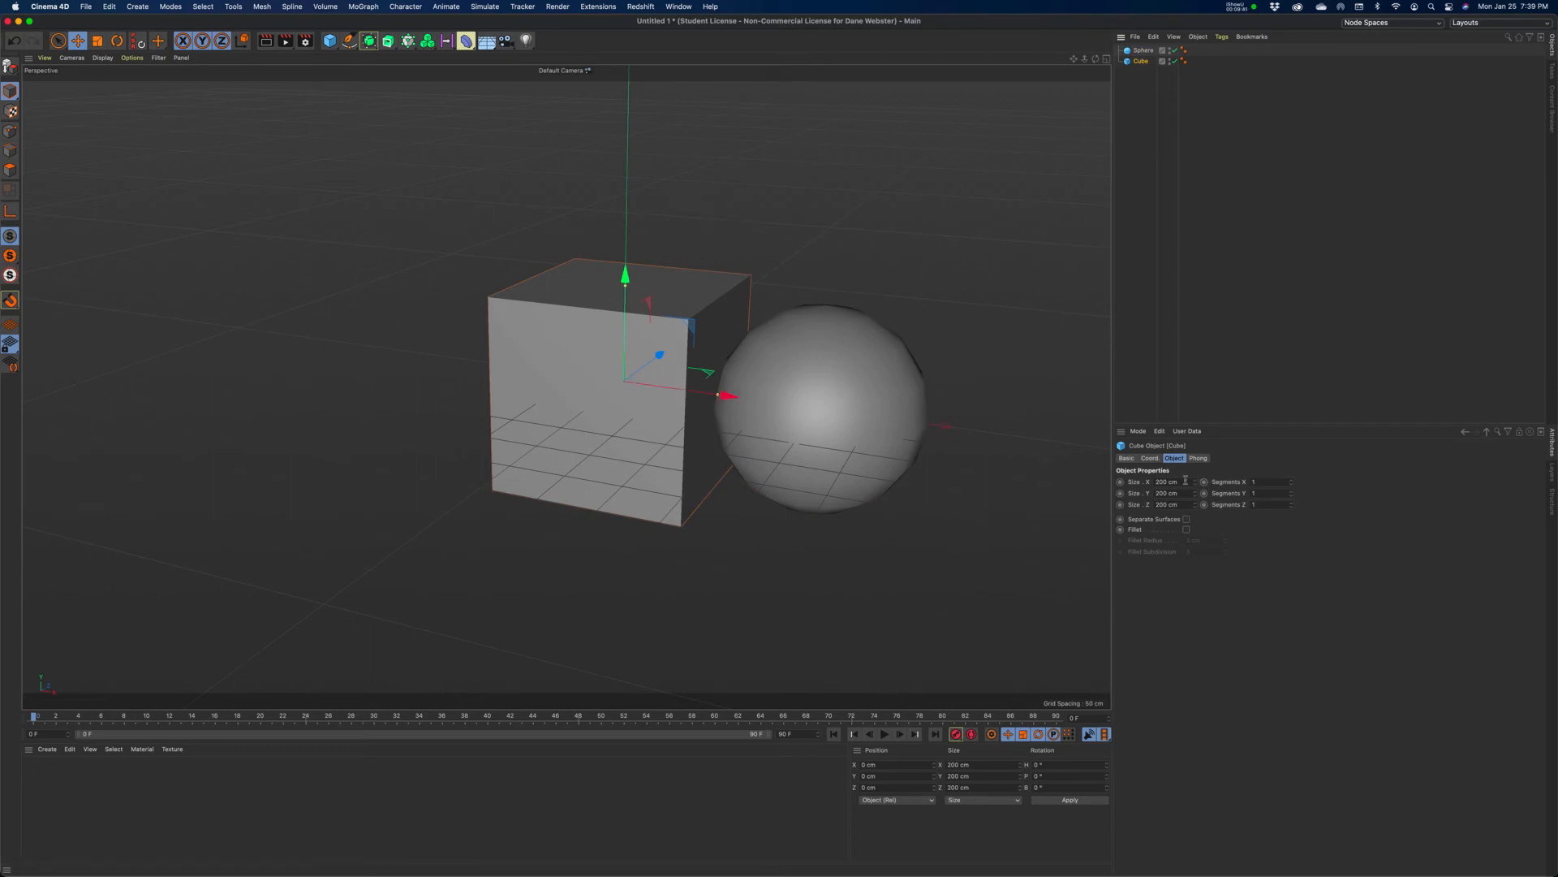
{"action": "key", "text": "super+a"}
{"action": "type", "text": "100"}
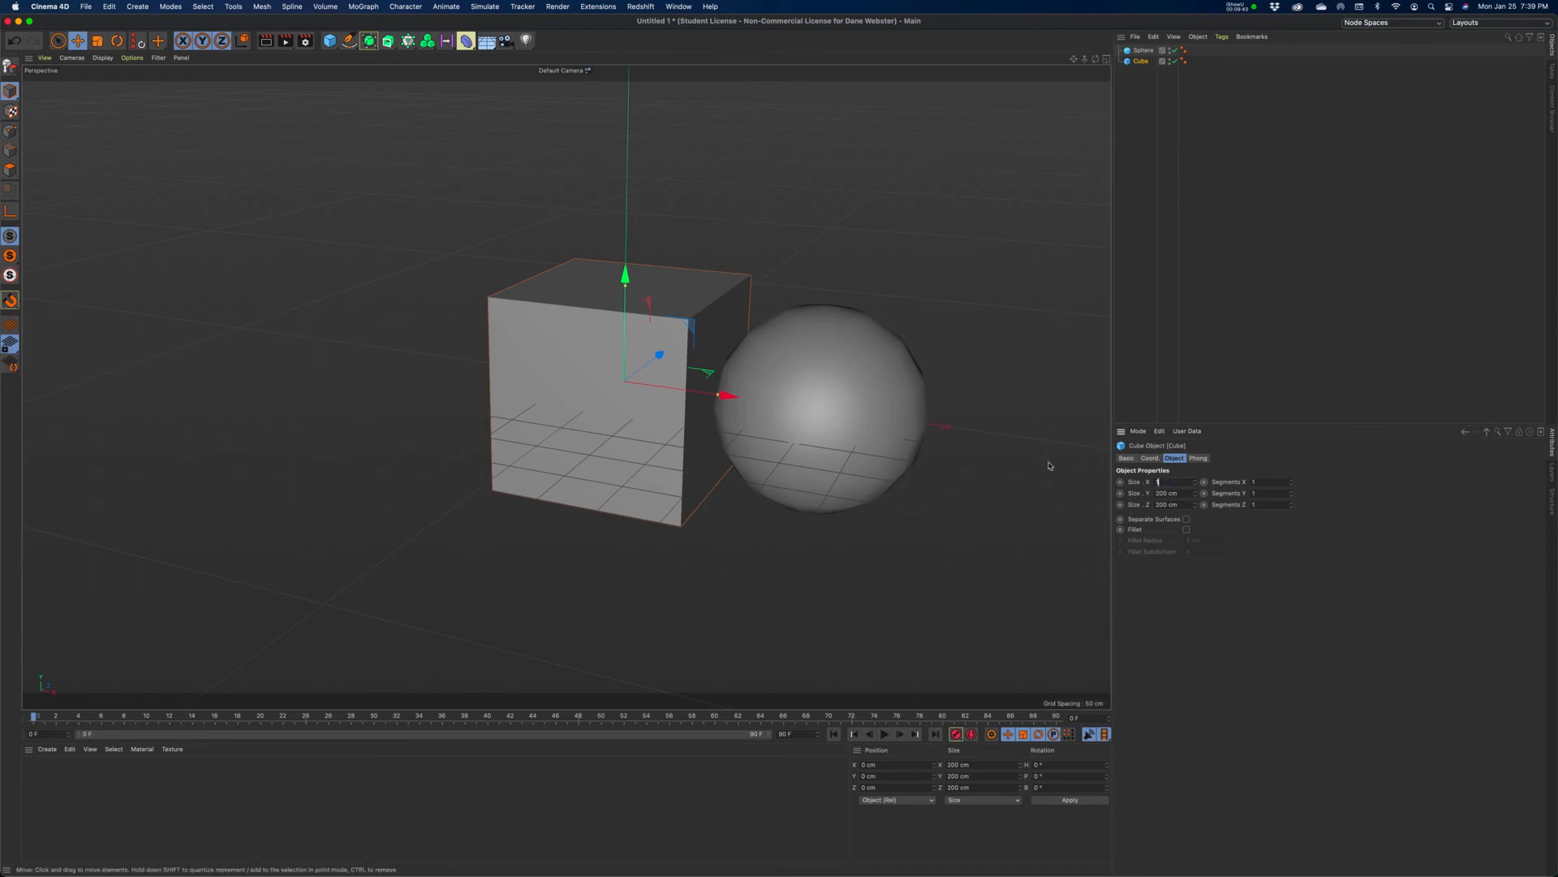
{"action": "key", "text": "Tab"}
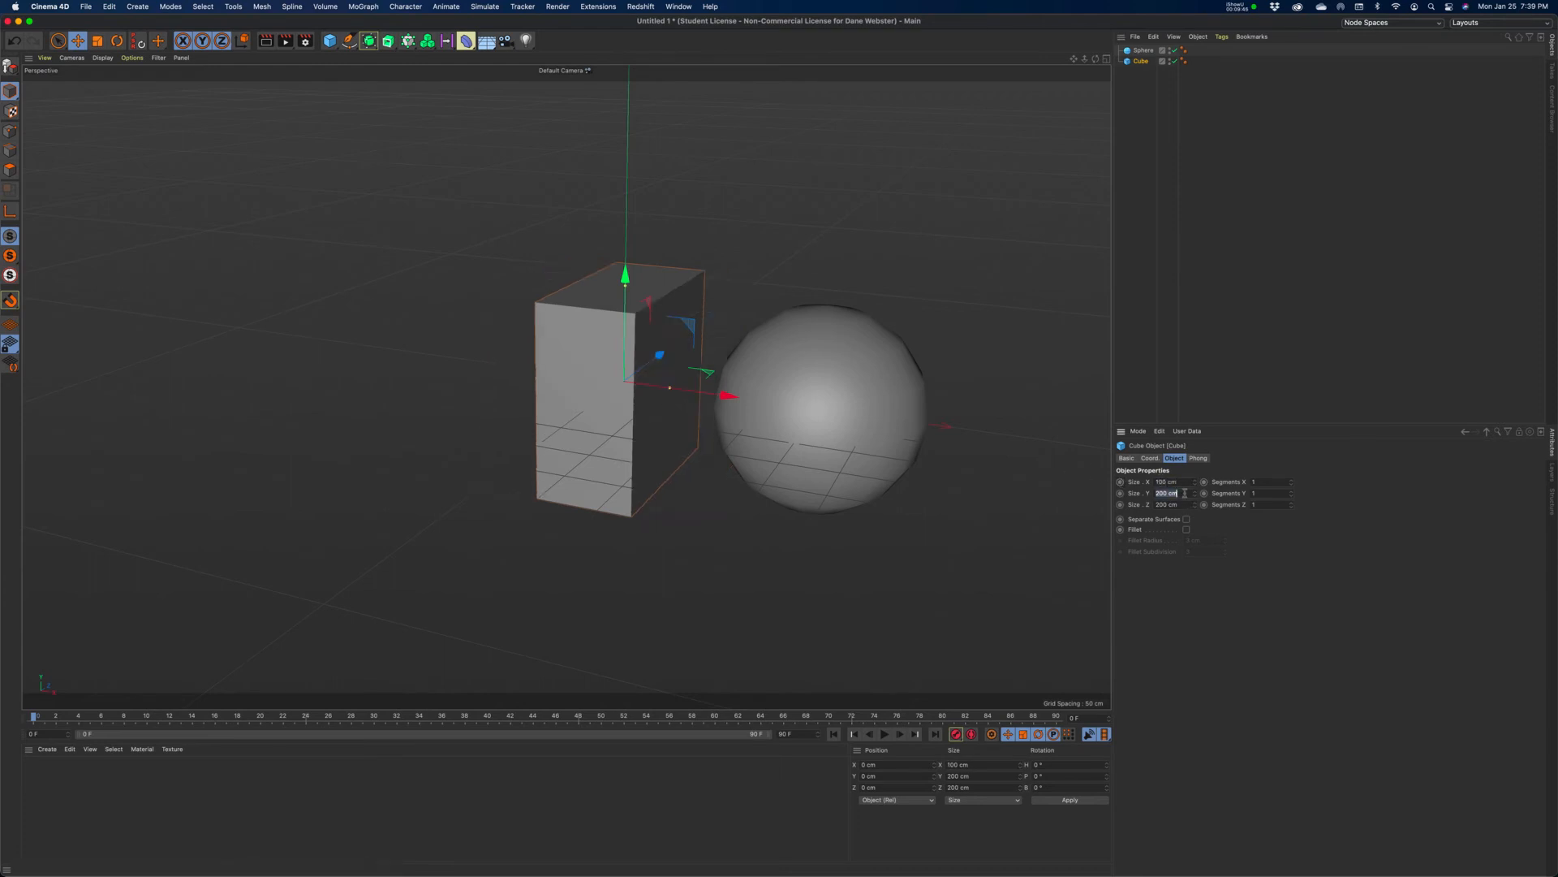
{"action": "type", "text": "400"}
{"action": "key", "text": "Tab"}
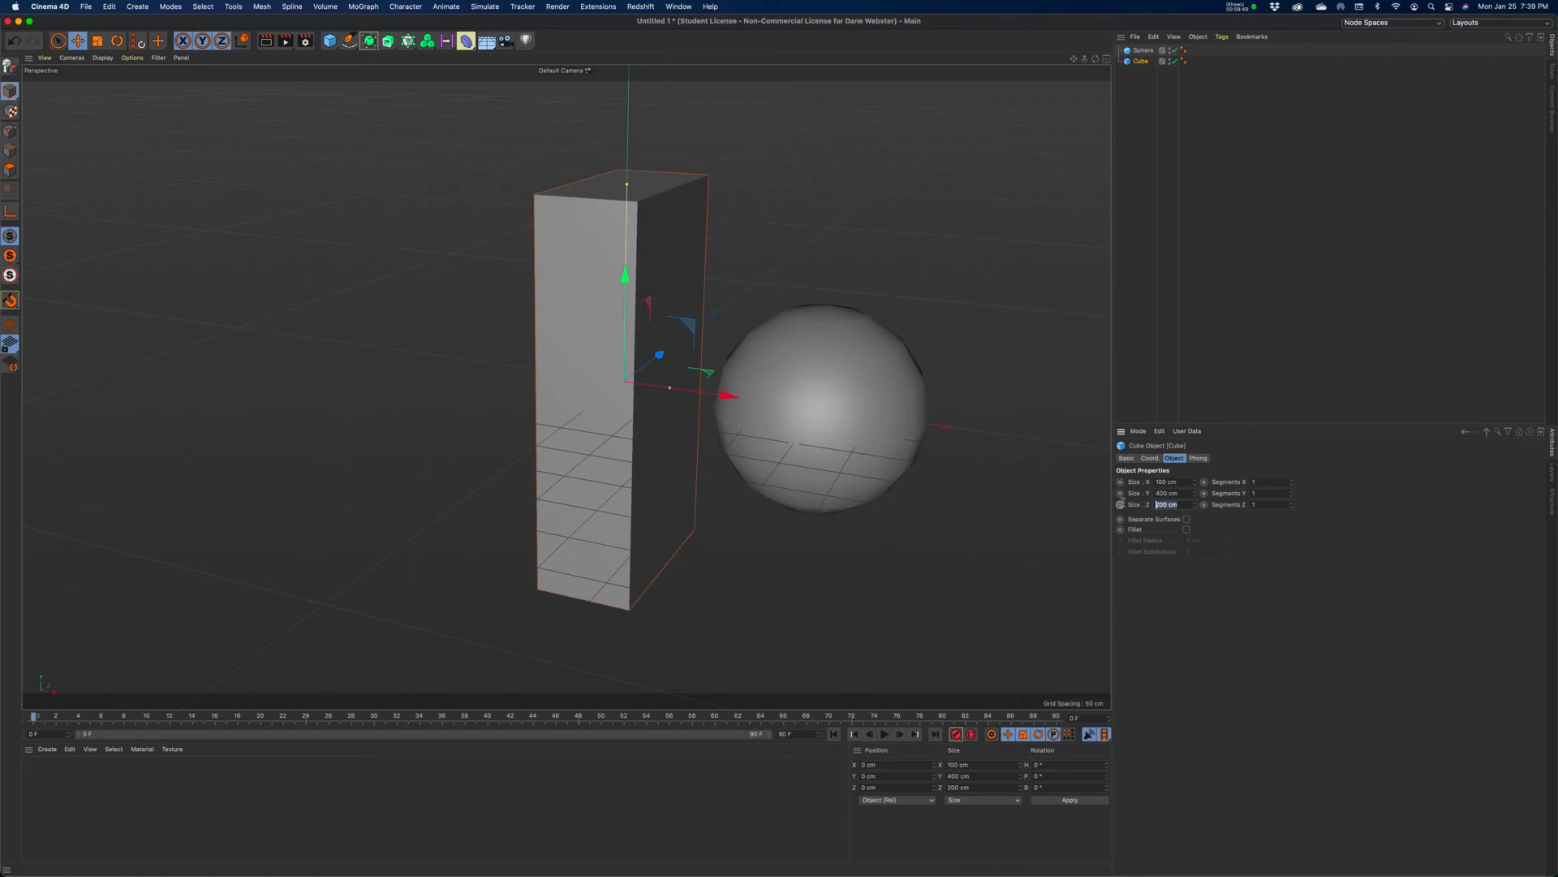
{"action": "type", "text": "10"}
{"action": "key", "text": "Tab"}
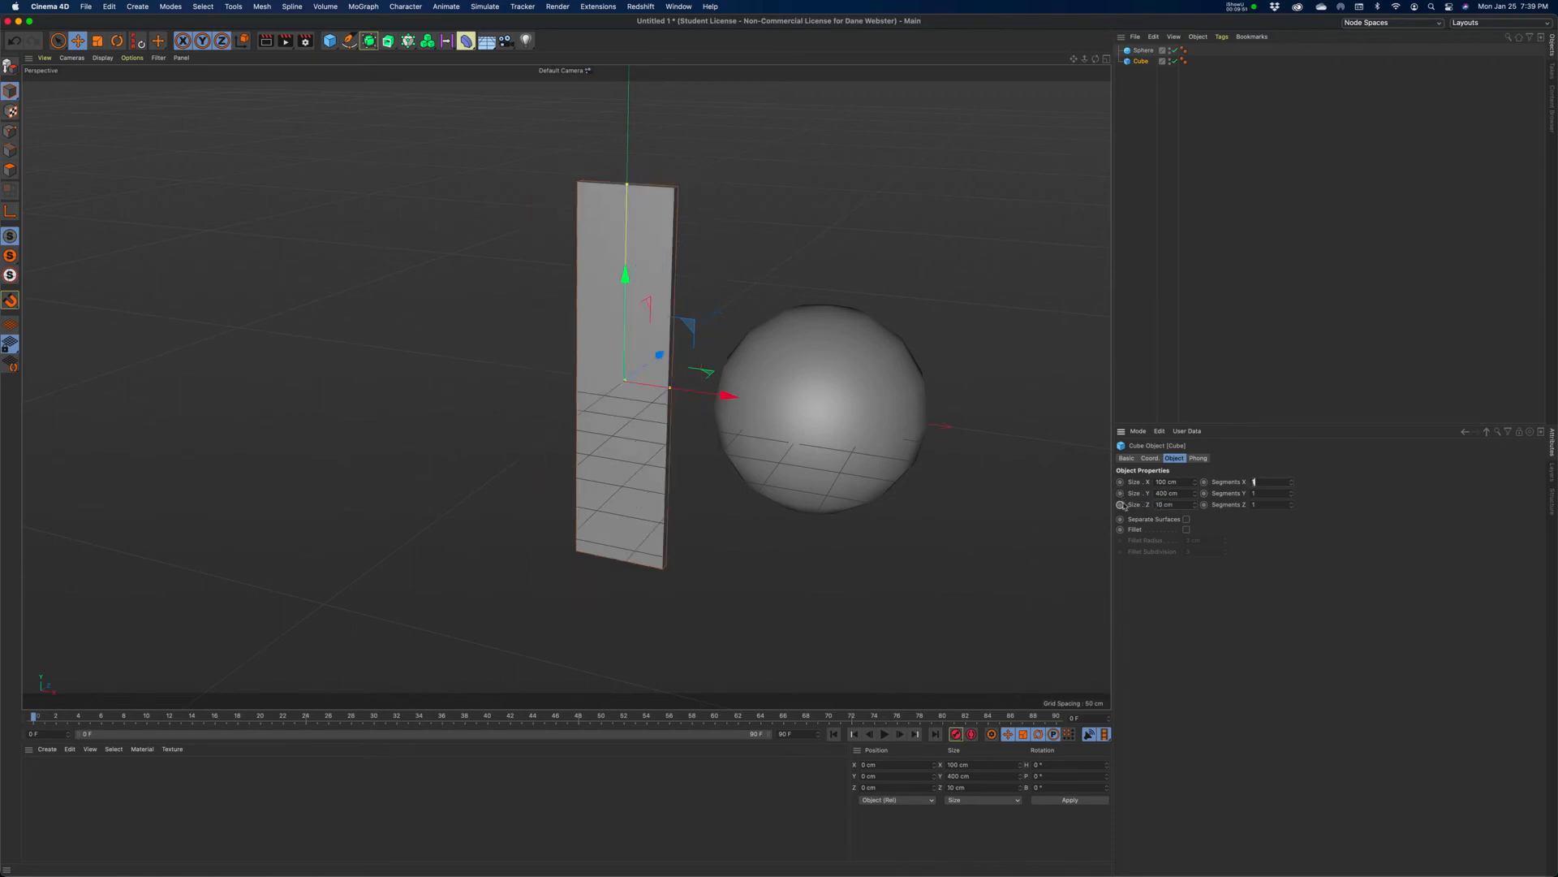
Step: Set the sphere's radius to 150 cm
{"action": "left_click", "coordinate": [1143, 51]}
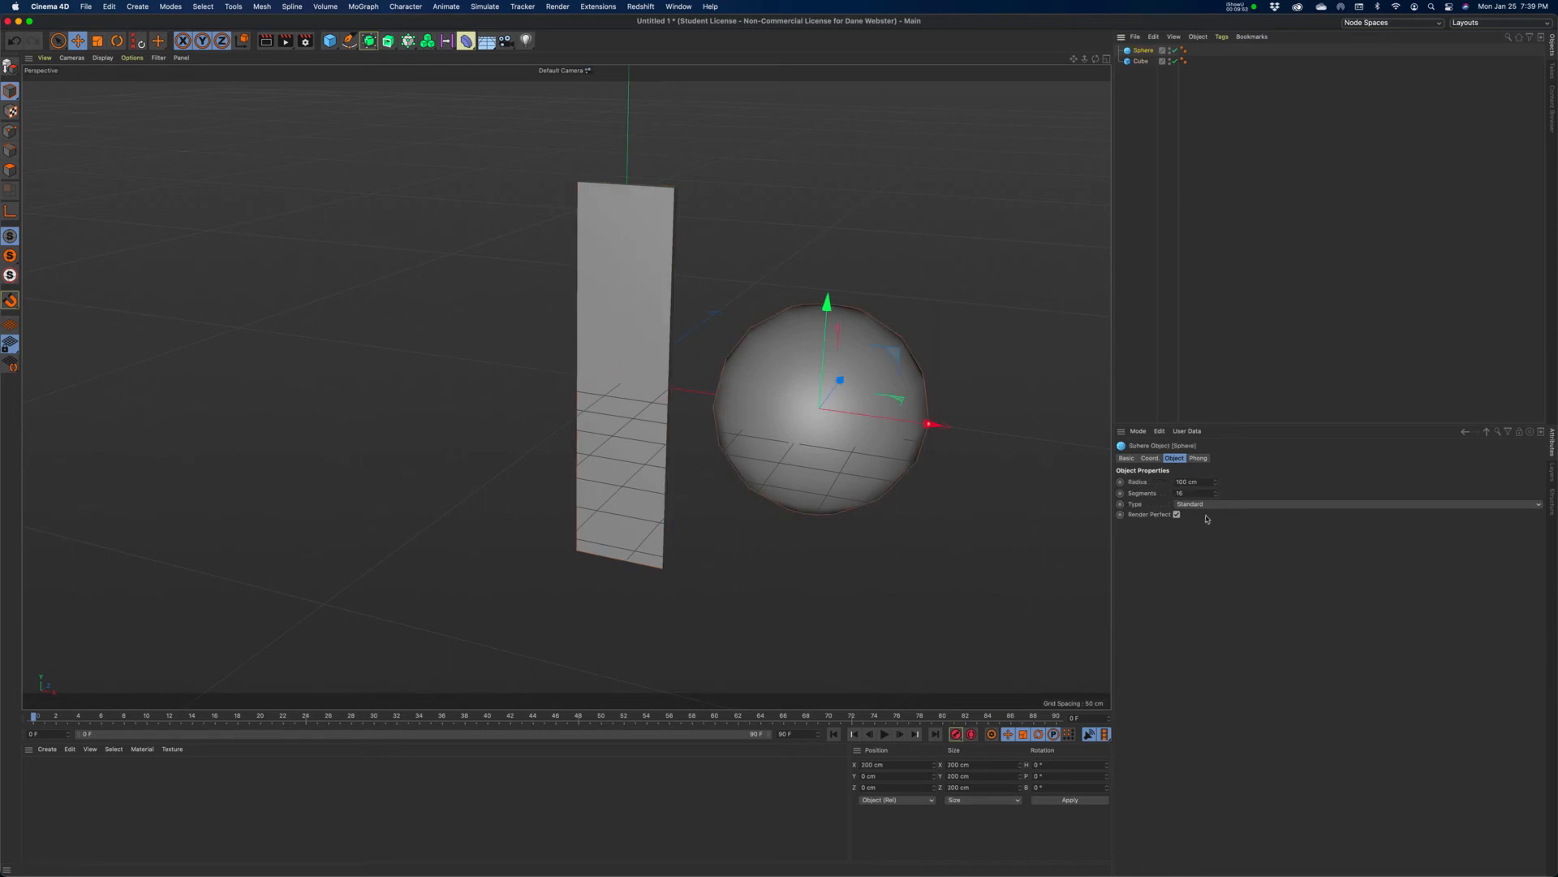
{"action": "left_click_drag", "start_coordinate": [1207, 482], "coordinate": [1134, 485]}
{"action": "type", "text": "150"}
{"action": "key", "text": "Tab"}
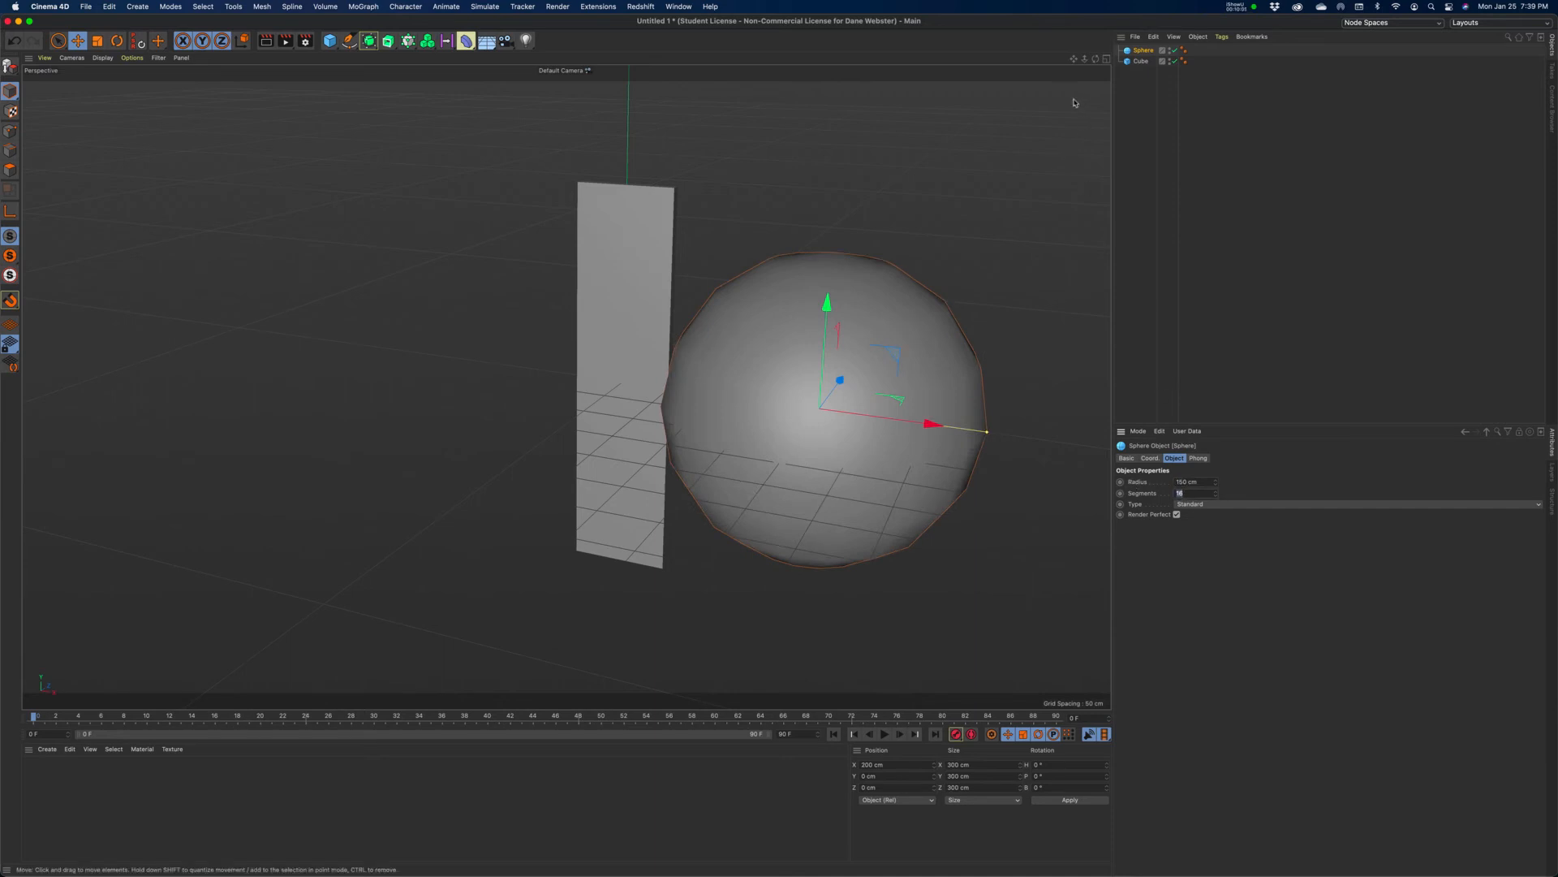
{"action": "left_click_drag", "start_coordinate": [1076, 64], "coordinate": [967, 163]}
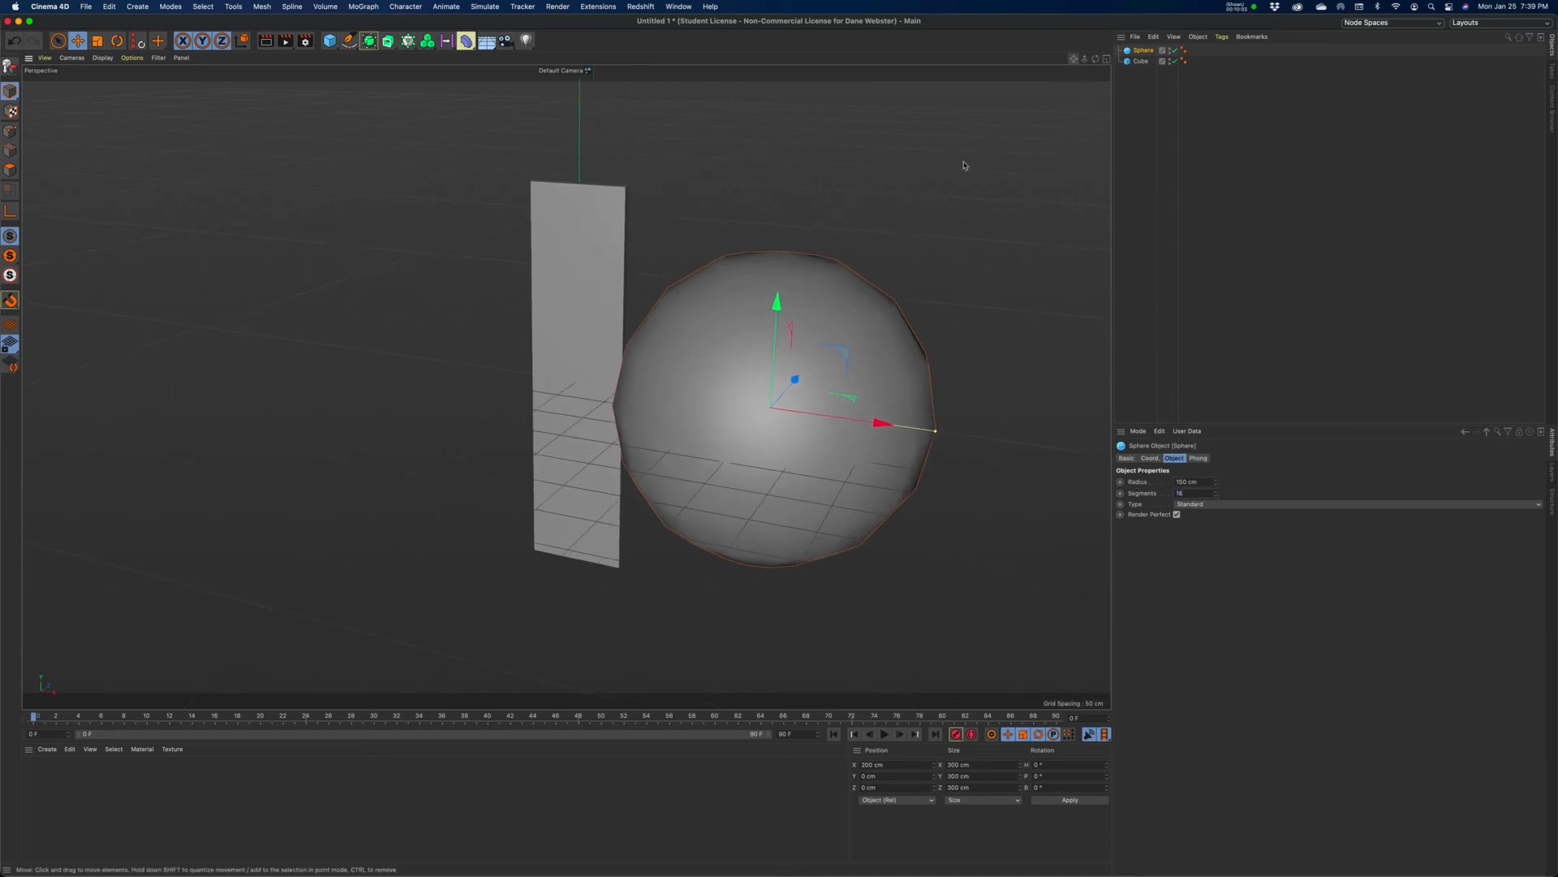
Step: Review the sphere's Phong properties and tag, and delete the sphere
{"action": "left_click", "coordinate": [1206, 458]}
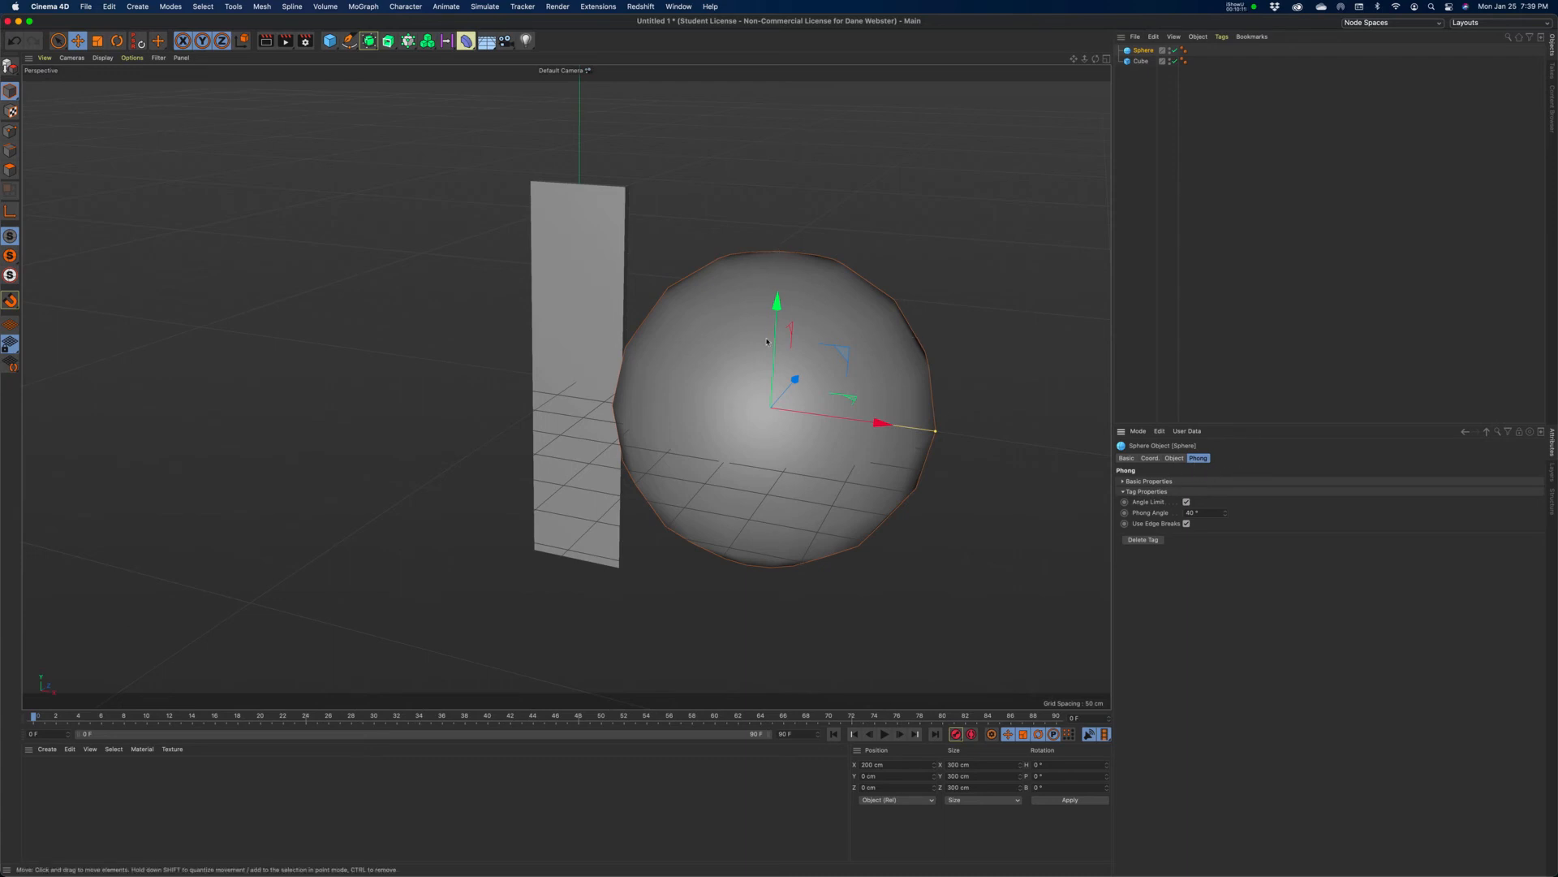
{"action": "left_click", "coordinate": [1184, 50]}
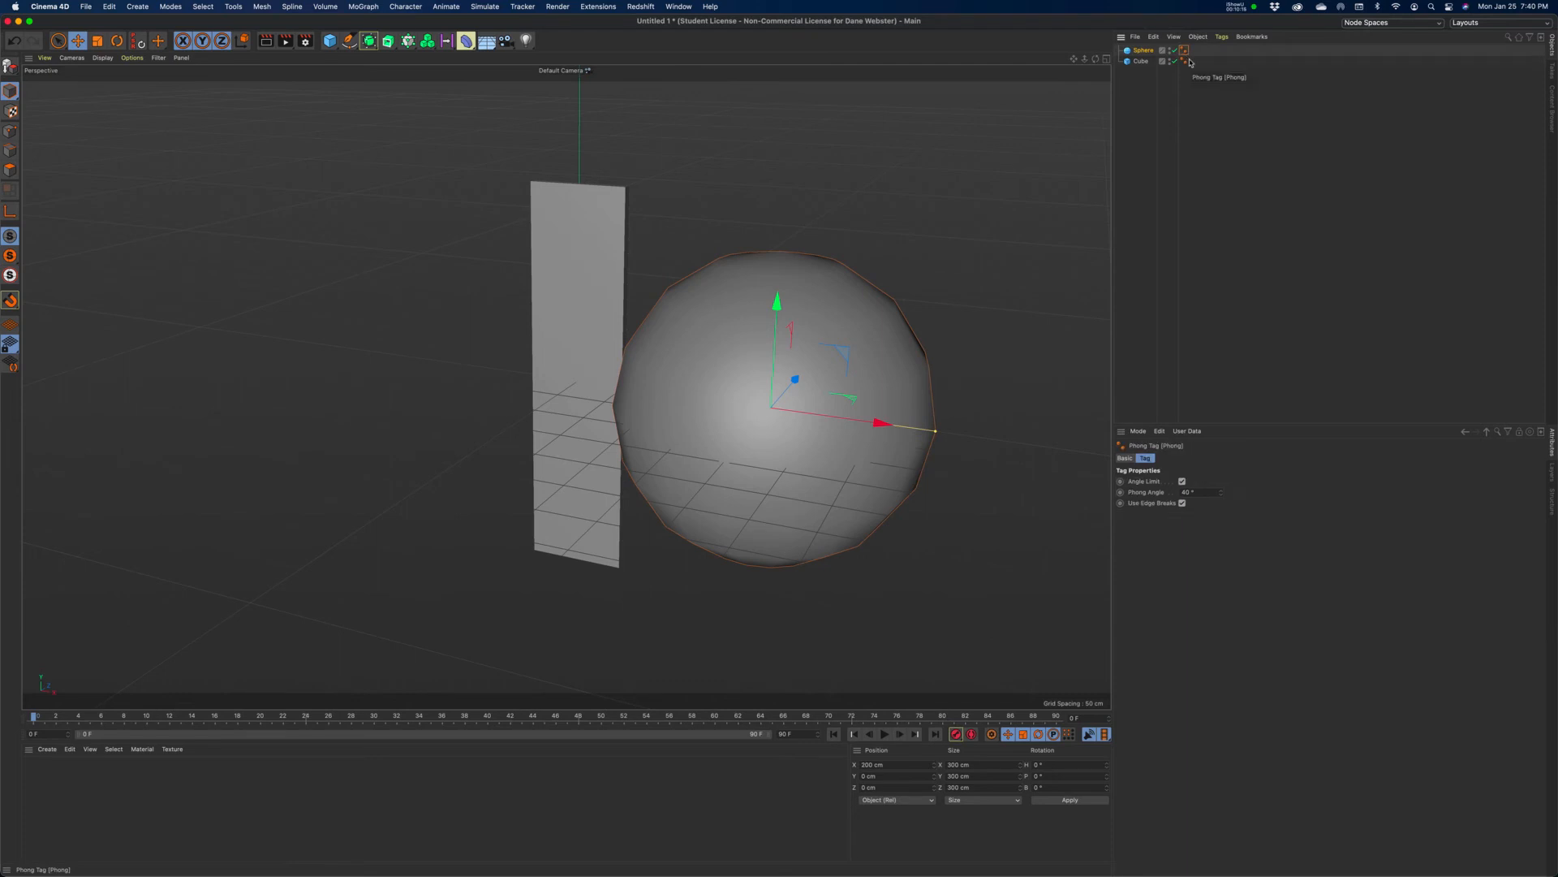
{"action": "left_click", "coordinate": [1143, 51]}
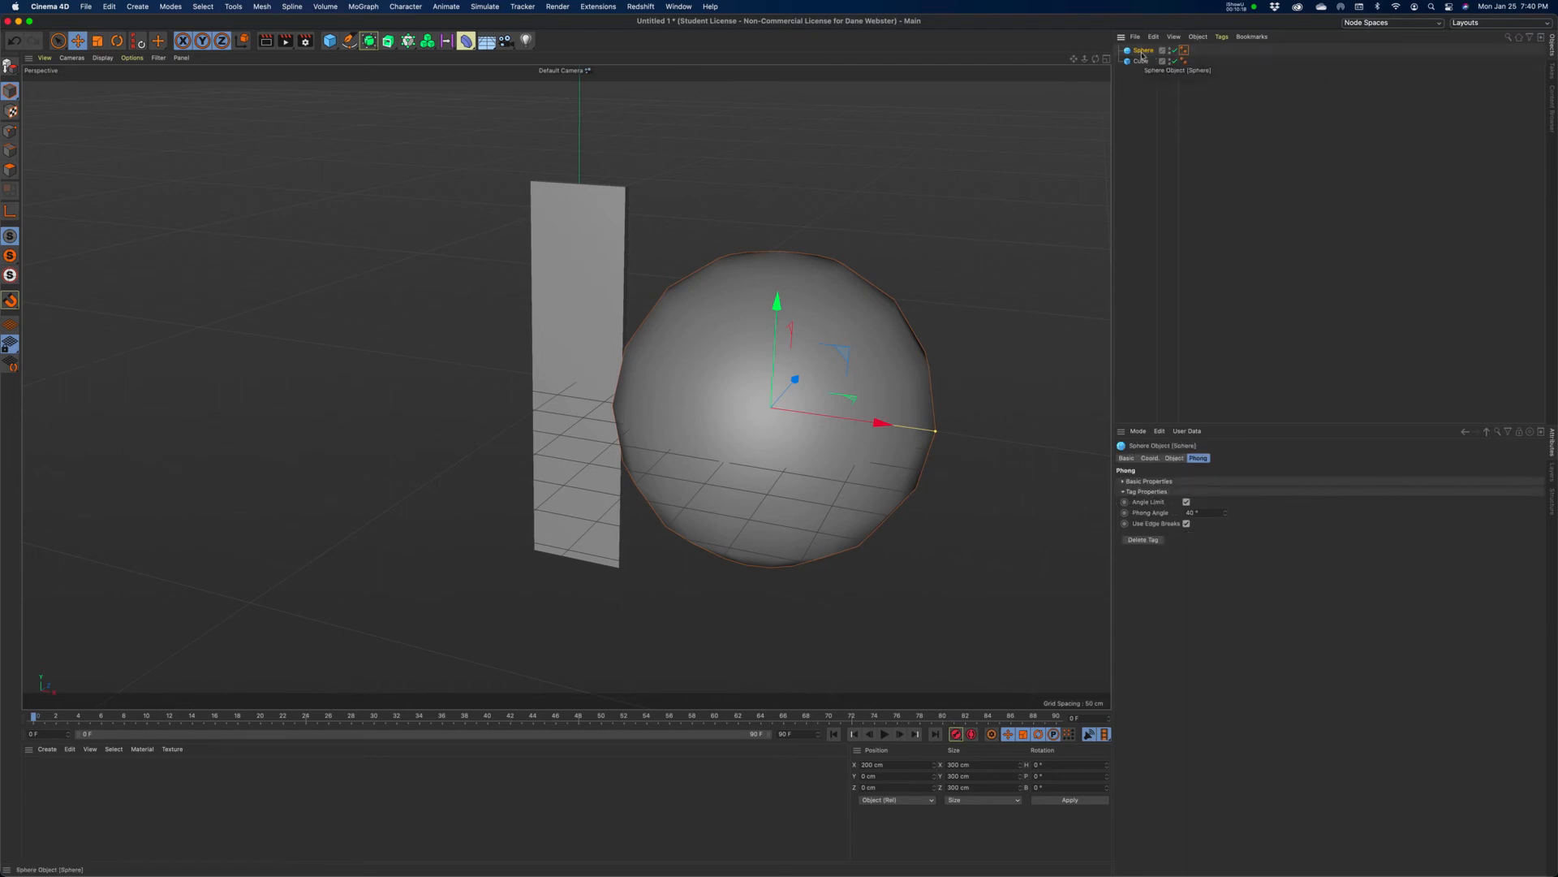
{"action": "key", "text": "Delete"}
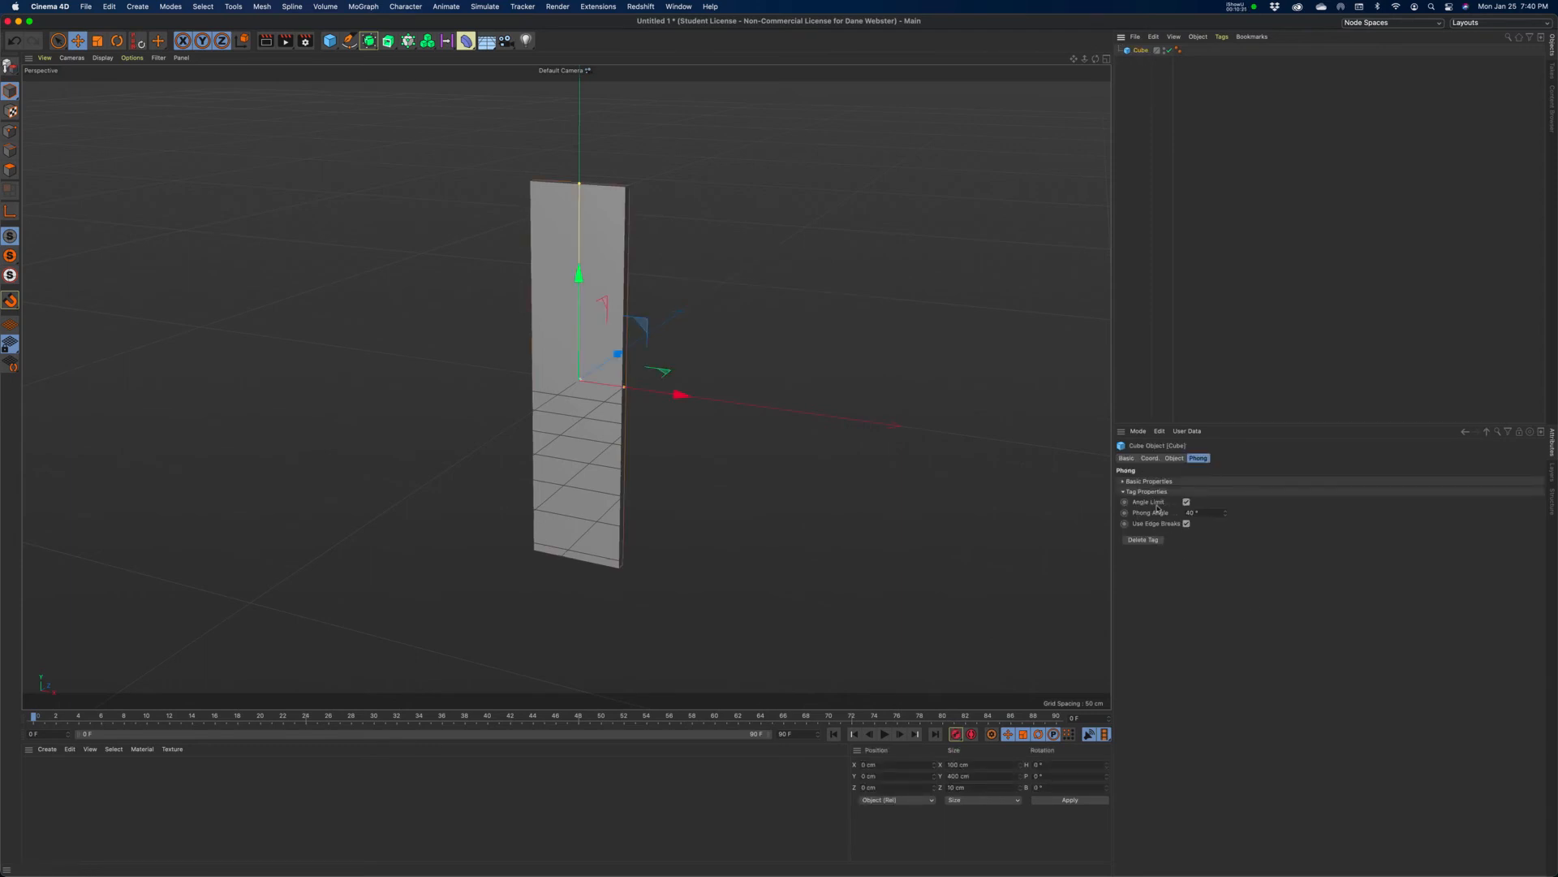
Step: Set the remaining cube's X, Y and Z sizes back to 200 cm each in its object properties
{"action": "left_click", "coordinate": [1149, 459]}
{"action": "left_click", "coordinate": [1174, 459]}
{"action": "type", "text": "200"}
{"action": "key", "text": "Tab"}
{"action": "type", "text": "200"}
{"action": "key", "text": "Tab"}
{"action": "type", "text": "20"}
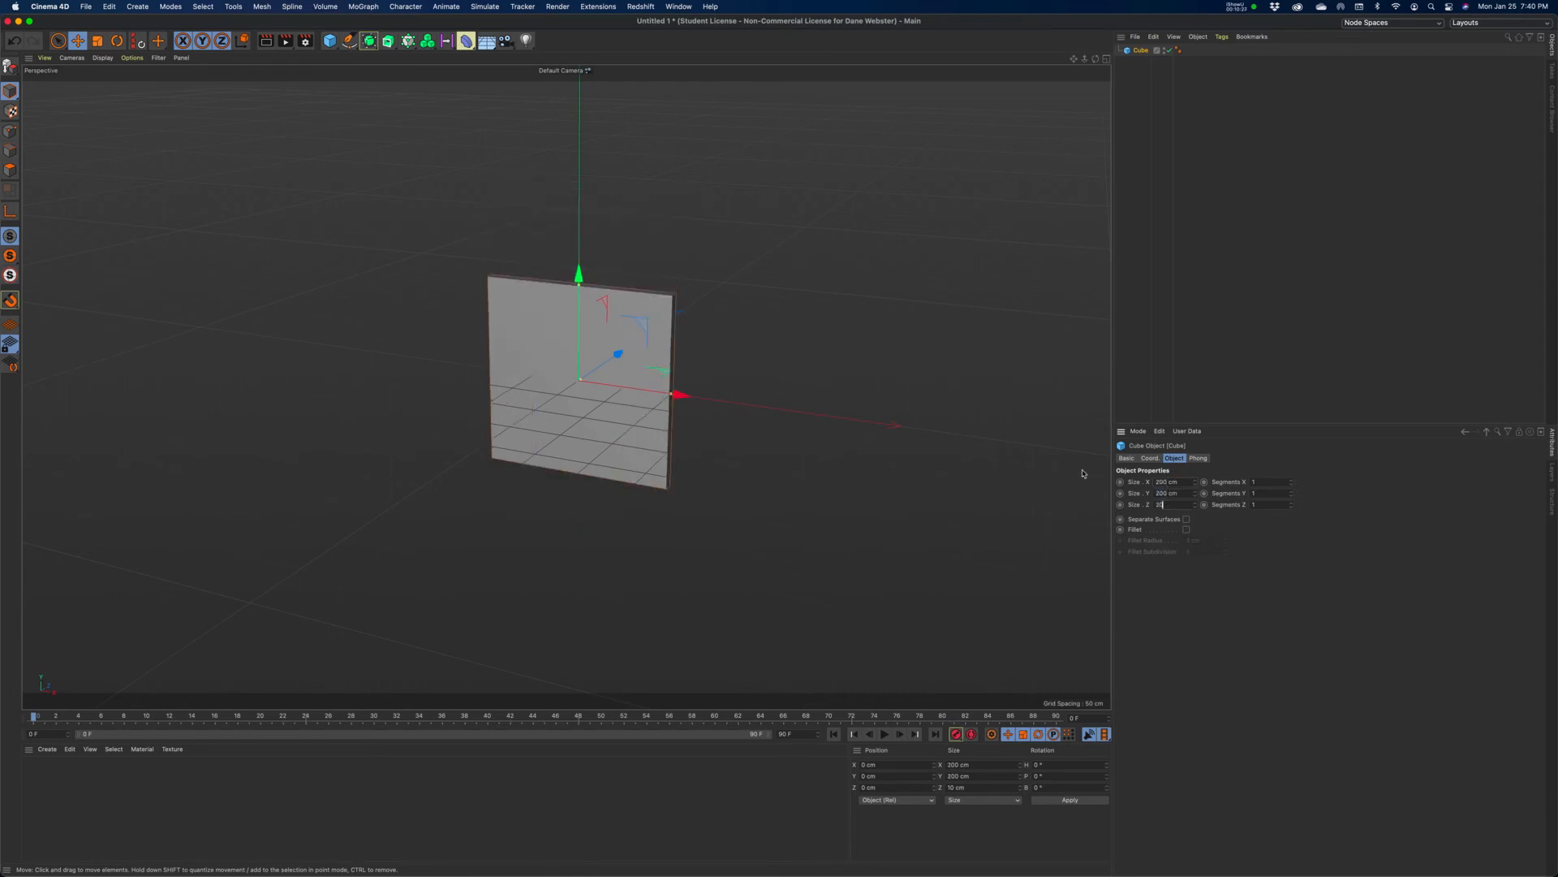
{"action": "type", "text": "0"}
{"action": "key", "text": "Tab"}
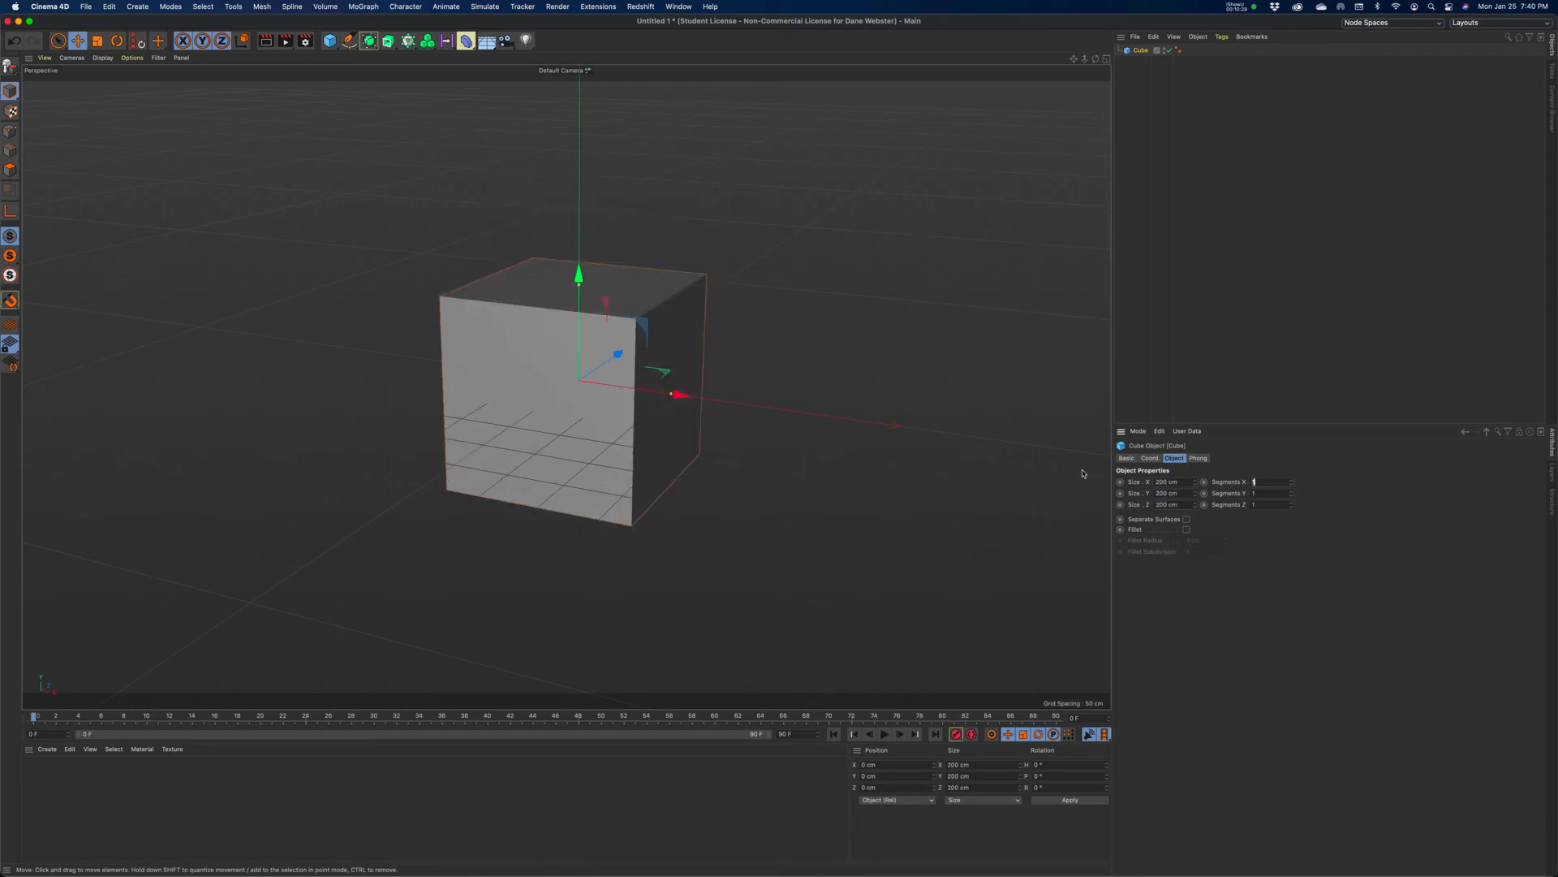
Step: Enable the cube's fillet and enlarge its radius to about 16.4 cm
{"action": "left_click", "coordinate": [1187, 530]}
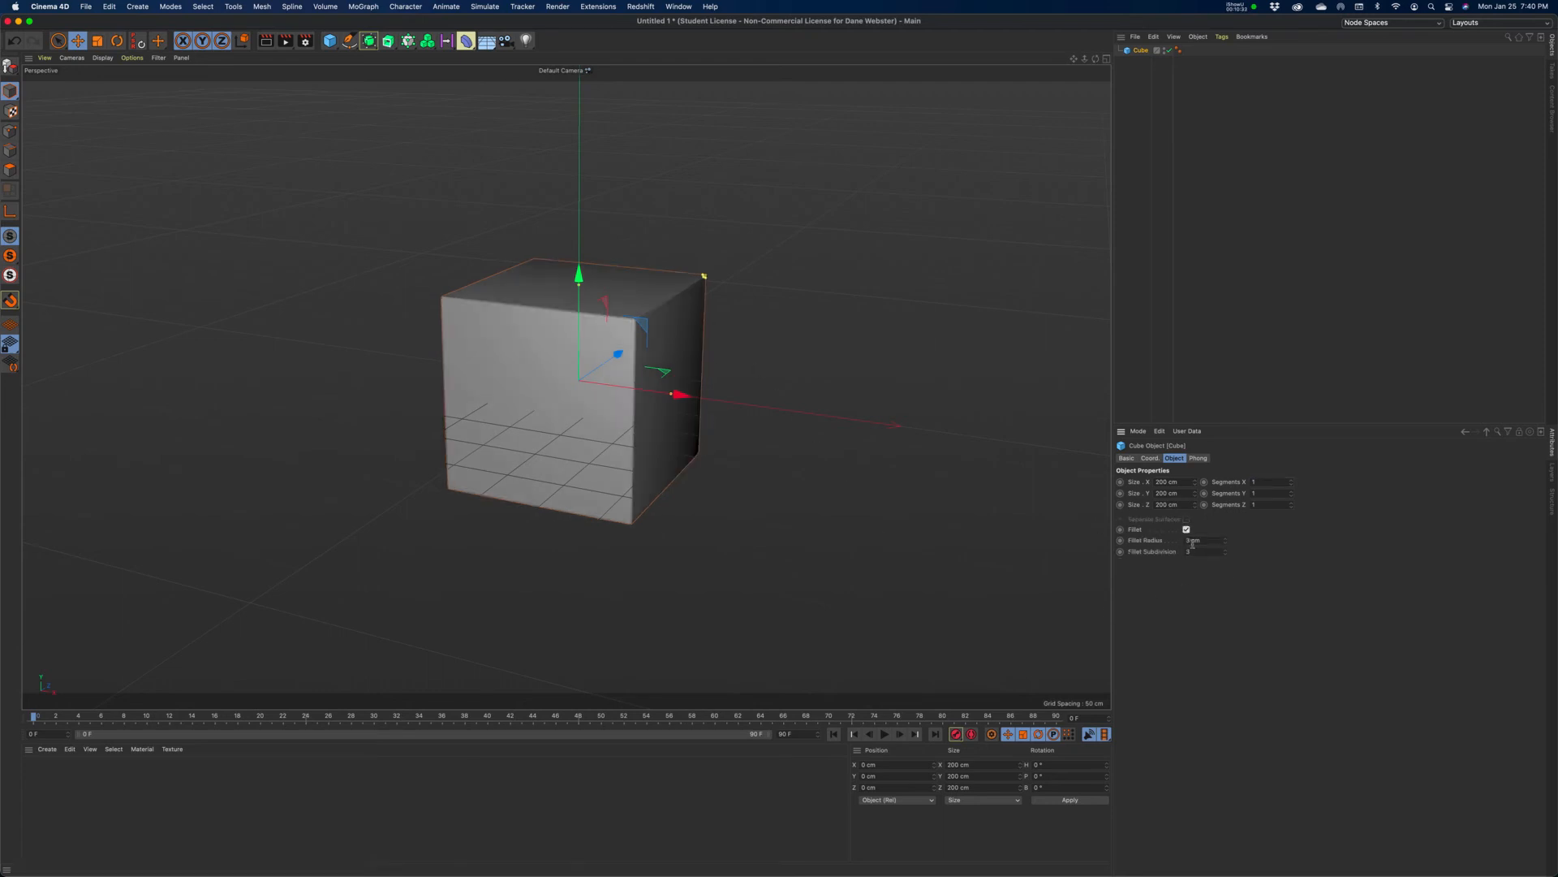
{"action": "left_click_drag", "start_coordinate": [1225, 542], "coordinate": [1228, 513]}
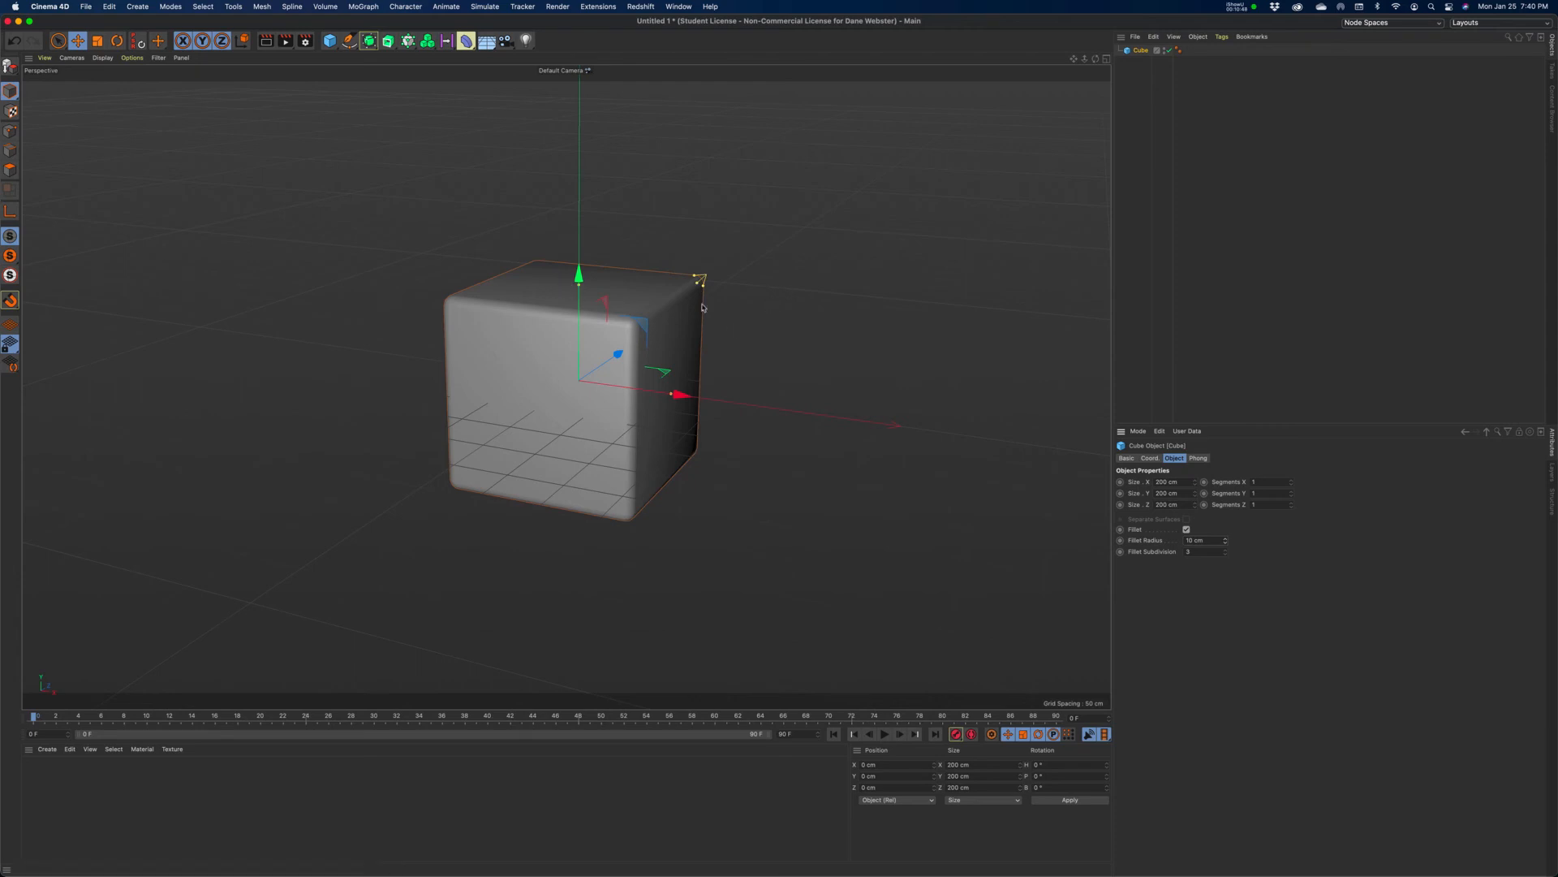
{"action": "mouse_move", "coordinate": [704, 290]}
{"action": "left_mouse_down"}
{"action": "mouse_move", "coordinate": [752, 324]}
{"action": "mouse_move", "coordinate": [715, 286]}
{"action": "mouse_move", "coordinate": [664, 279]}
{"action": "mouse_move", "coordinate": [692, 285]}
{"action": "left_mouse_up"}
Step: Resize the cube freely with its size handles in the viewport to about 150 cm in X and 166 cm in Y
{"action": "mouse_move", "coordinate": [581, 288]}
{"action": "left_mouse_down"}
{"action": "mouse_move", "coordinate": [580, 331]}
{"action": "mouse_move", "coordinate": [580, 314]}
{"action": "left_mouse_up"}
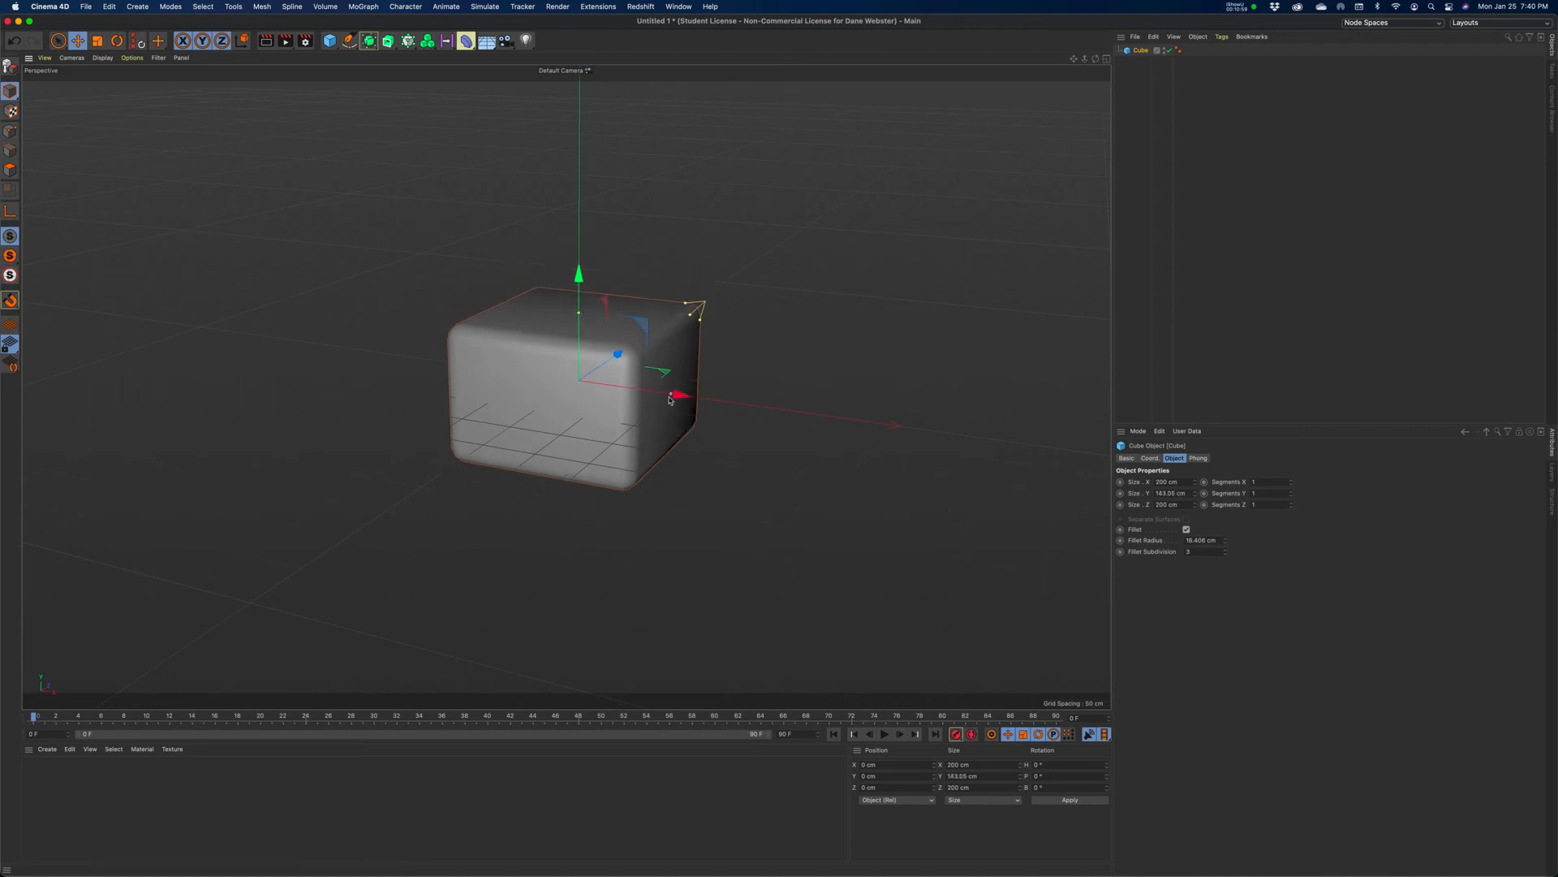
{"action": "left_click_drag", "start_coordinate": [669, 399], "coordinate": [611, 391]}
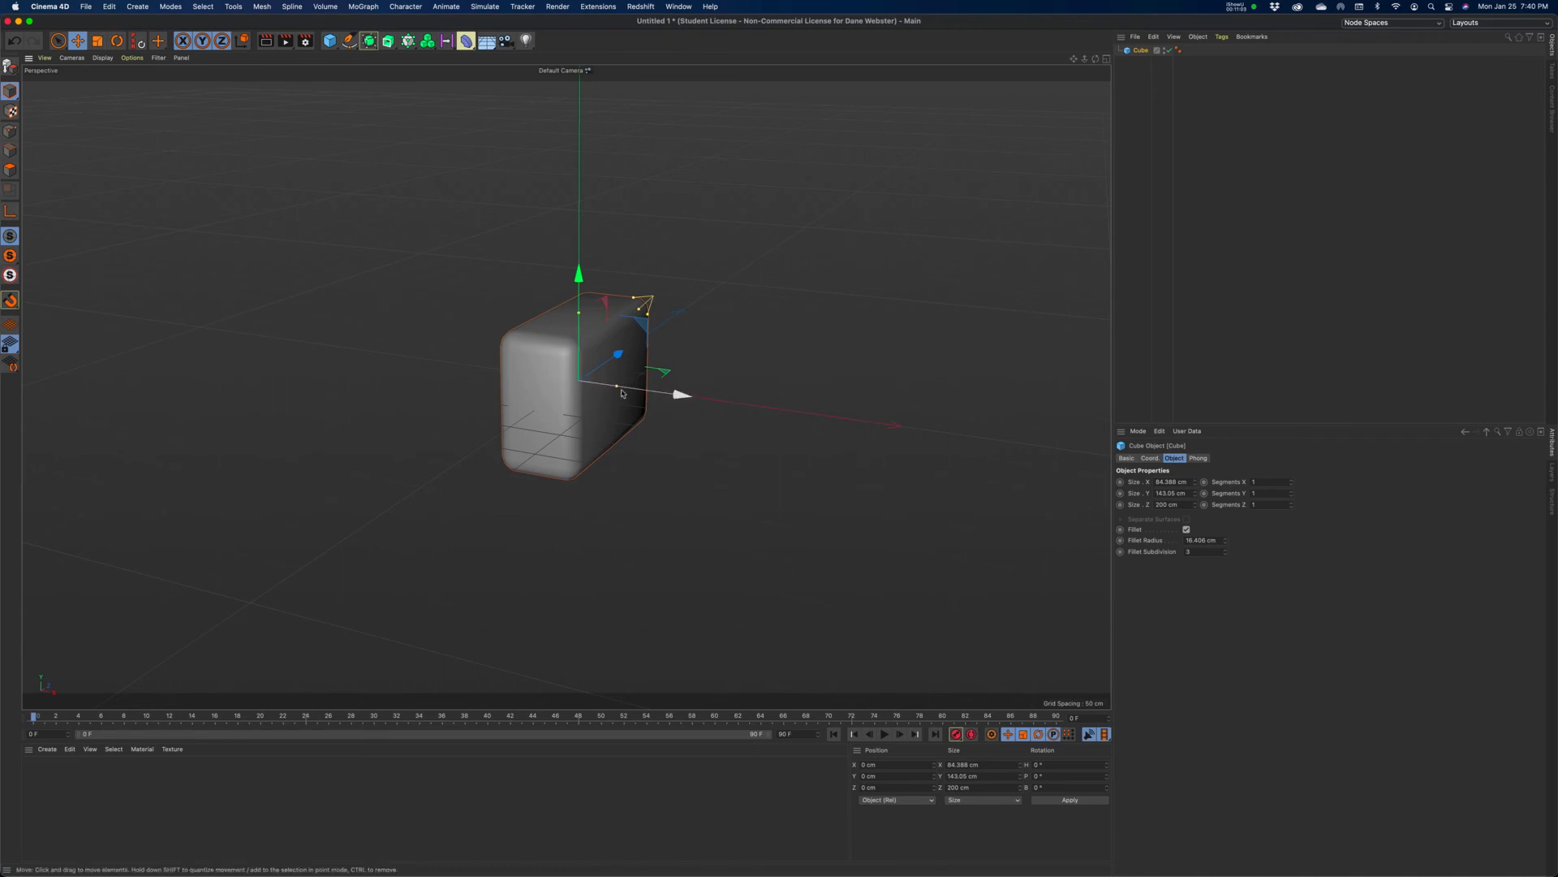
{"action": "left_click_drag", "start_coordinate": [580, 316], "coordinate": [579, 302]}
{"action": "left_click_drag", "start_coordinate": [618, 390], "coordinate": [648, 393]}
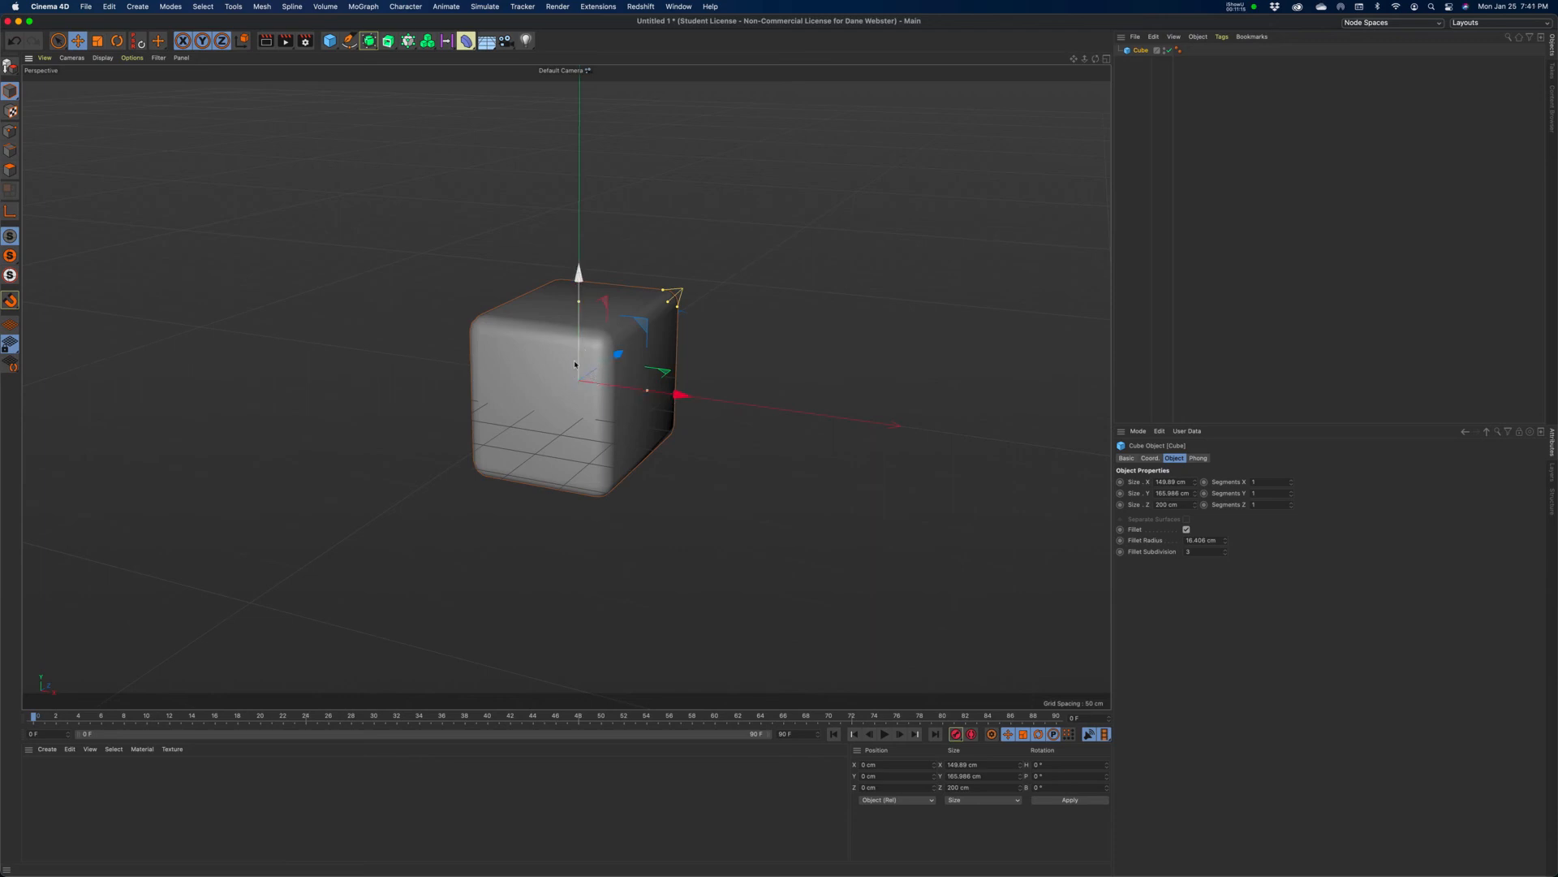
Step: Move the cube freely in the perspective view to about X 100 cm, Y 130 cm and Z -240 cm
{"action": "left_click_drag", "start_coordinate": [576, 262], "coordinate": [574, 164]}
{"action": "left_click_drag", "start_coordinate": [679, 271], "coordinate": [841, 319]}
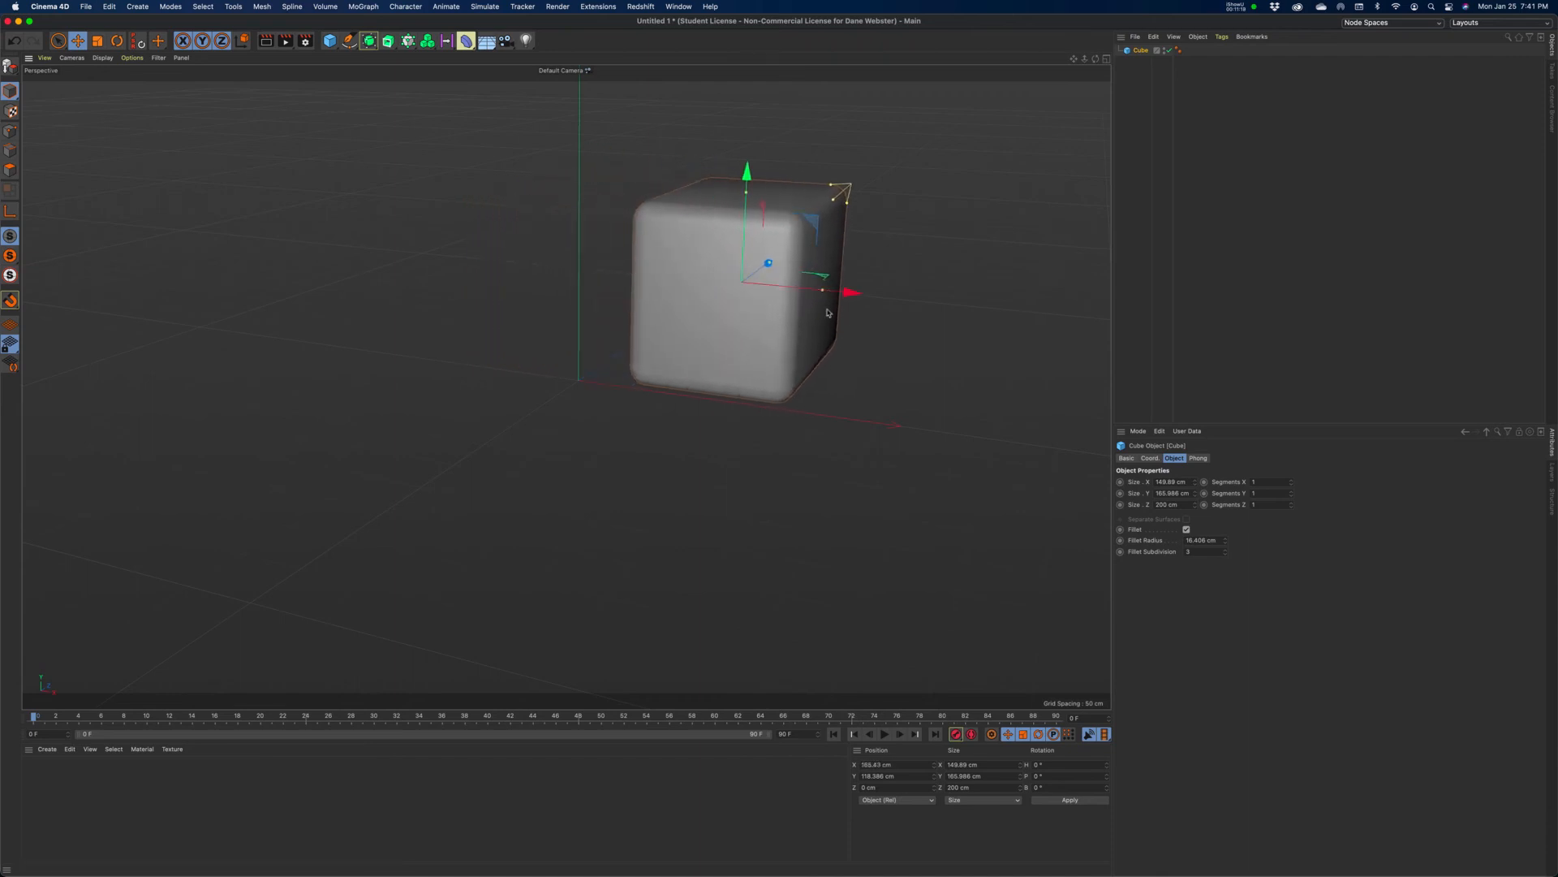
{"action": "left_click_drag", "start_coordinate": [770, 263], "coordinate": [728, 275]}
{"action": "left_click_drag", "start_coordinate": [831, 315], "coordinate": [897, 324], "text": "alt"}
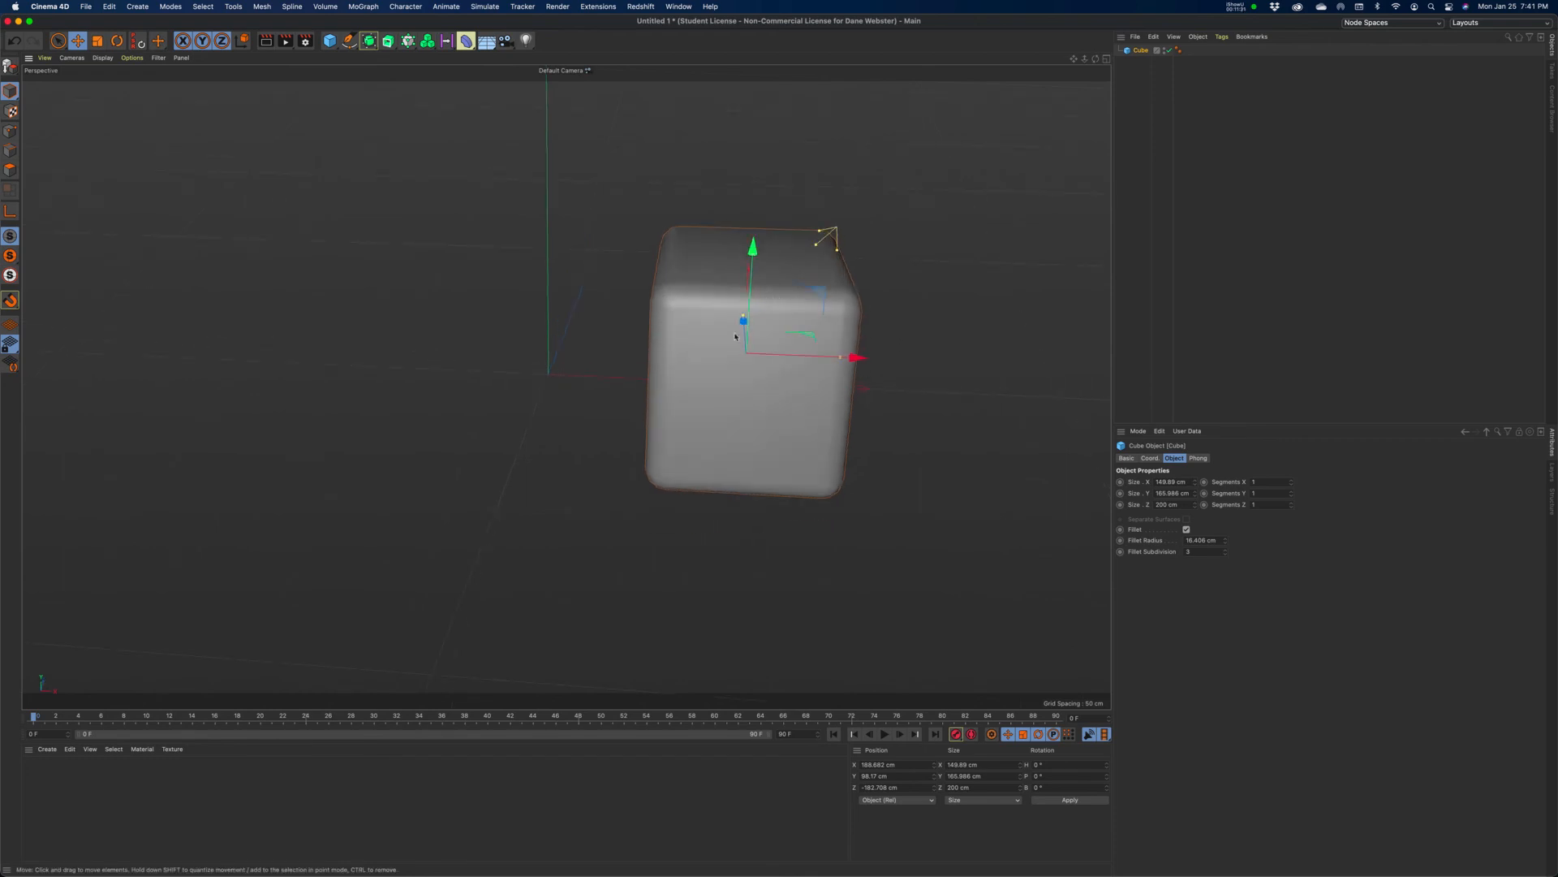
{"action": "left_click_drag", "start_coordinate": [800, 319], "coordinate": [747, 238], "text": "alt"}
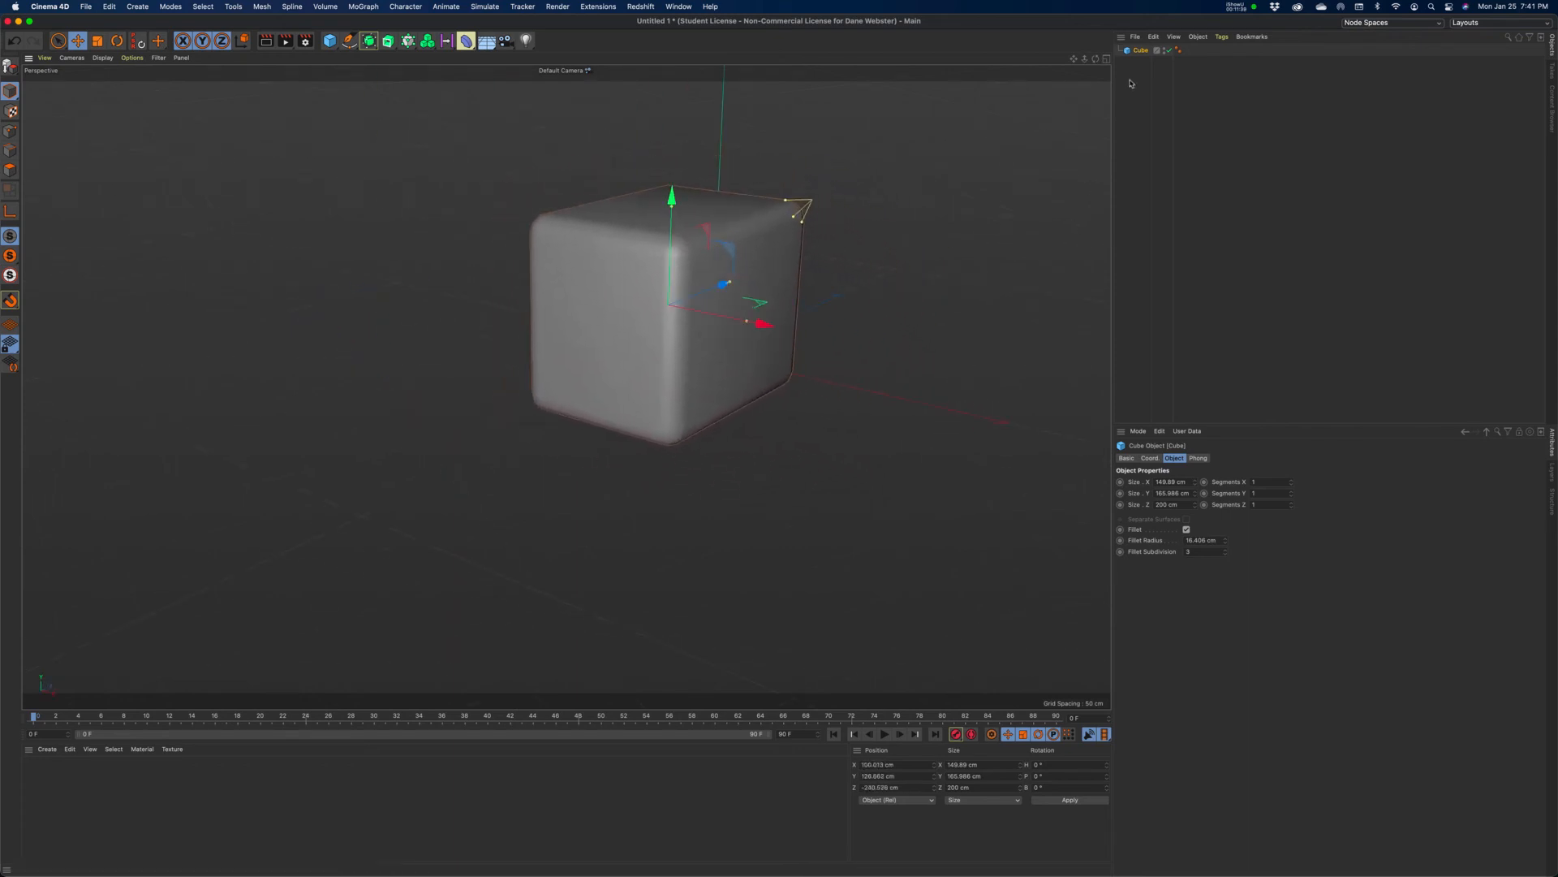
{"action": "left_click_drag", "start_coordinate": [934, 167], "coordinate": [907, 236], "text": "alt"}
{"action": "right_click_drag", "start_coordinate": [897, 231], "coordinate": [700, 198], "text": "alt"}
{"action": "middle_click_drag", "start_coordinate": [793, 274], "coordinate": [479, 470], "text": "alt"}
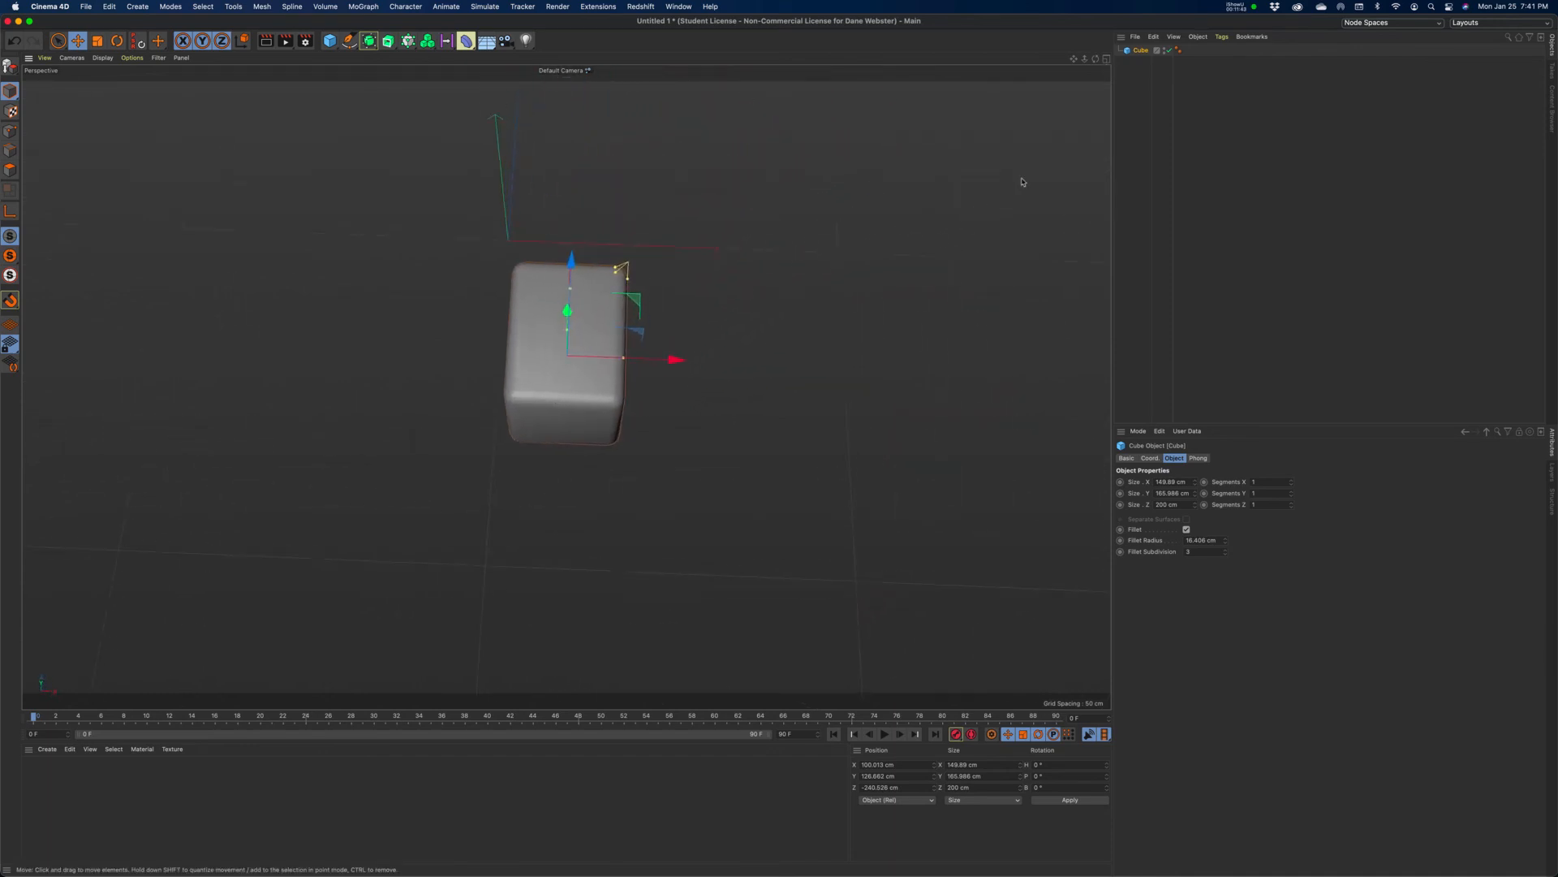
Step: Switch to the four-view layout and move the cube to about X -136 cm, Y -15 cm and Z -261 cm
{"action": "left_click", "coordinate": [1106, 59]}
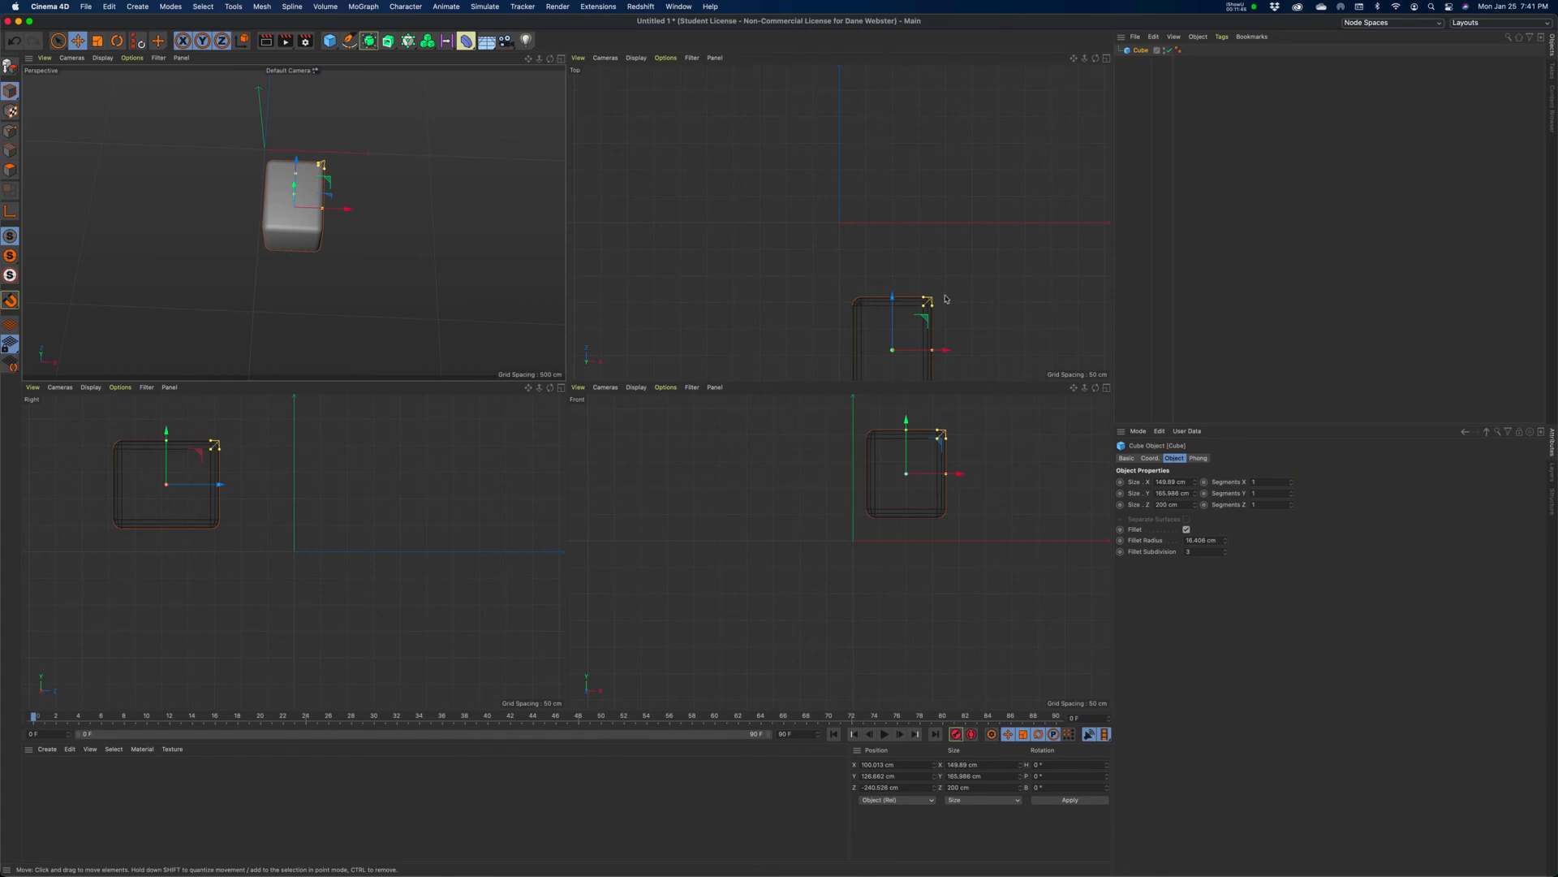
{"action": "left_click_drag", "start_coordinate": [321, 195], "coordinate": [315, 228]}
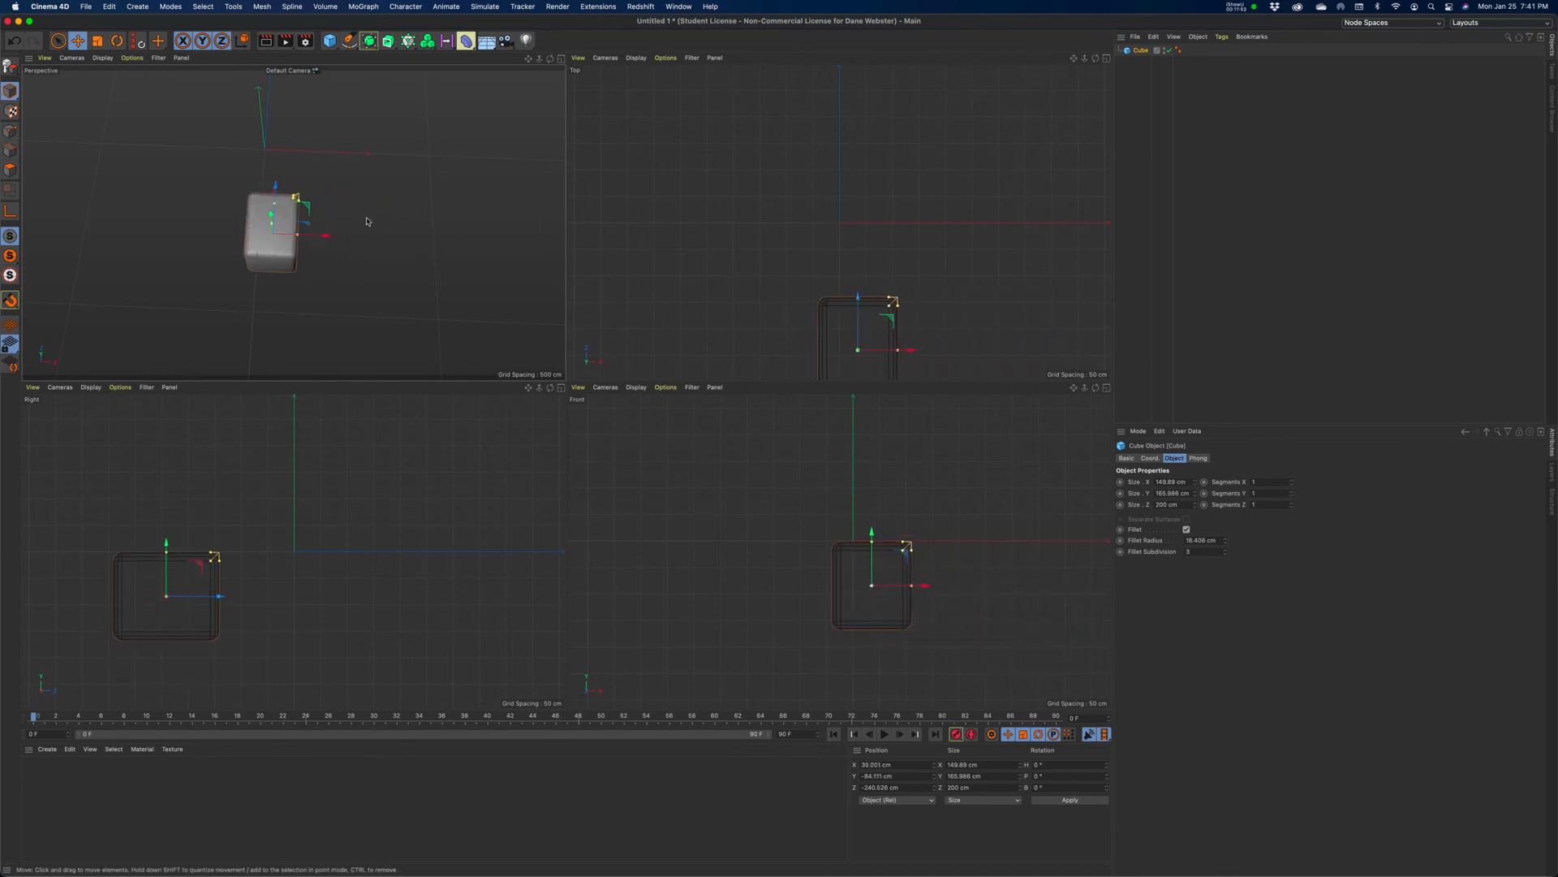
{"action": "left_click_drag", "start_coordinate": [311, 228], "coordinate": [215, 185]}
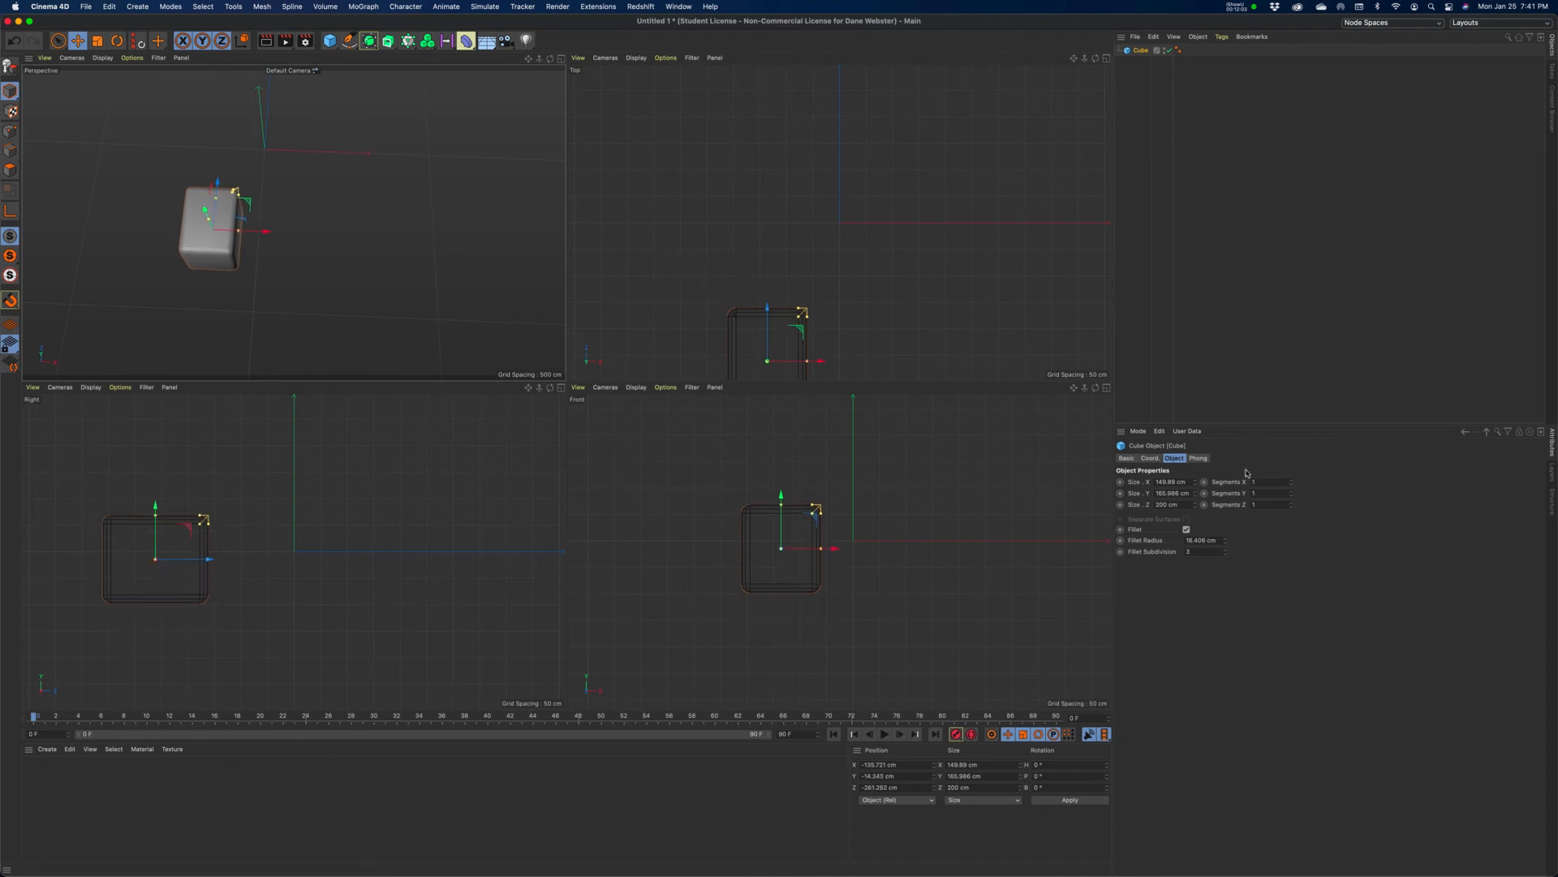
Step: Set the cube's X, Y and Z sizes to 0 cm
{"action": "left_click", "coordinate": [1166, 481]}
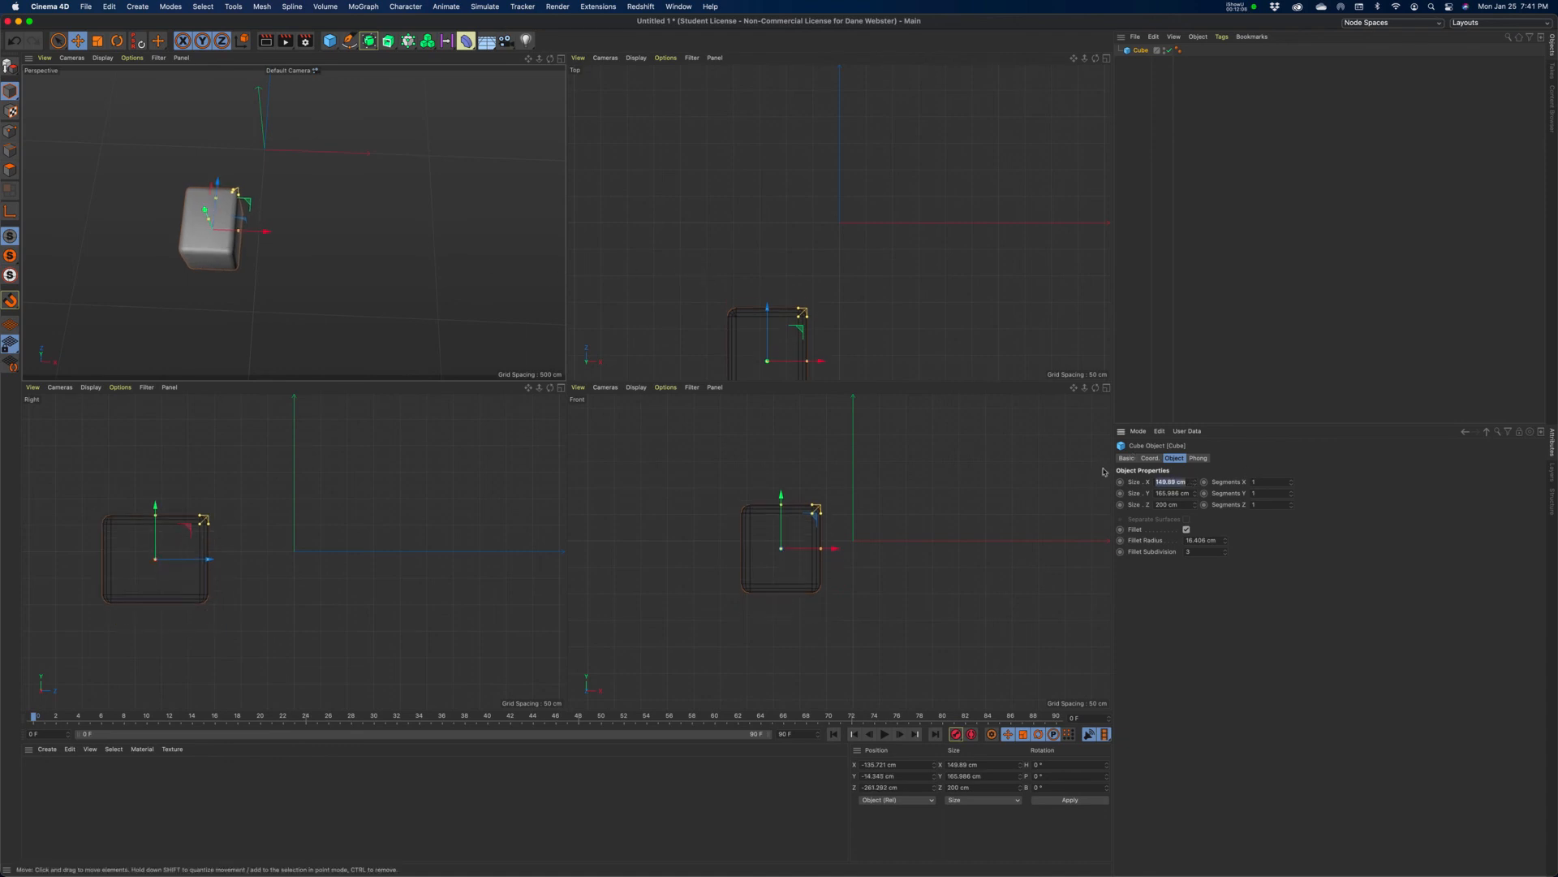
{"action": "type", "text": "0"}
{"action": "key", "text": "Tab"}
{"action": "type", "text": "0"}
{"action": "key", "text": "Tab"}
{"action": "type", "text": "0"}
{"action": "key", "text": "Tab"}
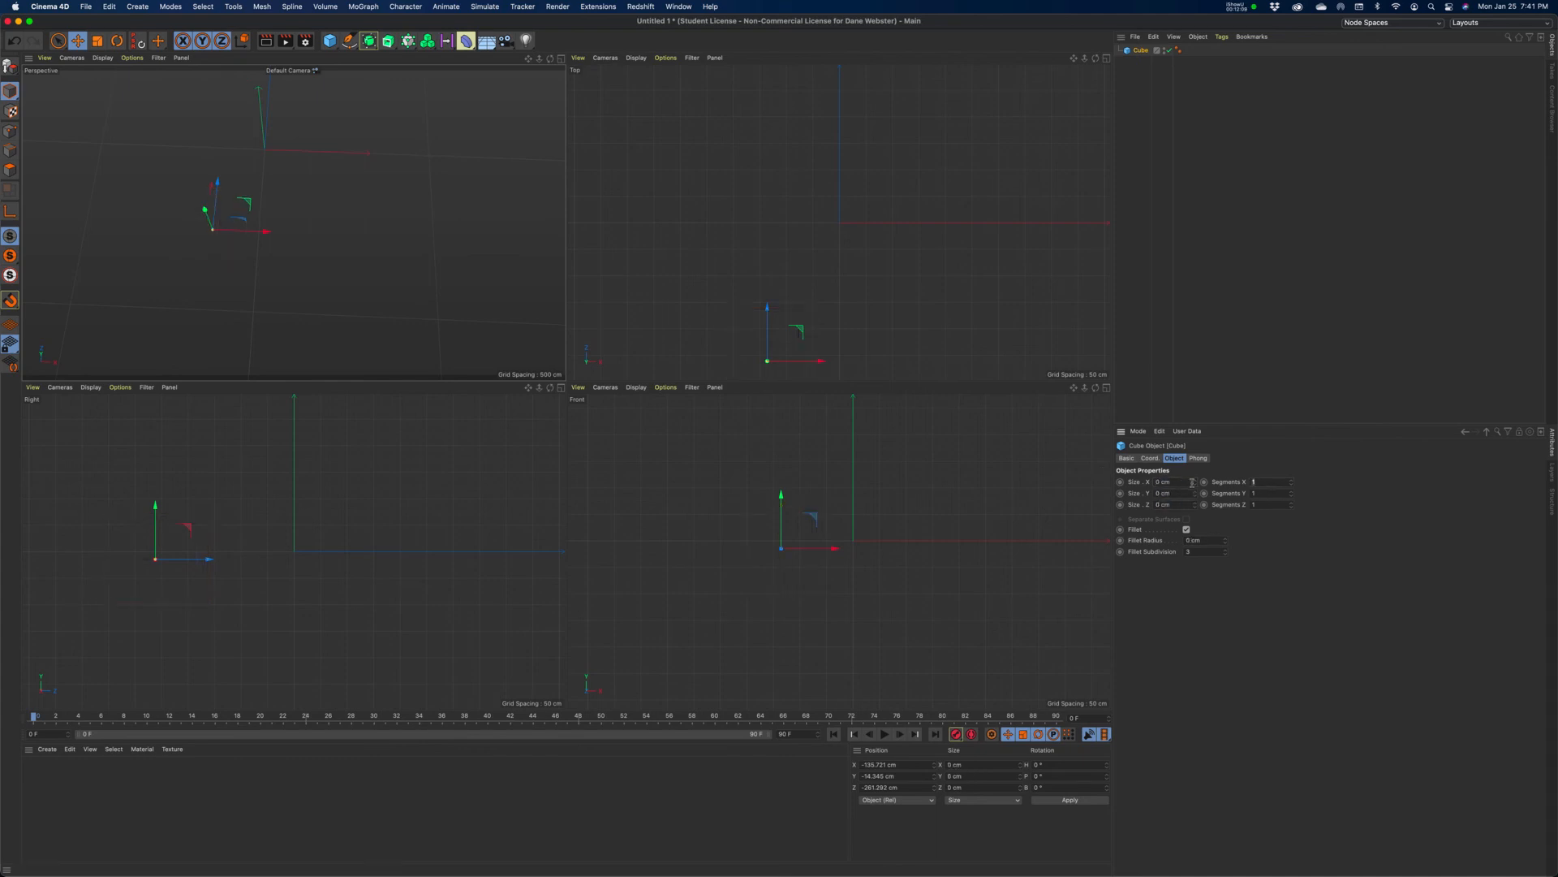
Step: Set the cube's size to 200 cm in X, Y and Z
{"action": "left_click", "coordinate": [1163, 481]}
{"action": "type", "text": "200"}
{"action": "key", "text": "Tab"}
{"action": "type", "text": "200"}
{"action": "key", "text": "Tab"}
{"action": "type", "text": "200"}
{"action": "key", "text": "Tab"}
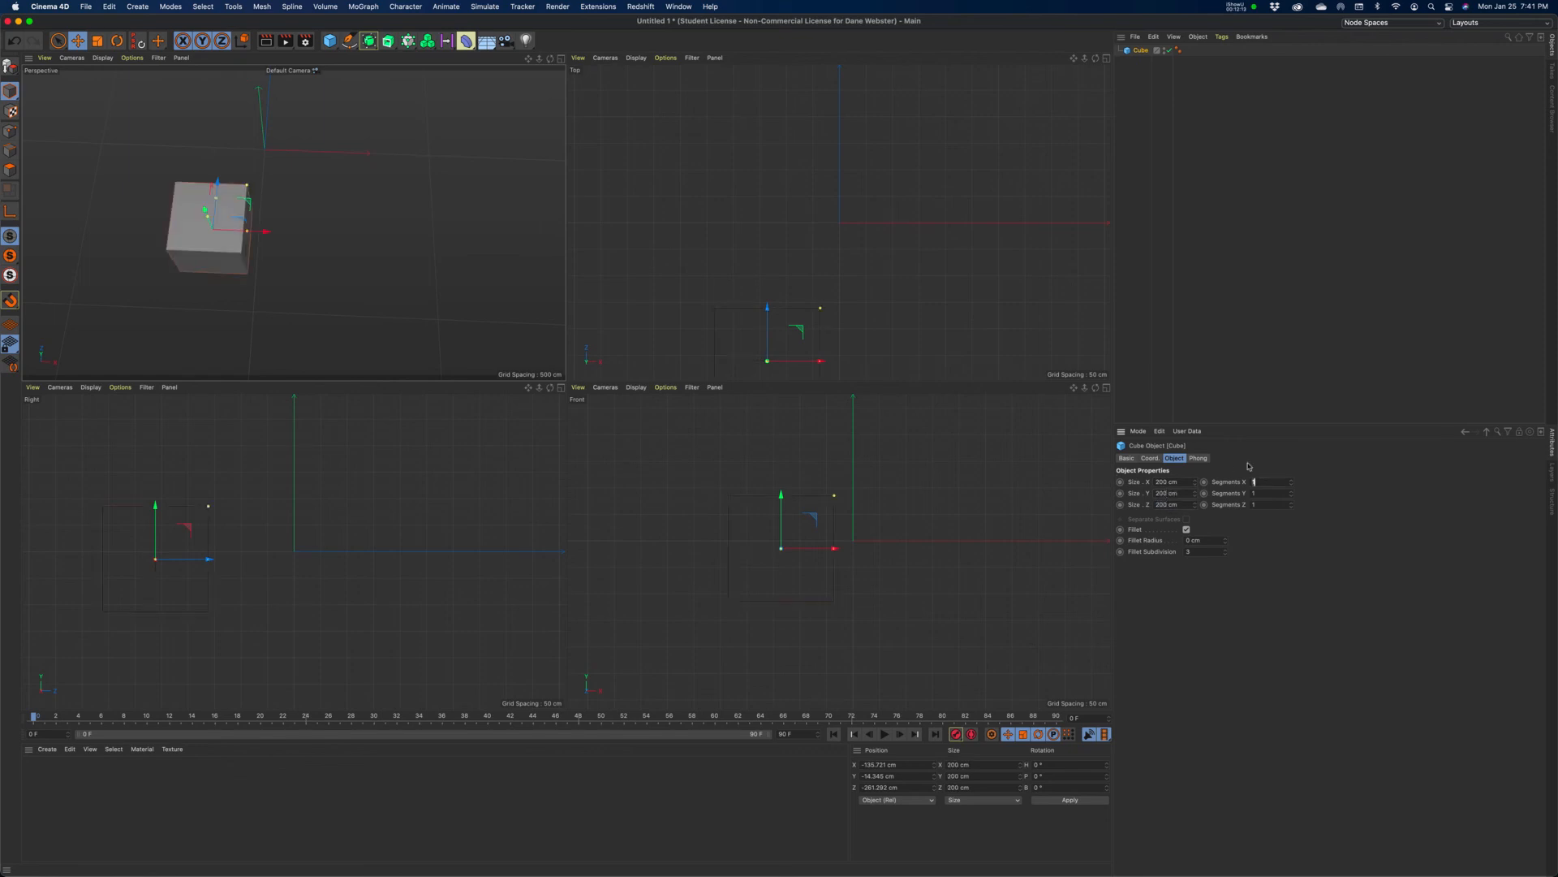
Step: Return the cube to the world origin by setting its X, Y and Z positions to 0 cm
{"action": "left_click", "coordinate": [1150, 457]}
{"action": "left_click", "coordinate": [1169, 482]}
{"action": "type", "text": "0"}
{"action": "key", "text": "Tab"}
{"action": "type", "text": "0"}
{"action": "key", "text": "Tab"}
{"action": "type", "text": "0"}
{"action": "key", "text": "Tab"}
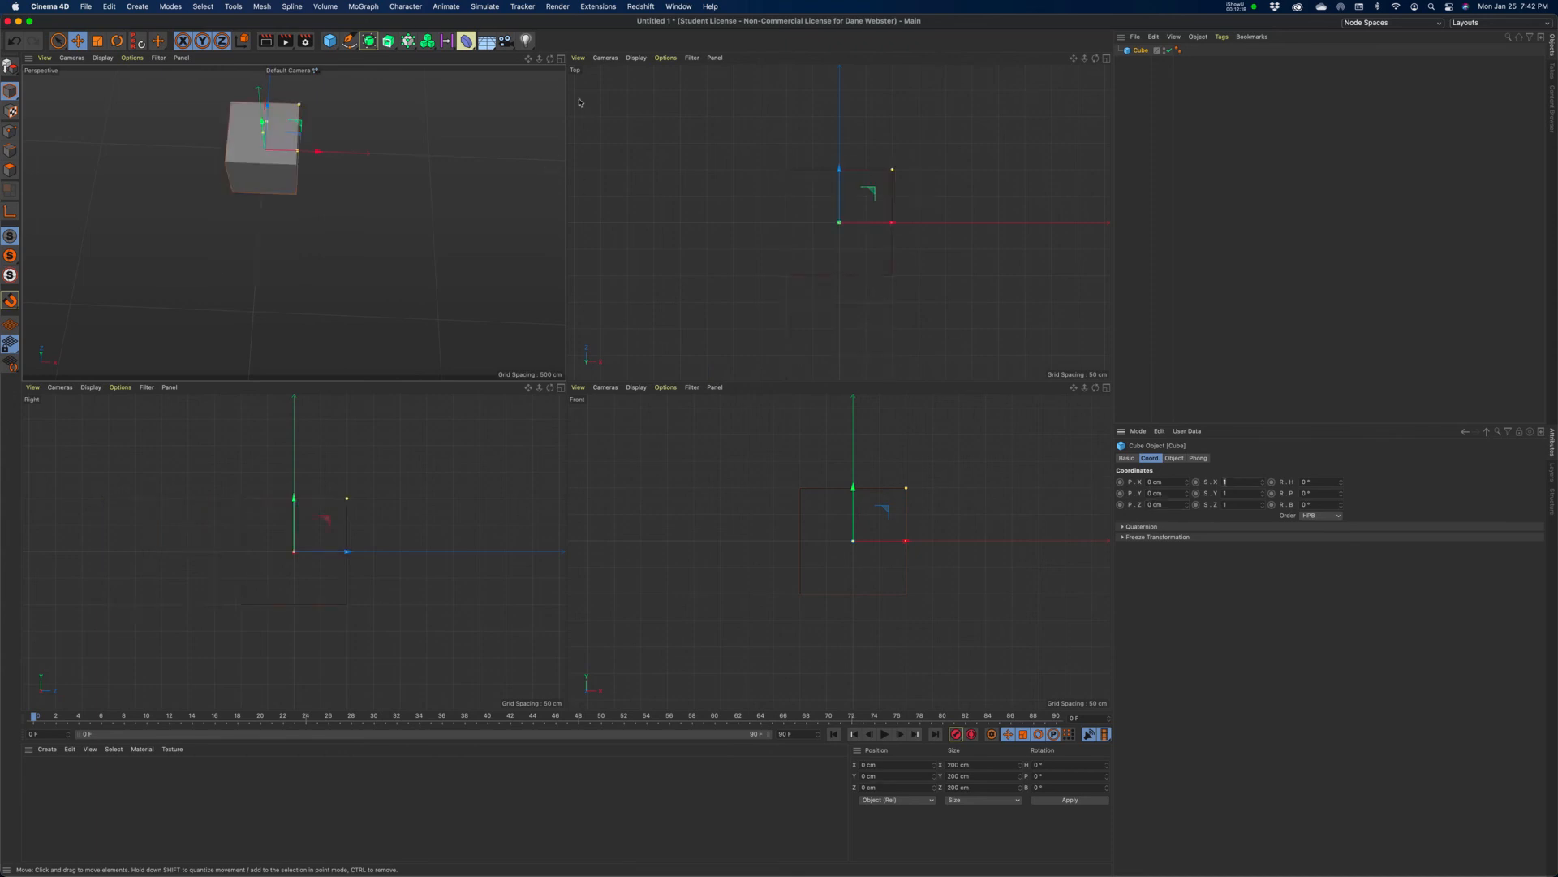
Step: Return to the full perspective view and orbit and pan around the cube to frame it from a slightly raised angle
{"action": "left_click", "coordinate": [561, 59]}
{"action": "left_click_drag", "start_coordinate": [799, 334], "coordinate": [996, 123], "text": "alt"}
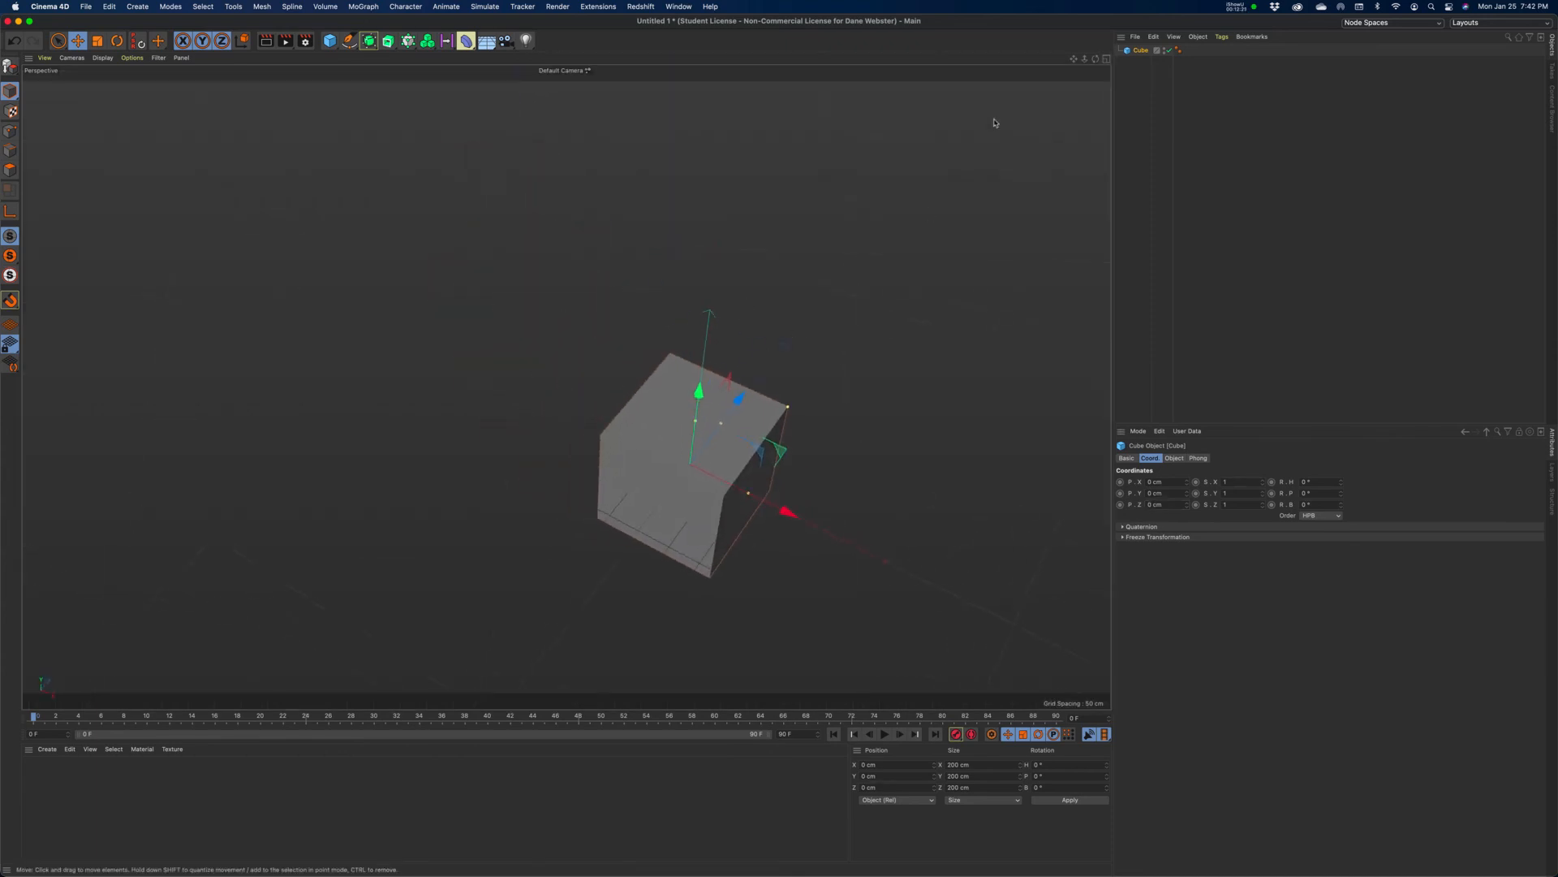
{"action": "left_click_drag", "start_coordinate": [1073, 60], "coordinate": [941, 4]}
{"action": "left_click_drag", "start_coordinate": [958, 430], "coordinate": [828, 170], "text": "alt"}
{"action": "left_click_drag", "start_coordinate": [605, 347], "coordinate": [666, 337], "text": "alt"}
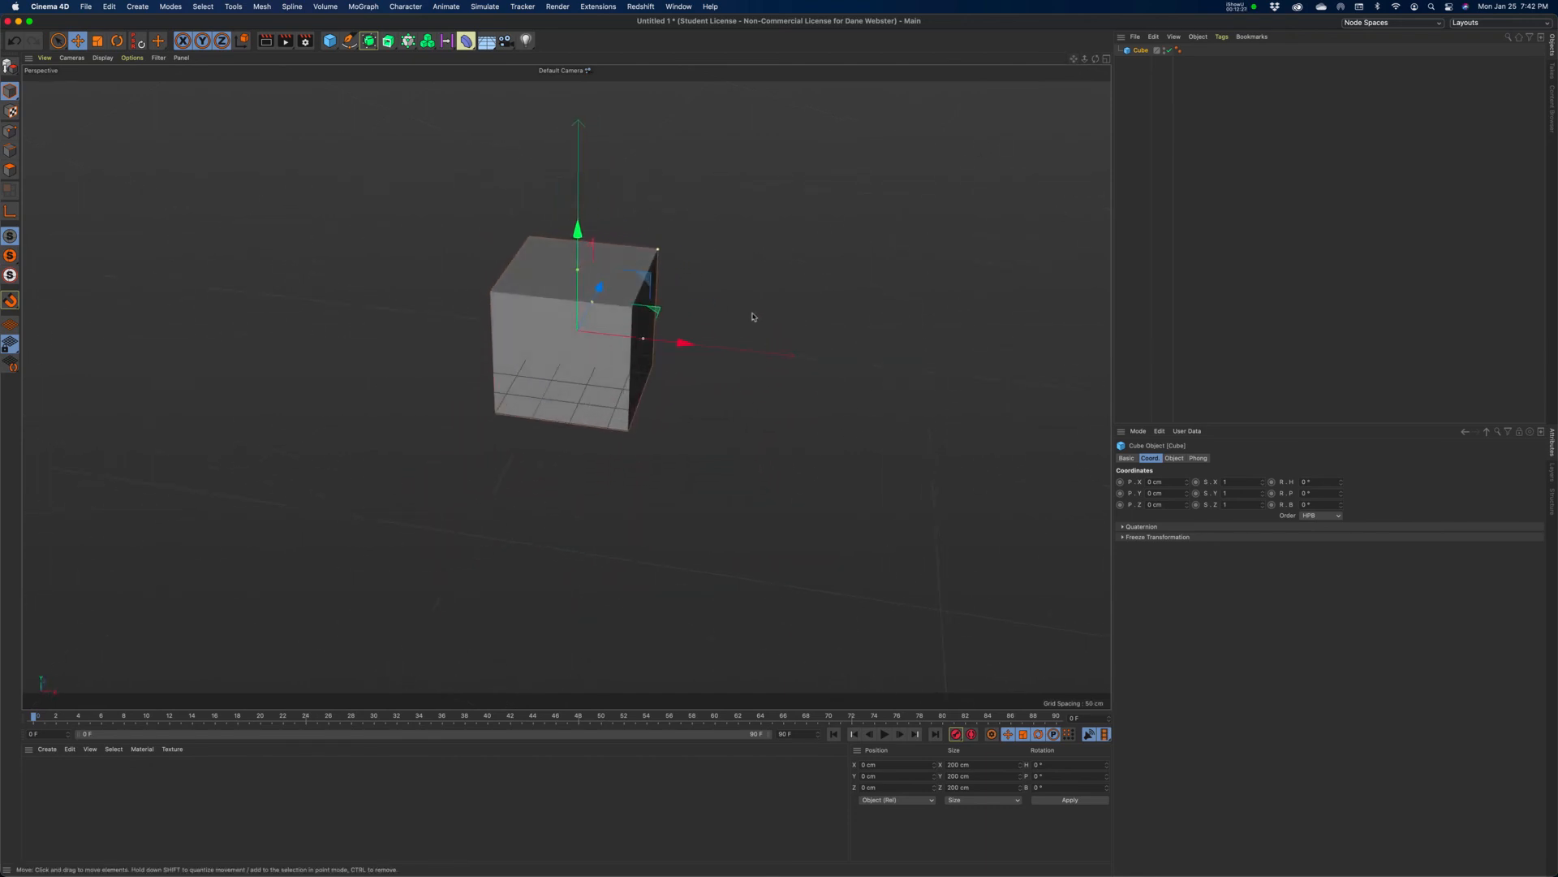
{"action": "middle_click_drag", "start_coordinate": [755, 319], "coordinate": [783, 393], "text": "alt"}
{"action": "left_click_drag", "start_coordinate": [782, 393], "coordinate": [746, 390], "text": "alt"}
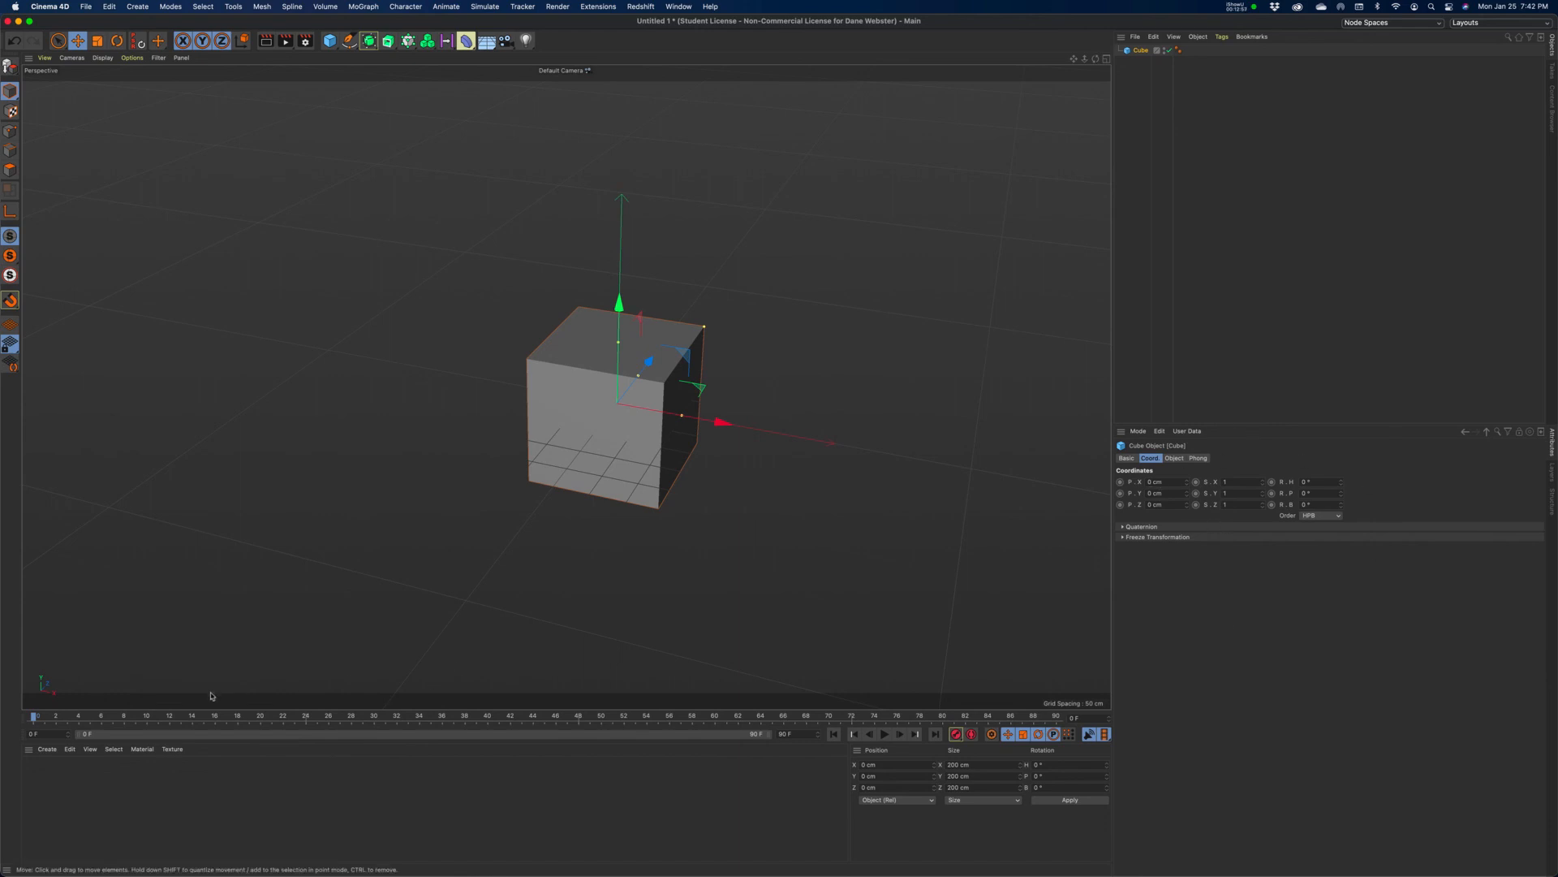
Step: Create a new PBR material and apply it to the cube
{"action": "left_click", "coordinate": [51, 750]}
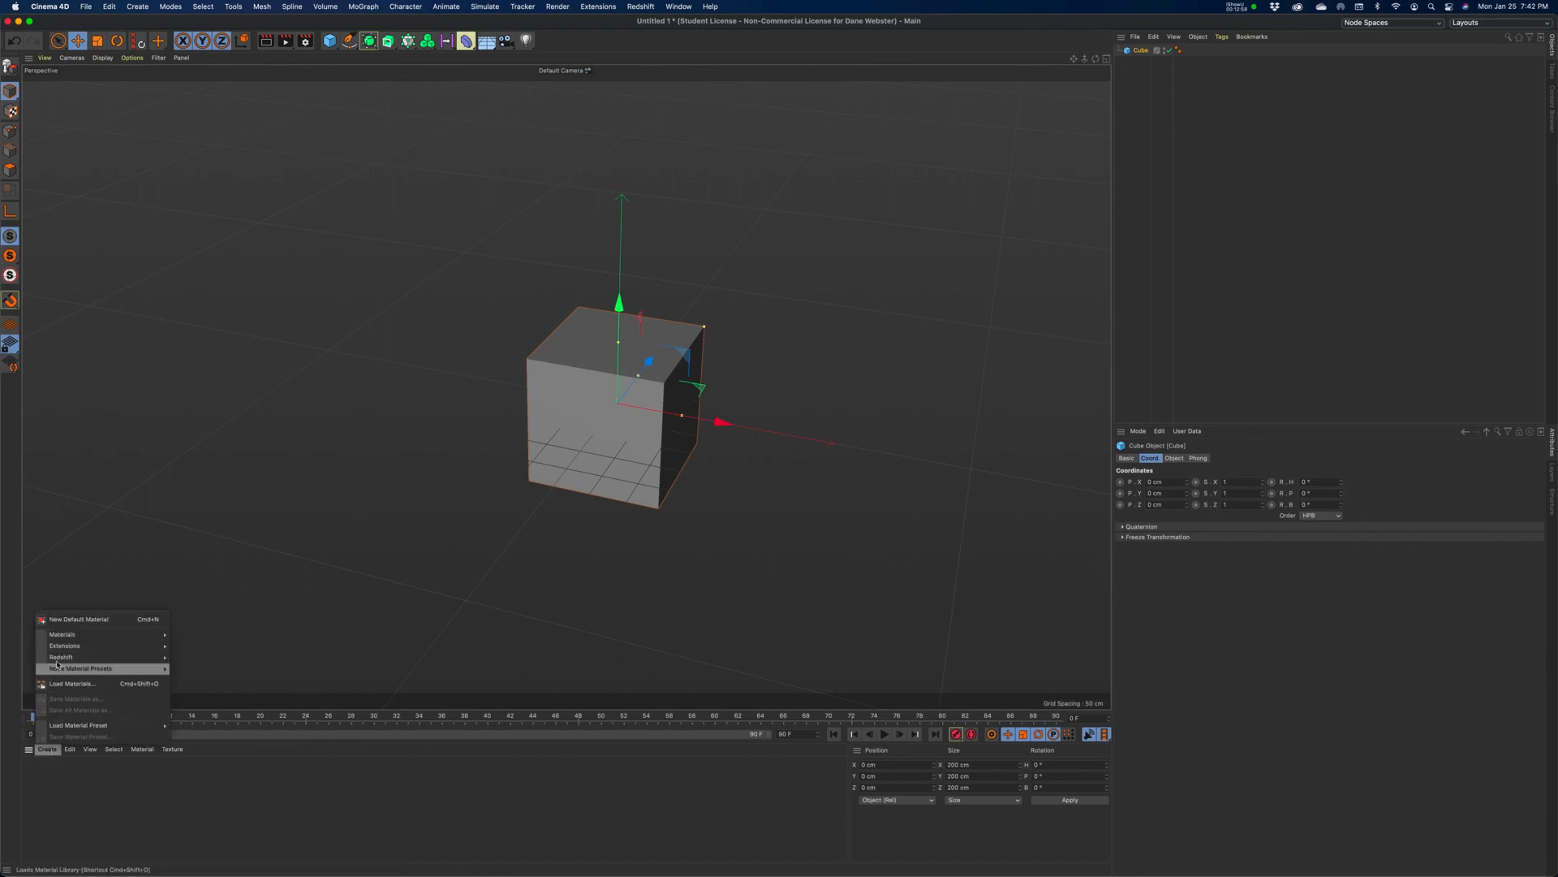
{"action": "mouse_move", "coordinate": [59, 638]}
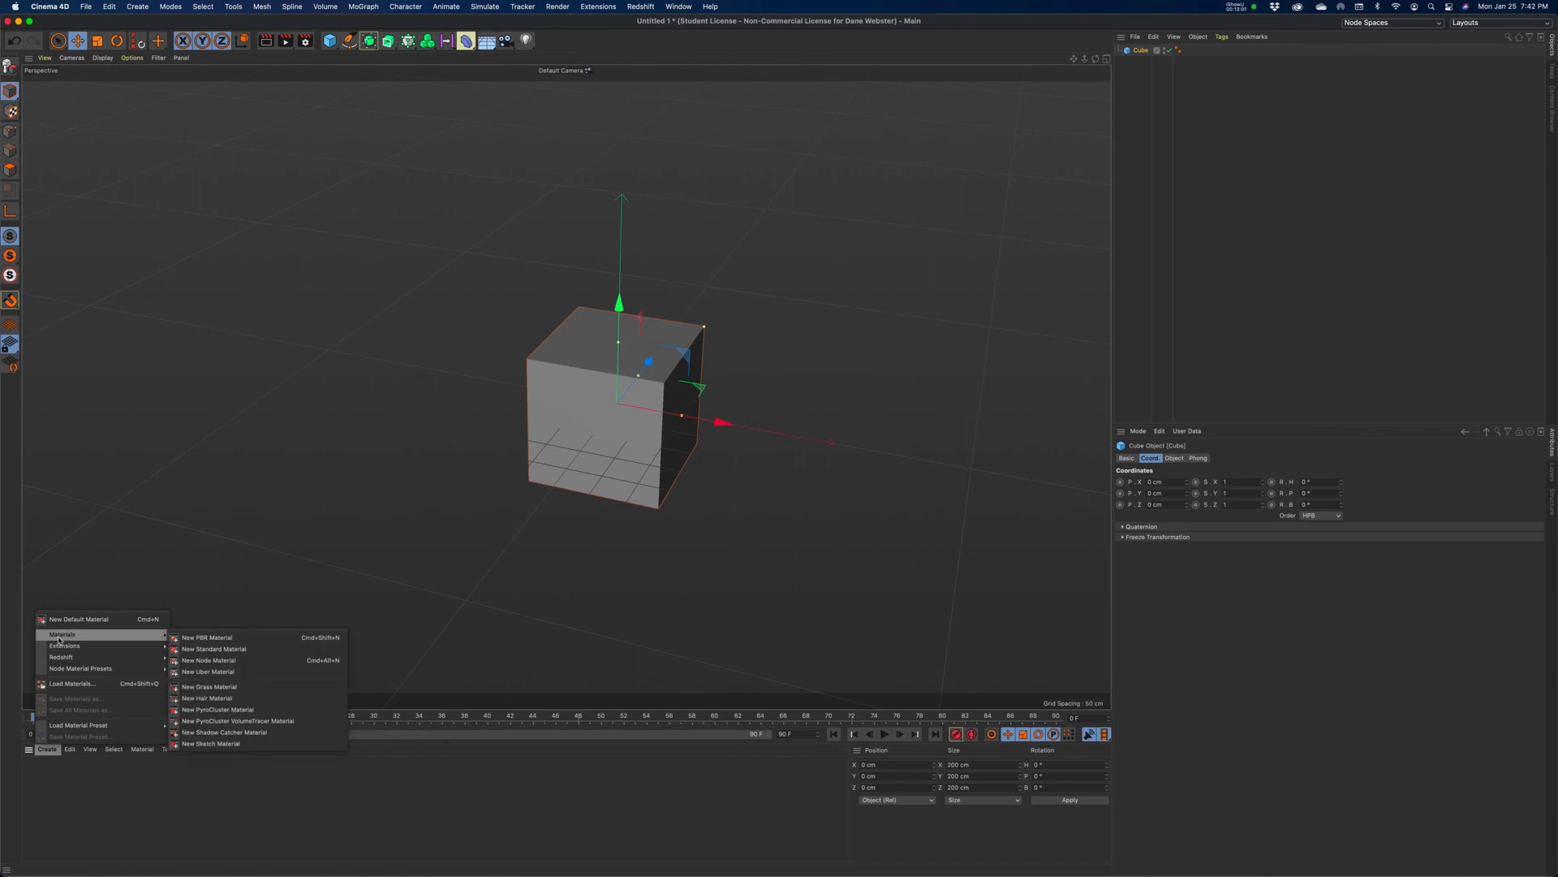
{"action": "left_click", "coordinate": [195, 638]}
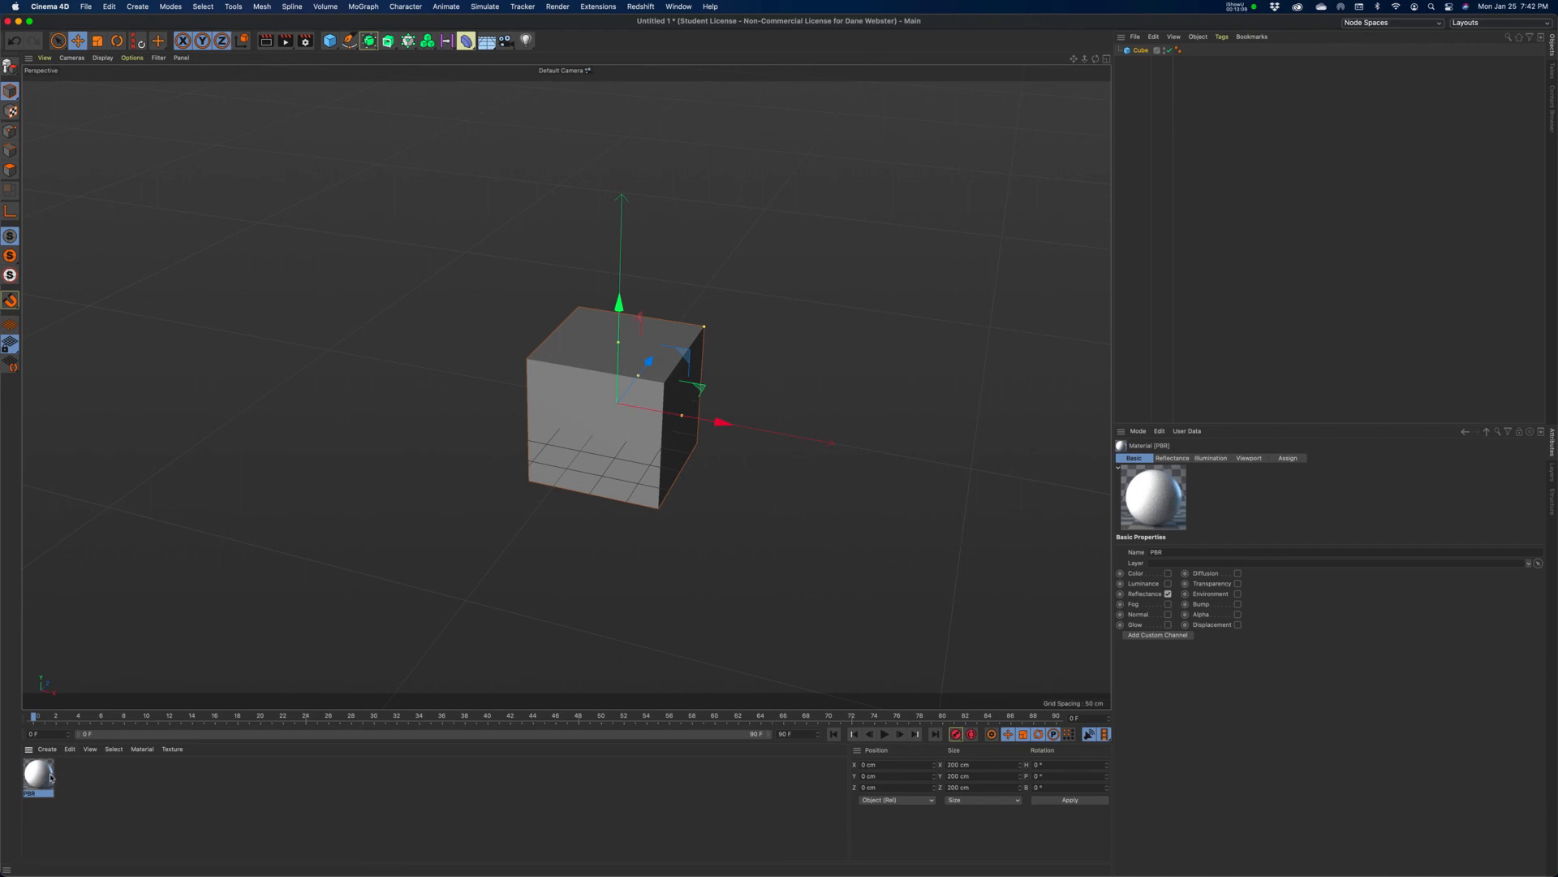
{"action": "left_click_drag", "start_coordinate": [35, 776], "coordinate": [594, 375]}
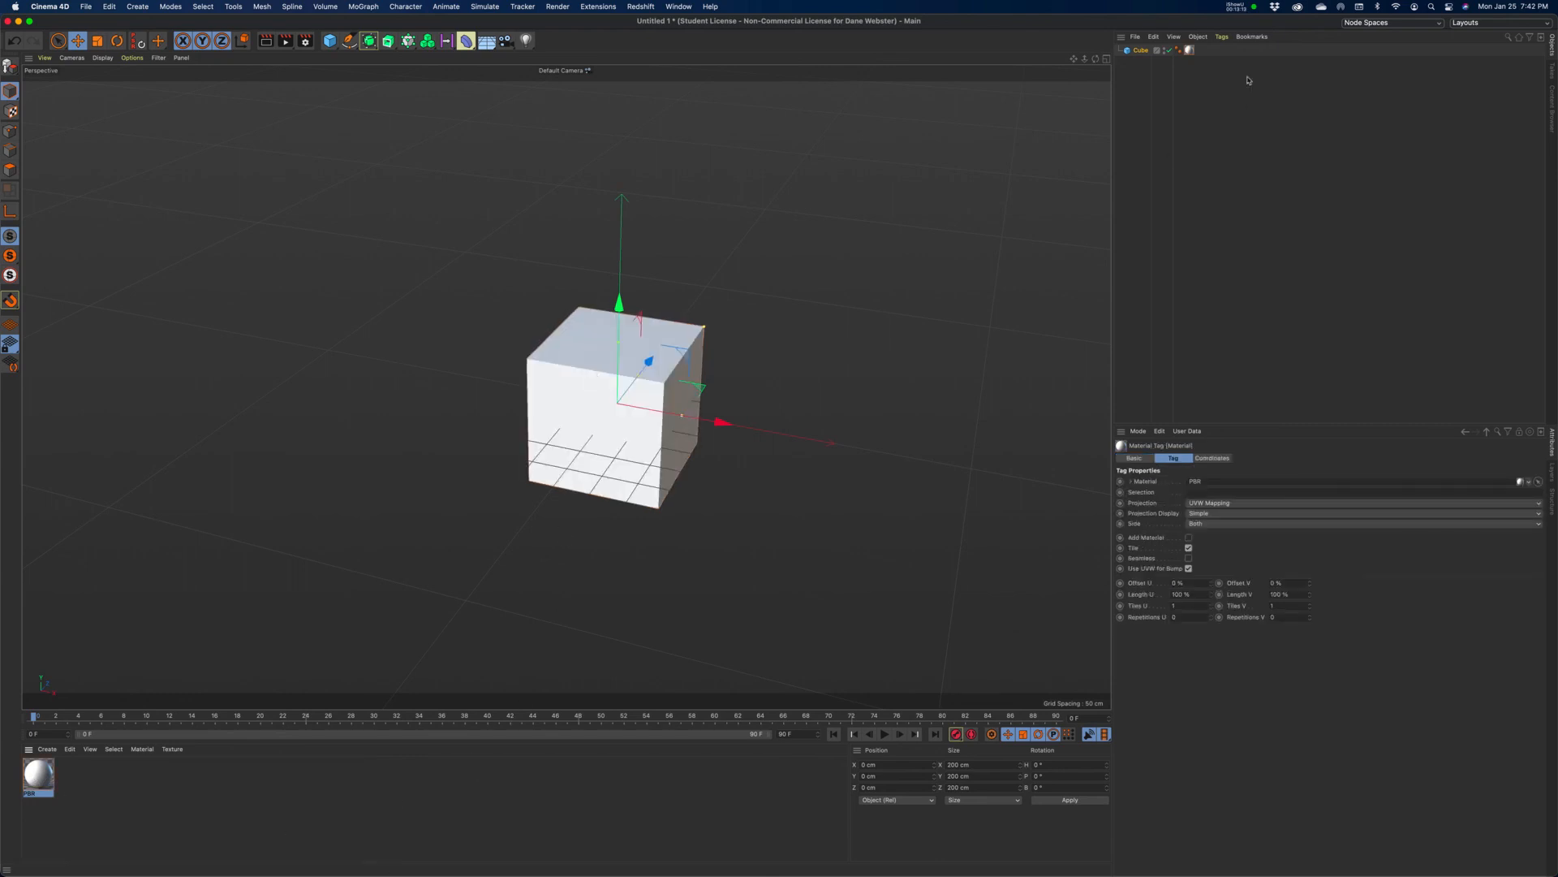
Step: Change the PBR material's Default Diffuse layer color to a saturated red in its Reflectance channel, and close the Material Editor
{"action": "double_click", "coordinate": [46, 778]}
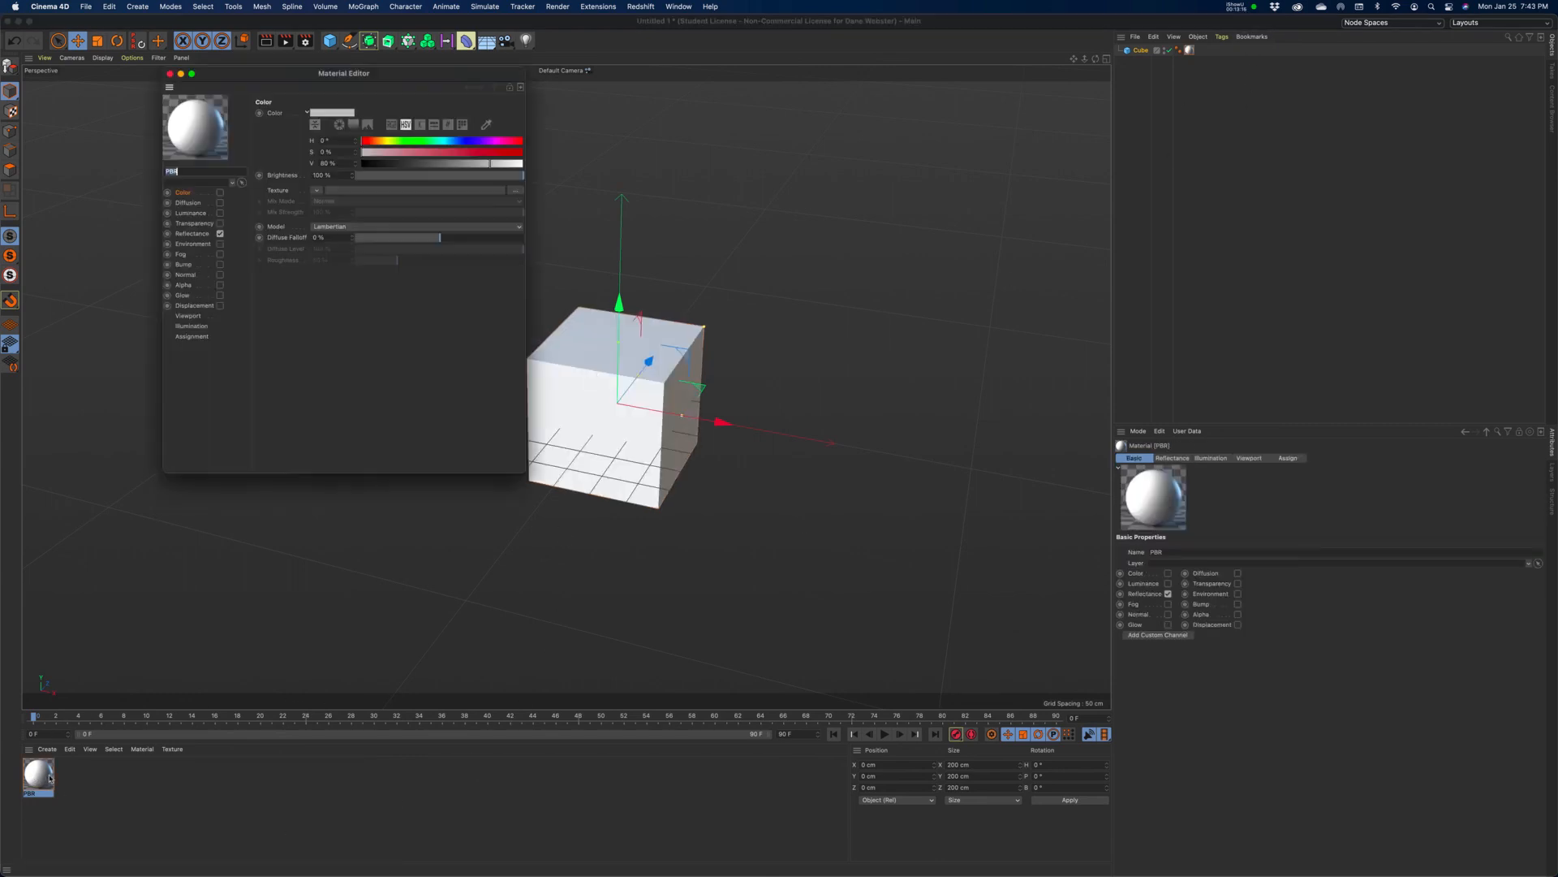
{"action": "left_click_drag", "start_coordinate": [290, 73], "coordinate": [216, 137]}
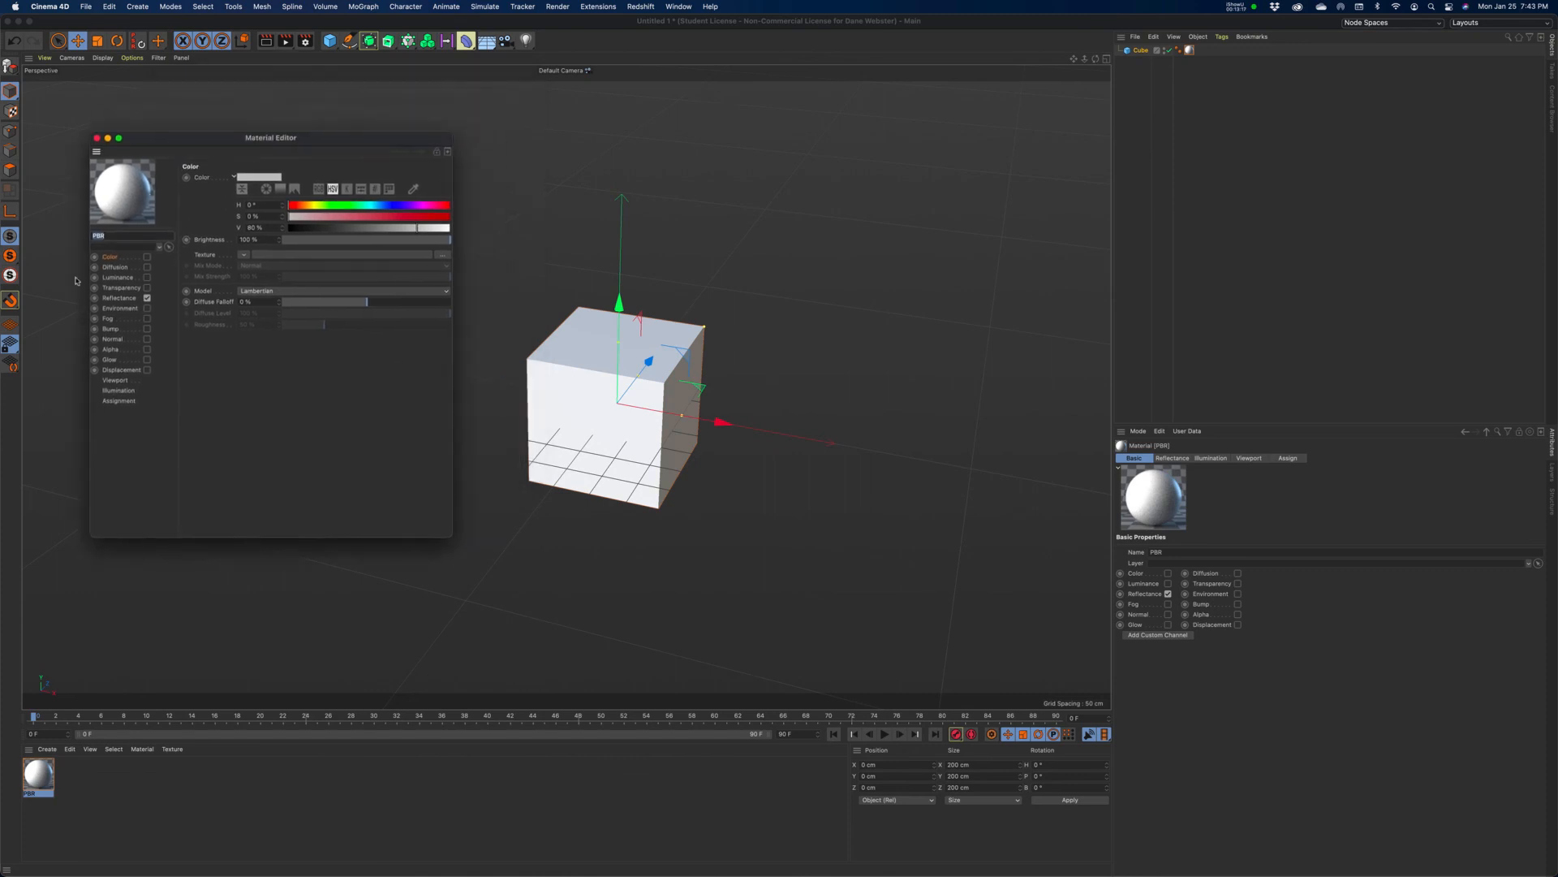
{"action": "left_click", "coordinate": [118, 298]}
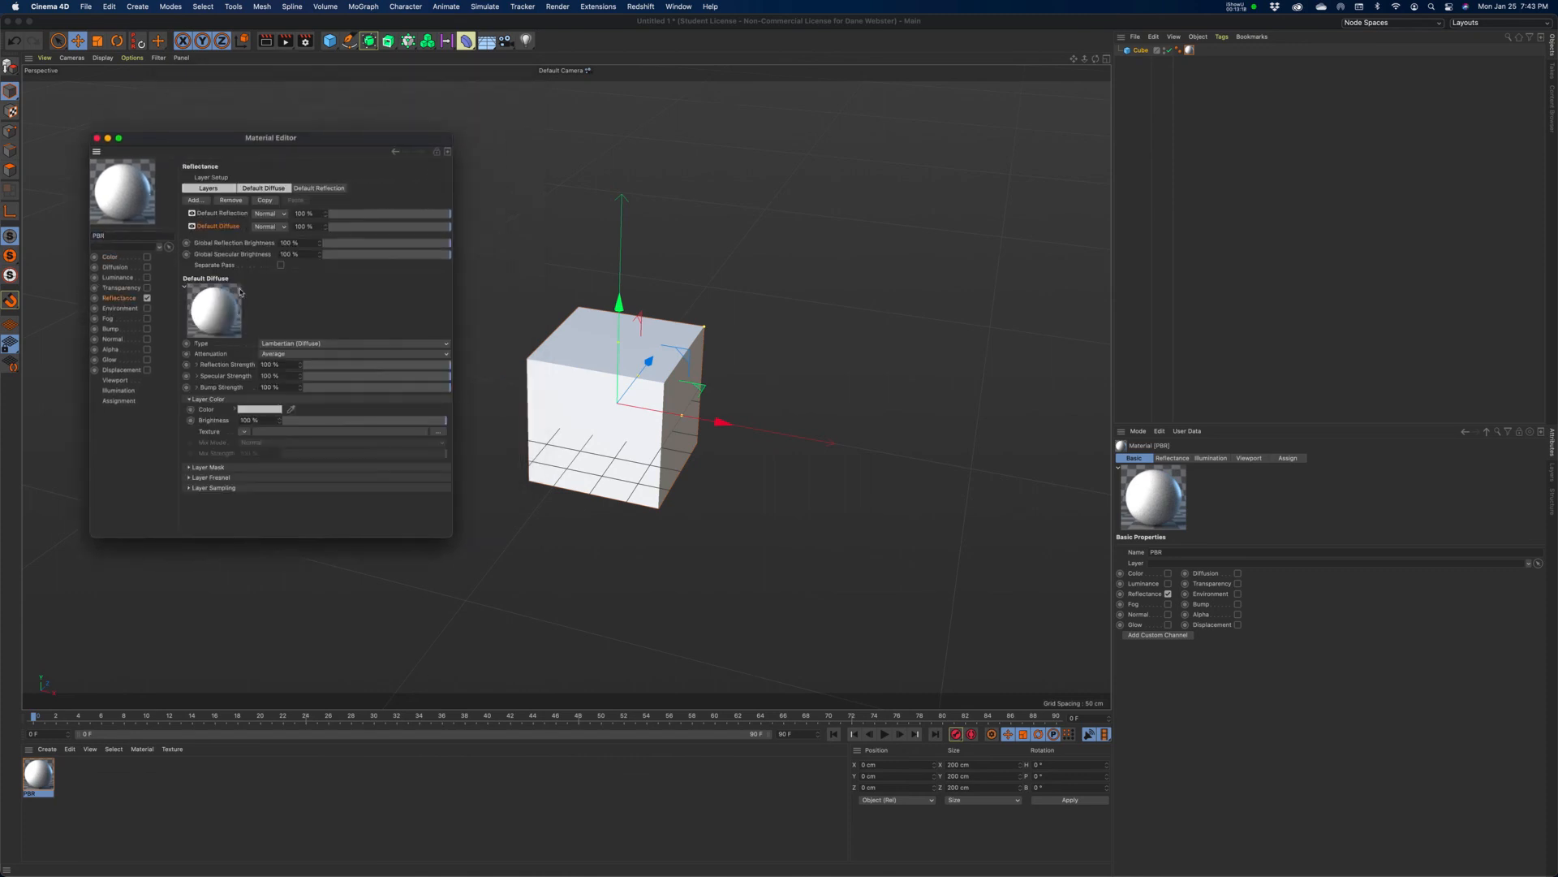
{"action": "left_click", "coordinate": [260, 408]}
{"action": "left_click_drag", "start_coordinate": [317, 426], "coordinate": [375, 424]}
{"action": "left_click", "coordinate": [281, 452]}
{"action": "left_click", "coordinate": [96, 138]}
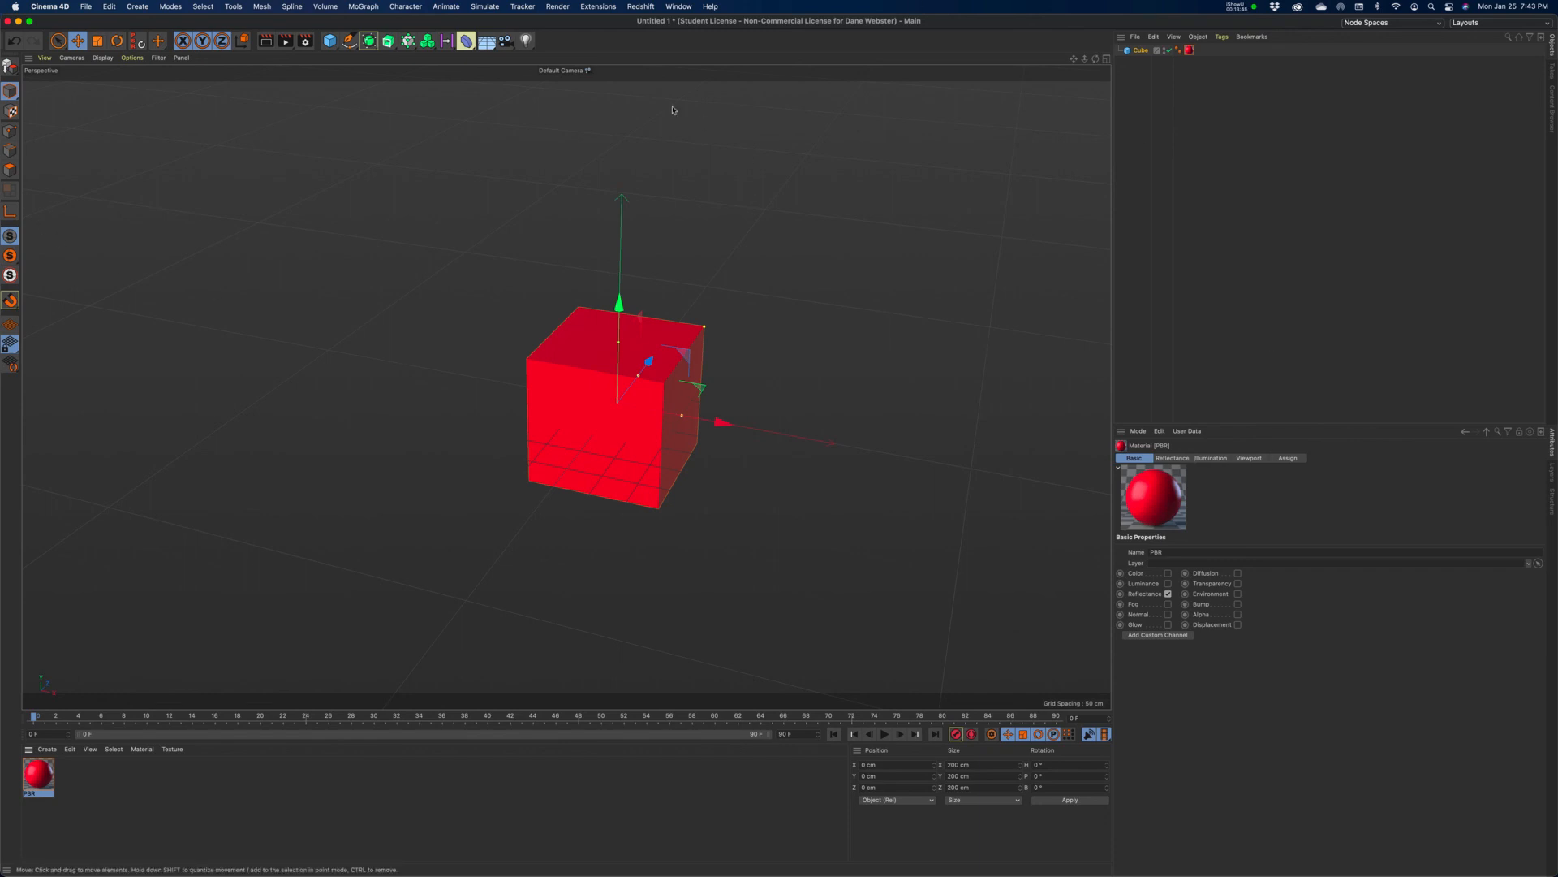
{"action": "left_click", "coordinate": [400, 9]}
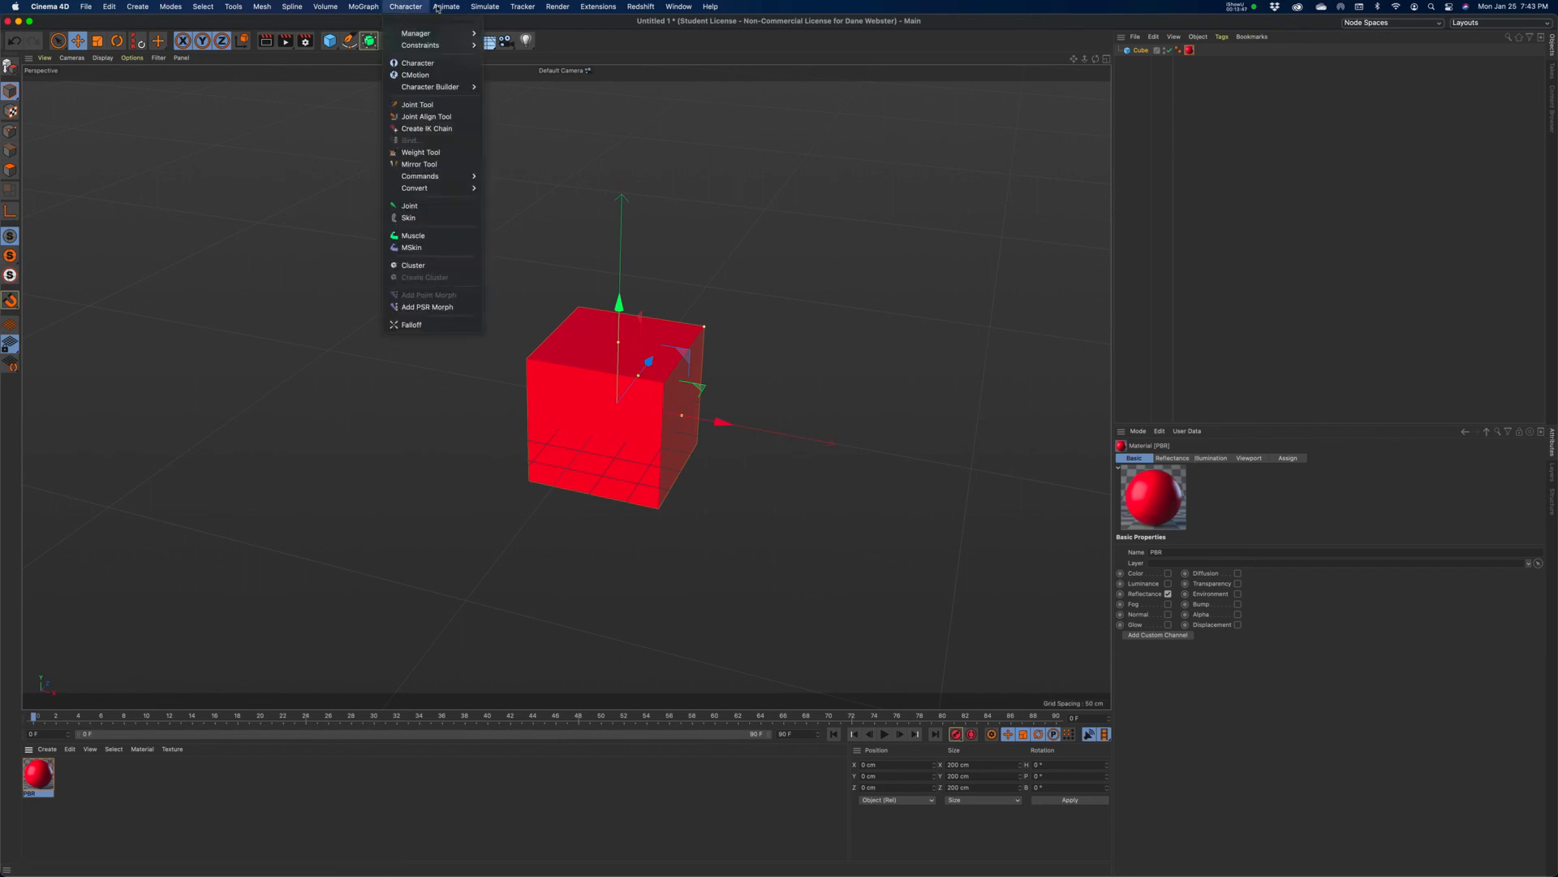
{"action": "left_click", "coordinate": [263, 8]}
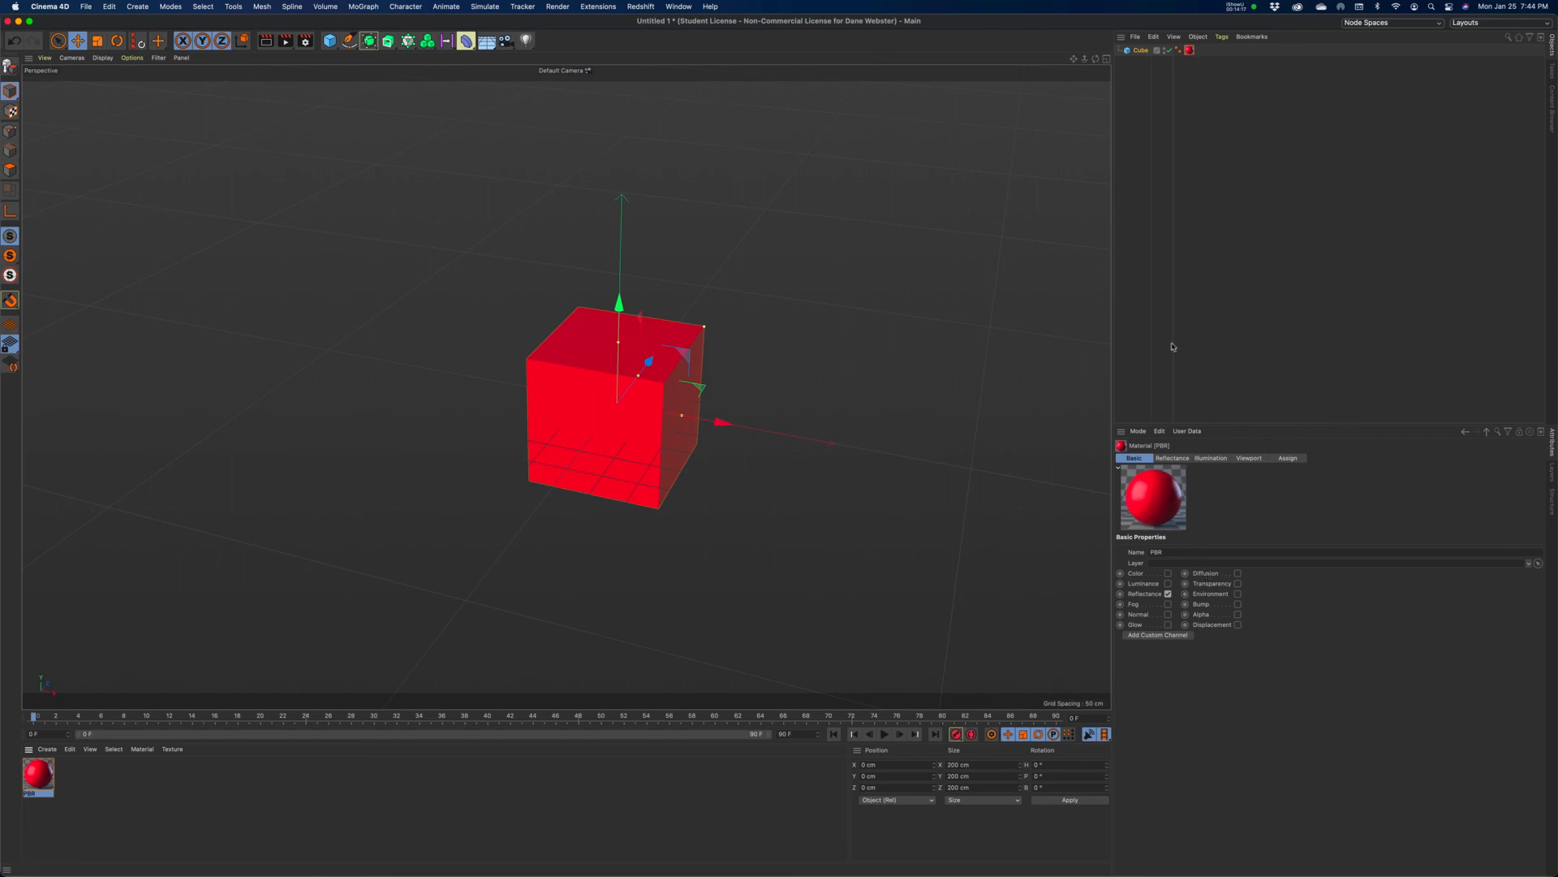
Step: Review the red material's reflectance, illumination, viewport and assignment settings, and the cube's object properties
{"action": "left_click", "coordinate": [1173, 458]}
{"action": "left_click", "coordinate": [1211, 458]}
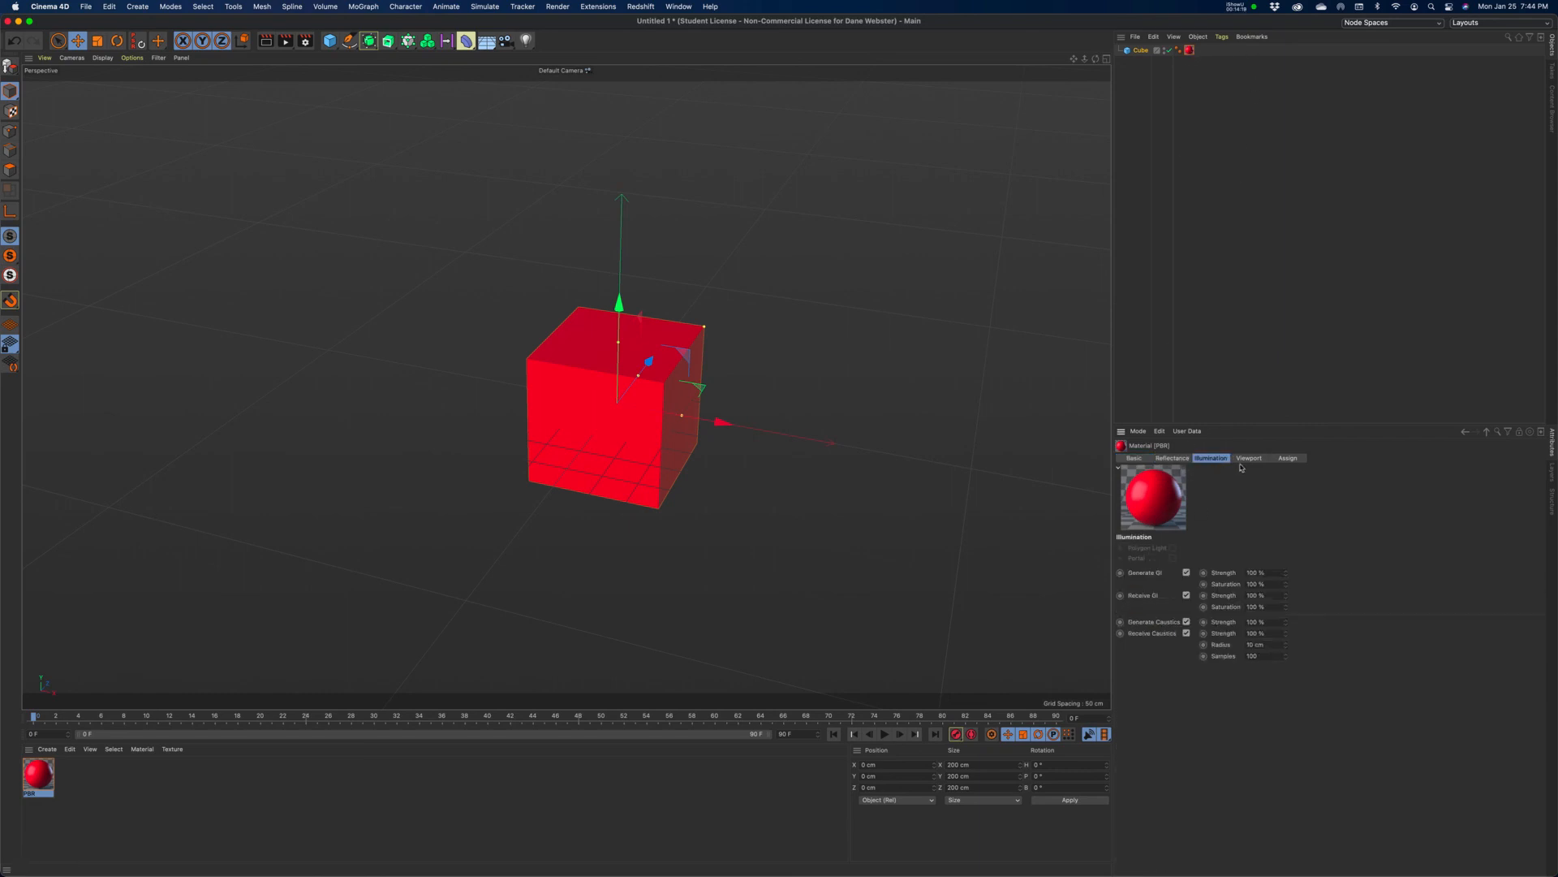
{"action": "left_click", "coordinate": [1249, 459]}
{"action": "left_click", "coordinate": [1288, 460]}
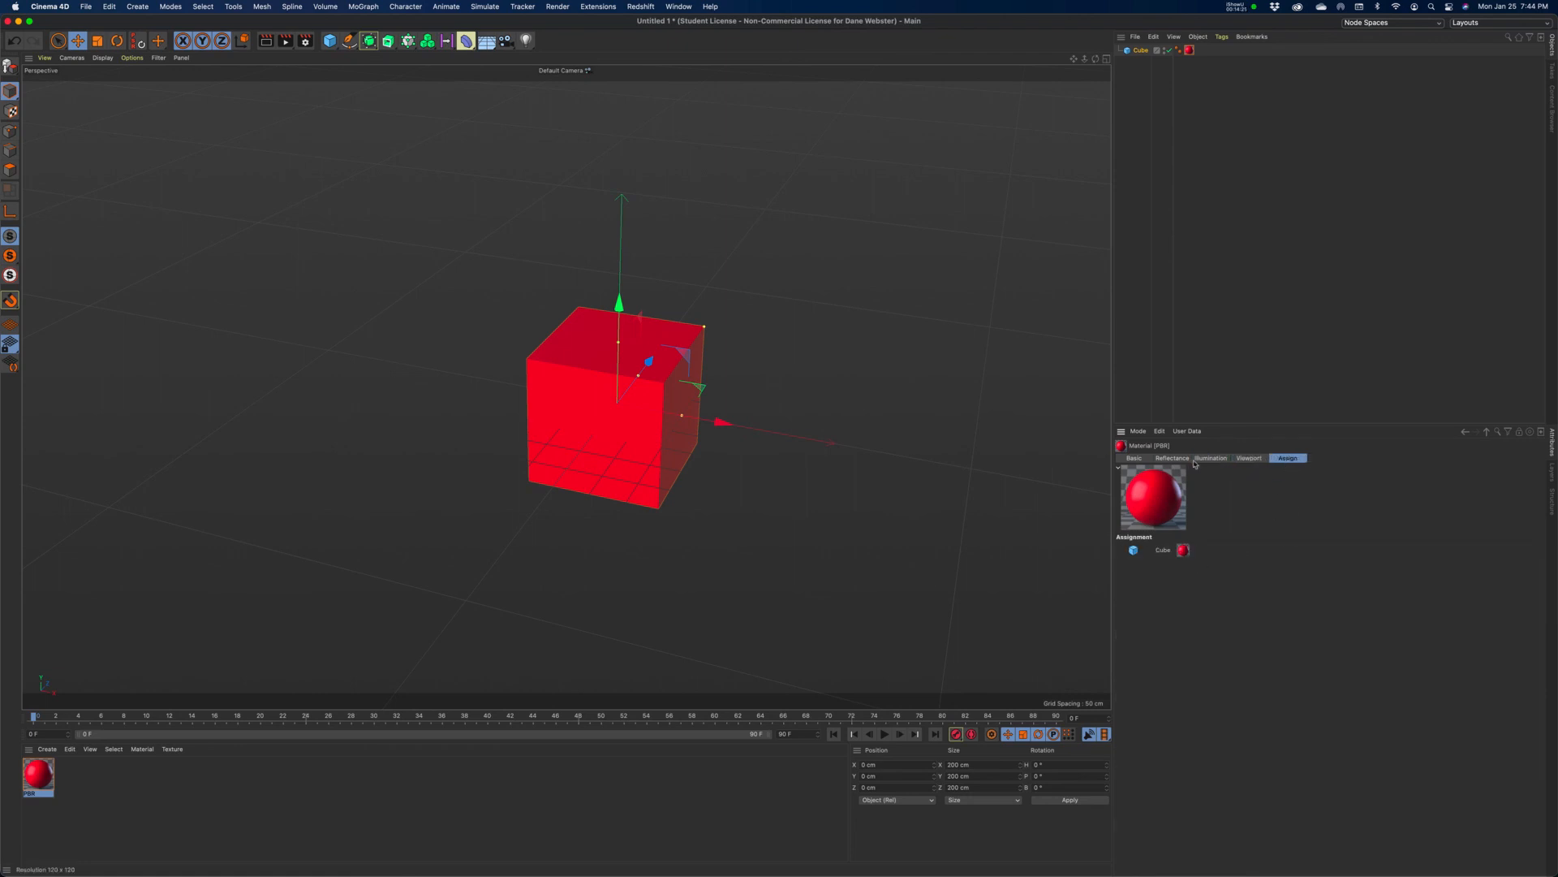
{"action": "left_click", "coordinate": [1174, 459]}
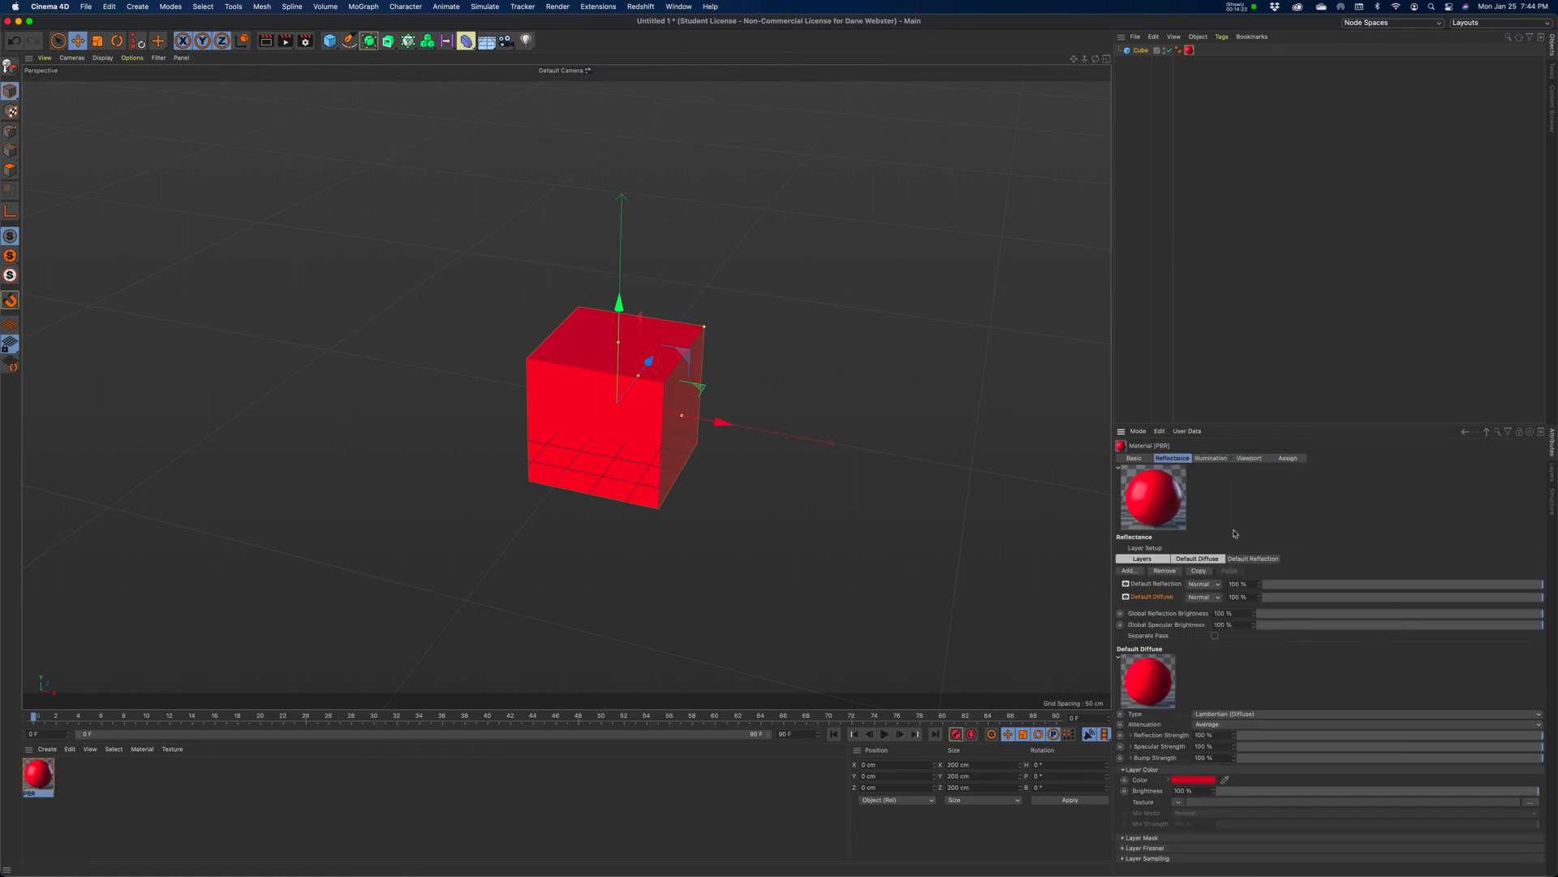
{"action": "left_click", "coordinate": [1141, 52]}
{"action": "left_click", "coordinate": [1174, 458]}
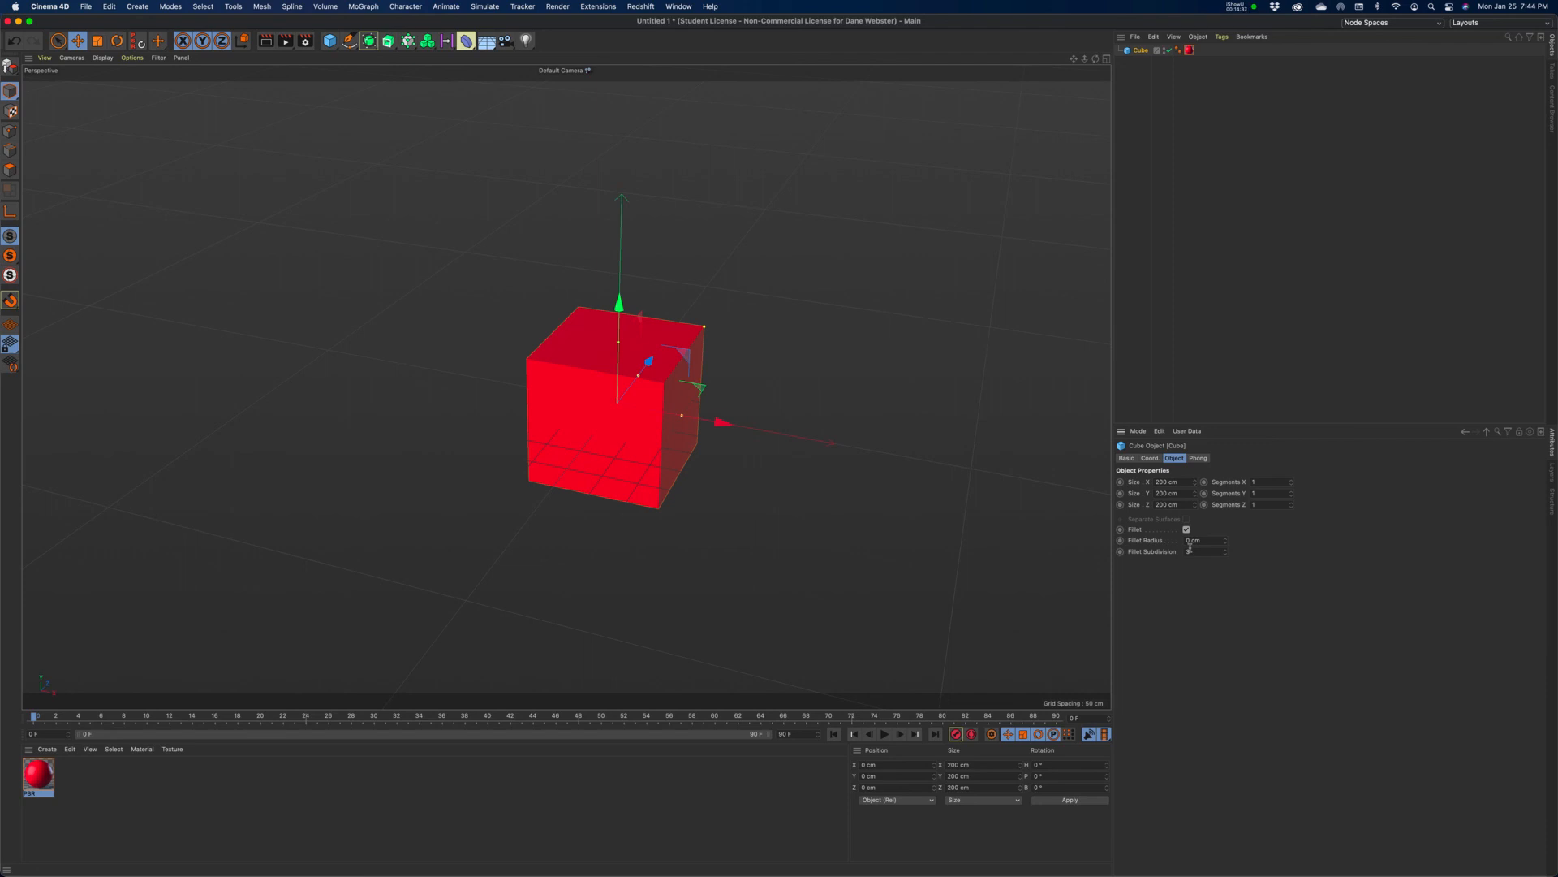
{"action": "left_click", "coordinate": [1237, 7]}
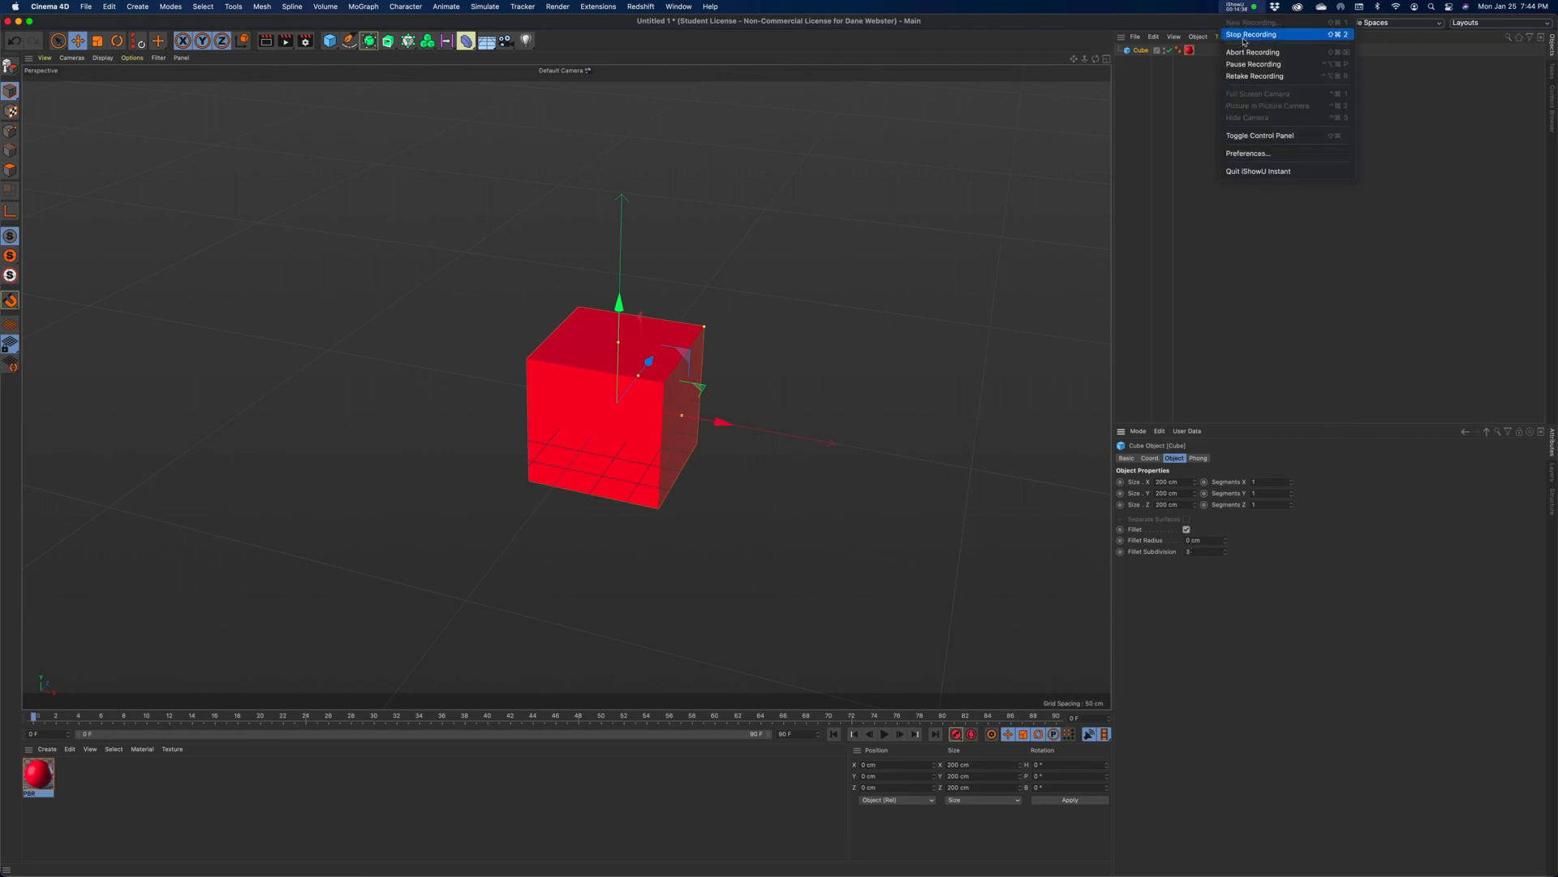